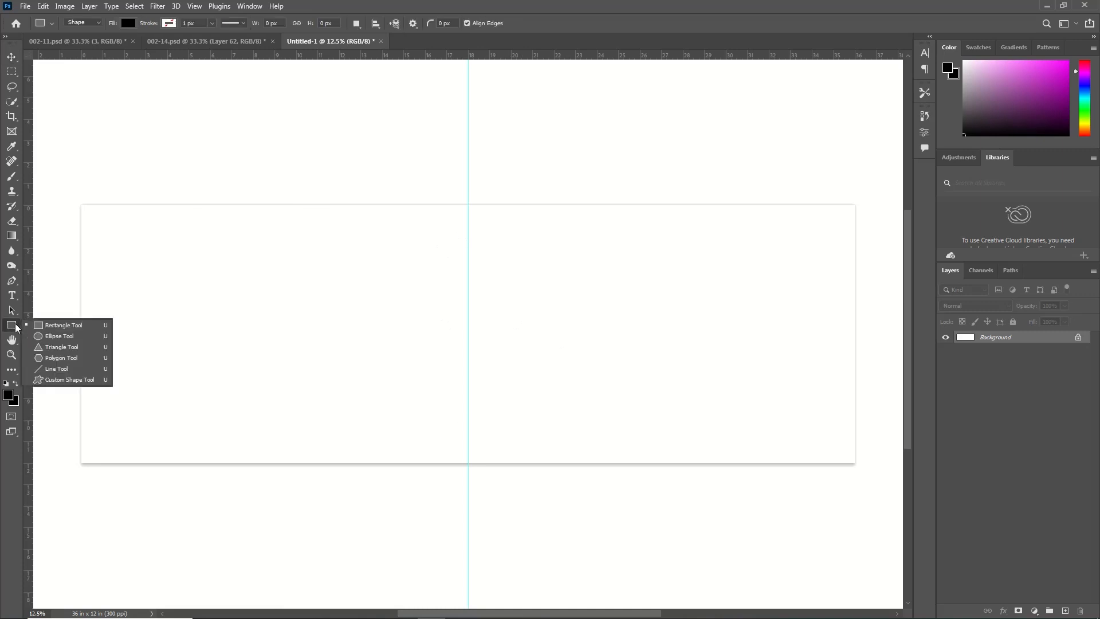
# Draw a black five-sided polygon on the page's left half and enlarge it to about 14.36 by 13.65 in
pyautogui.click(40, 357)
pyautogui.scroll(-1, 40, 361)
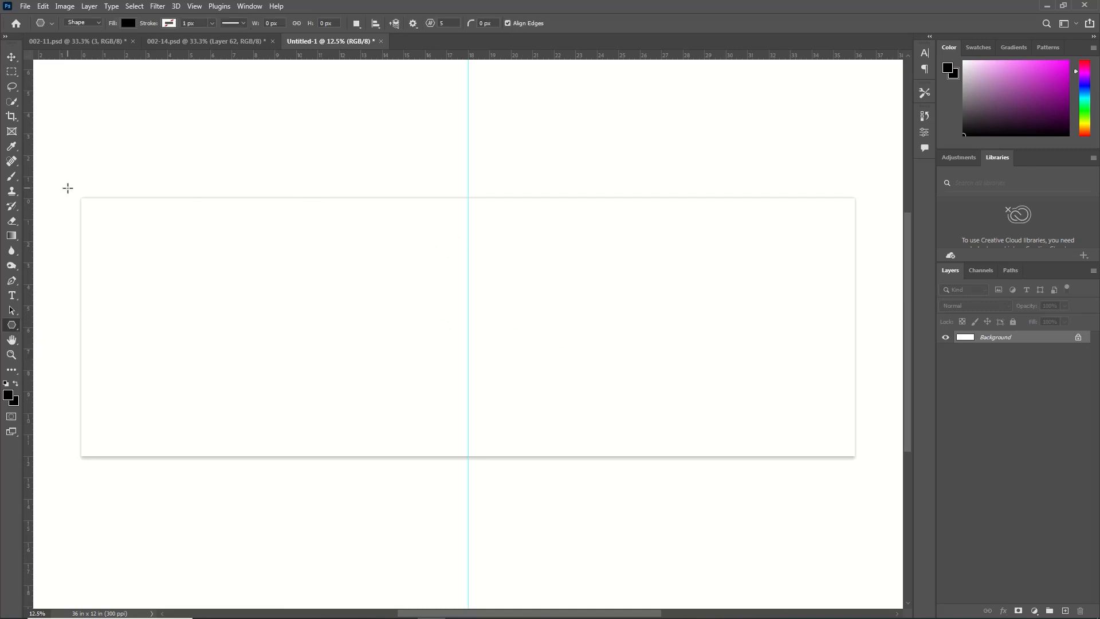
pyautogui.moveTo(67, 188); pyautogui.dragTo(458, 481)
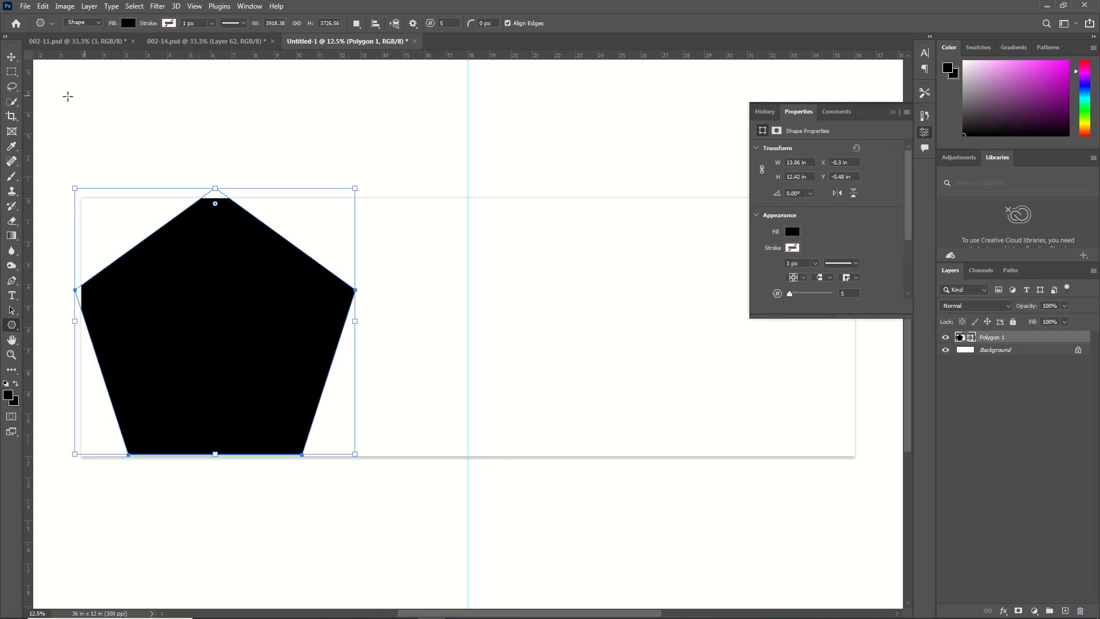
pyautogui.moveTo(355, 189); pyautogui.dragTo(382, 161)
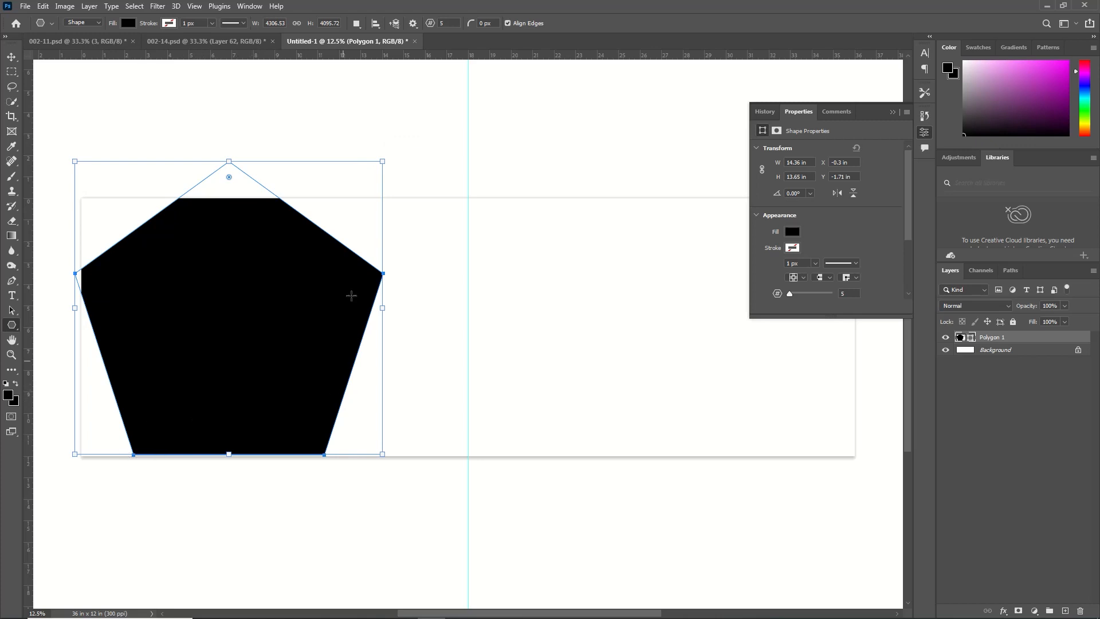
# Scale the pentagon to about 108%, rotate it about 20°, and place it over the page's left edge with one corner pointing right at mid-height
pyautogui.hotkey('ctrl', 't')
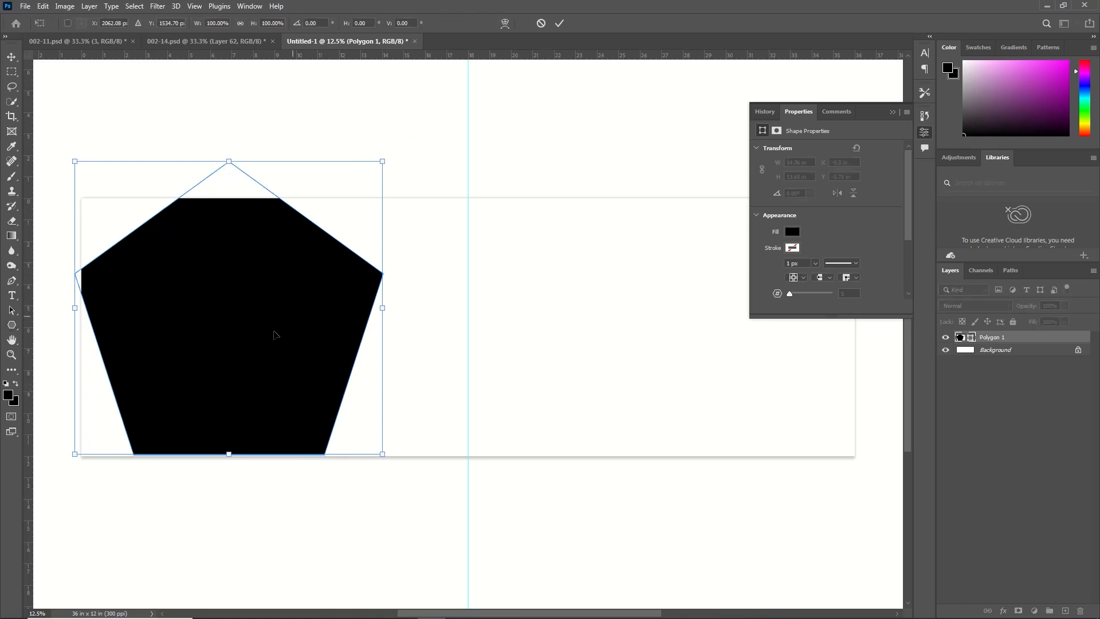
pyautogui.moveTo(274, 335); pyautogui.dragTo(204, 290)
pyautogui.moveTo(261, 153); pyautogui.dragTo(481, 326)
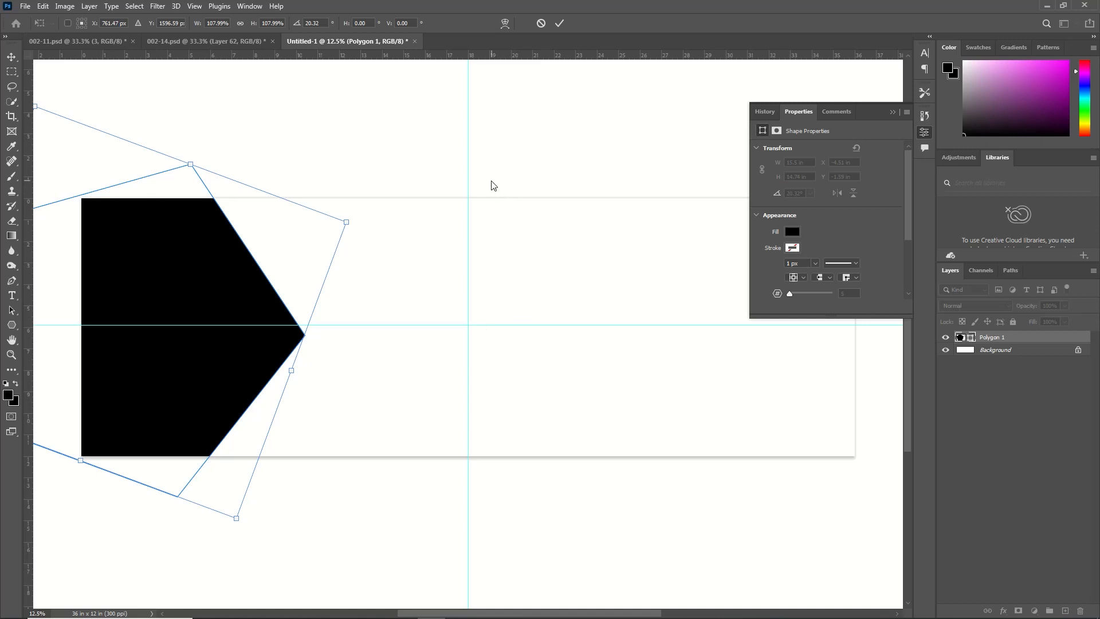
pyautogui.press('Up')
pyautogui.press('Up')
pyautogui.press('Up')
pyautogui.press('Up')
pyautogui.press('Up')
pyautogui.press('Up')
pyautogui.press('Up')
pyautogui.press('Up')
pyautogui.press('Up')
pyautogui.press('Up')
pyautogui.press('Up')
pyautogui.press('Up')
pyautogui.press('Up')
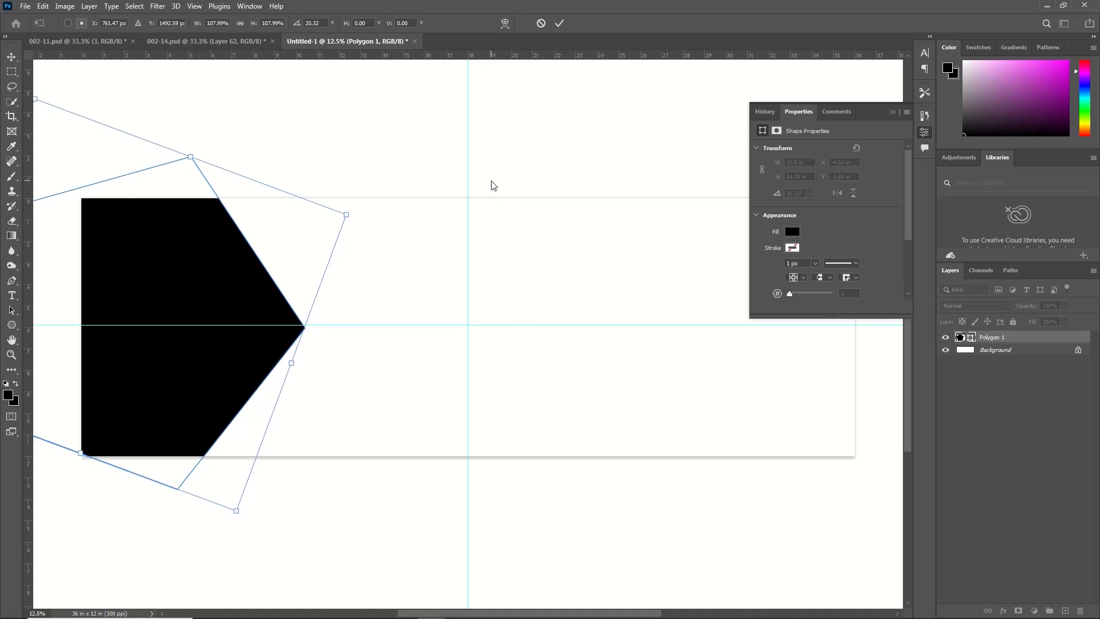
pyautogui.press('Return')
# Open the couple photo whose file name ends in 18021649 from New folder in Downloads
pyautogui.click(25, 6)
pyautogui.click(39, 29)
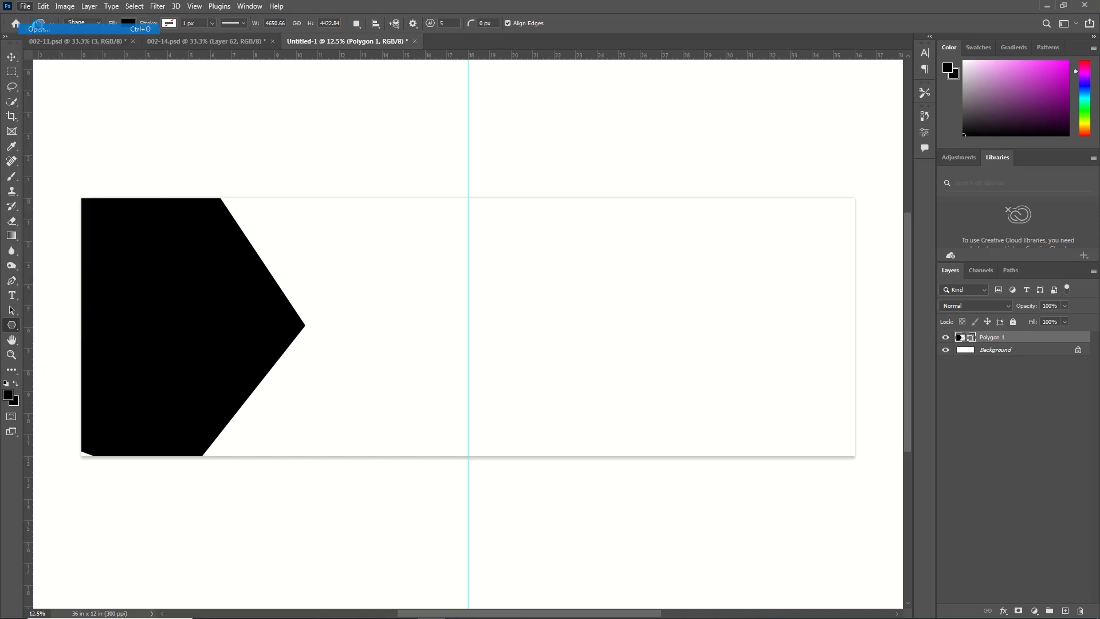
pyautogui.click(50, 167)
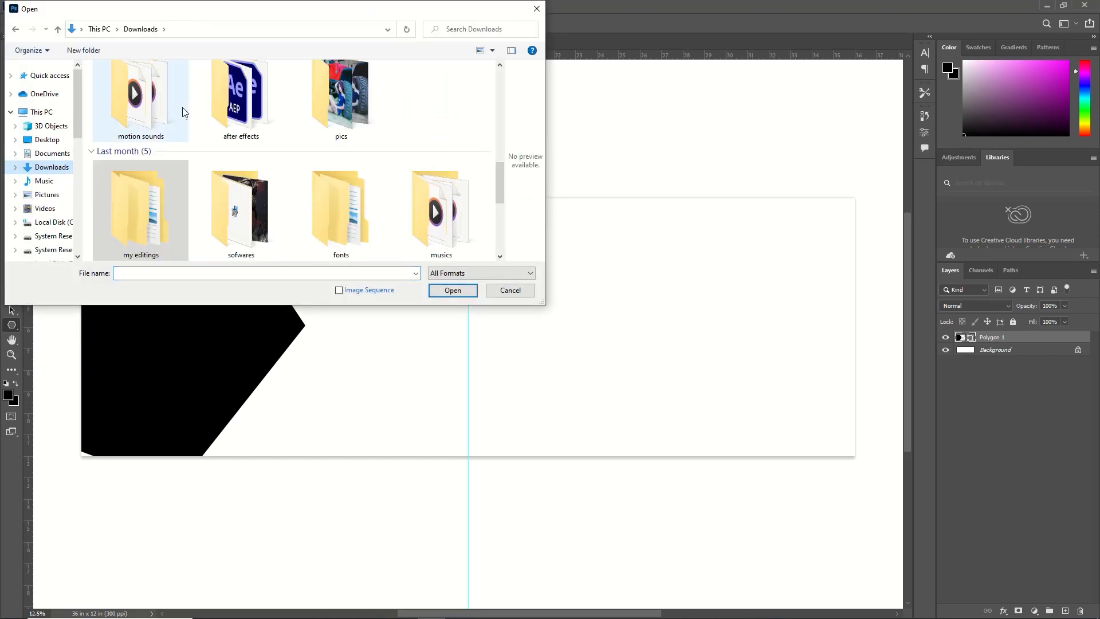
pyautogui.scroll(5, 240, 131)
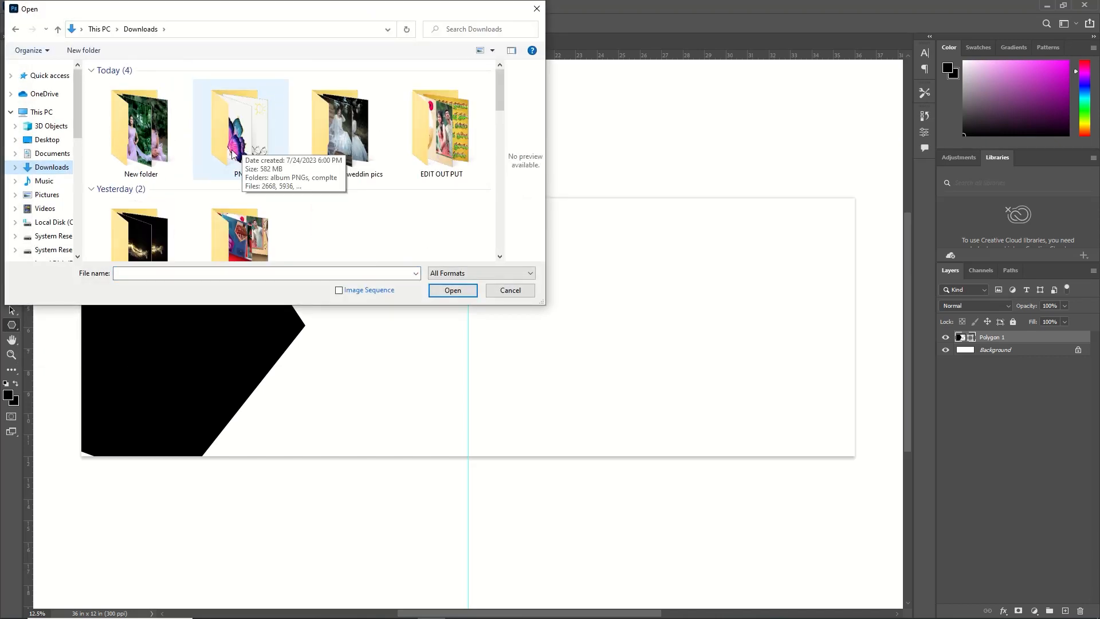
pyautogui.click(140, 153)
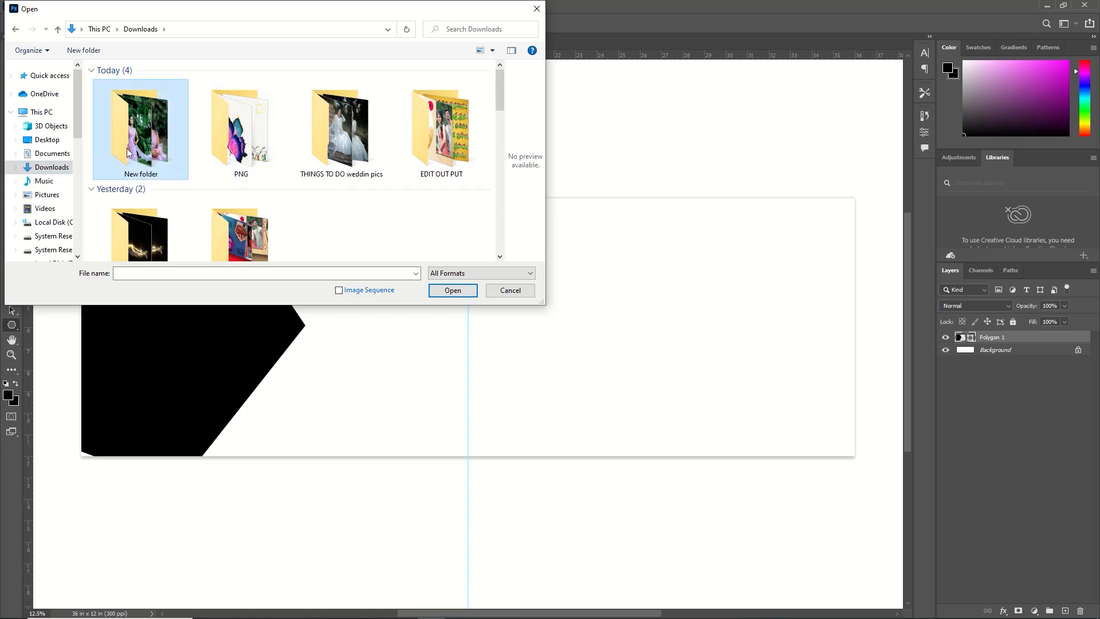
pyautogui.doubleClick(141, 148)
pyautogui.click(394, 102)
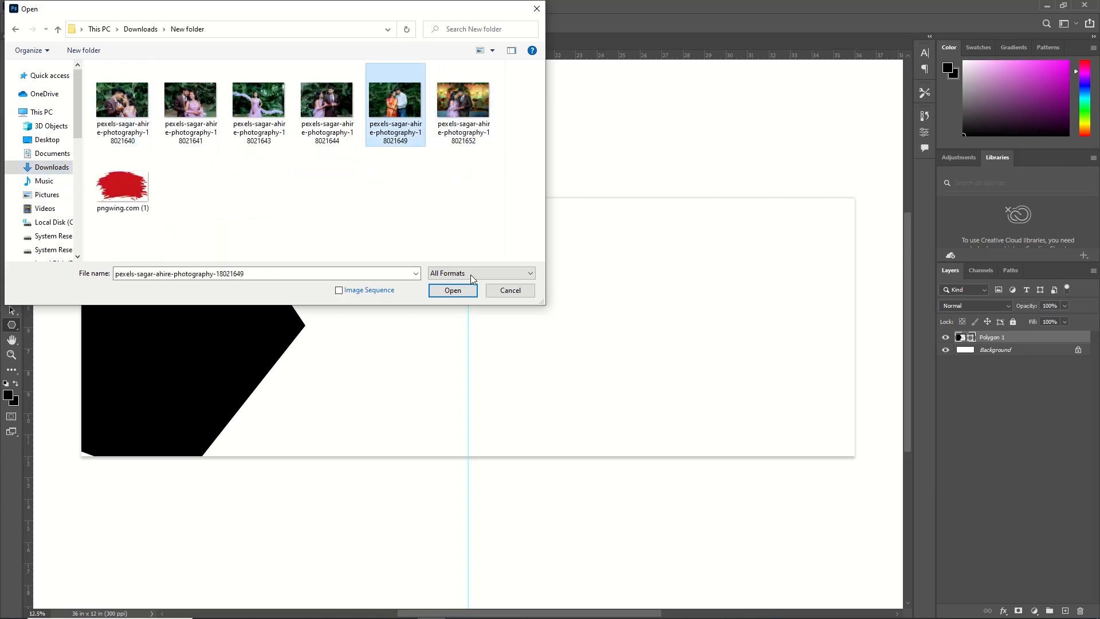
pyautogui.click(452, 291)
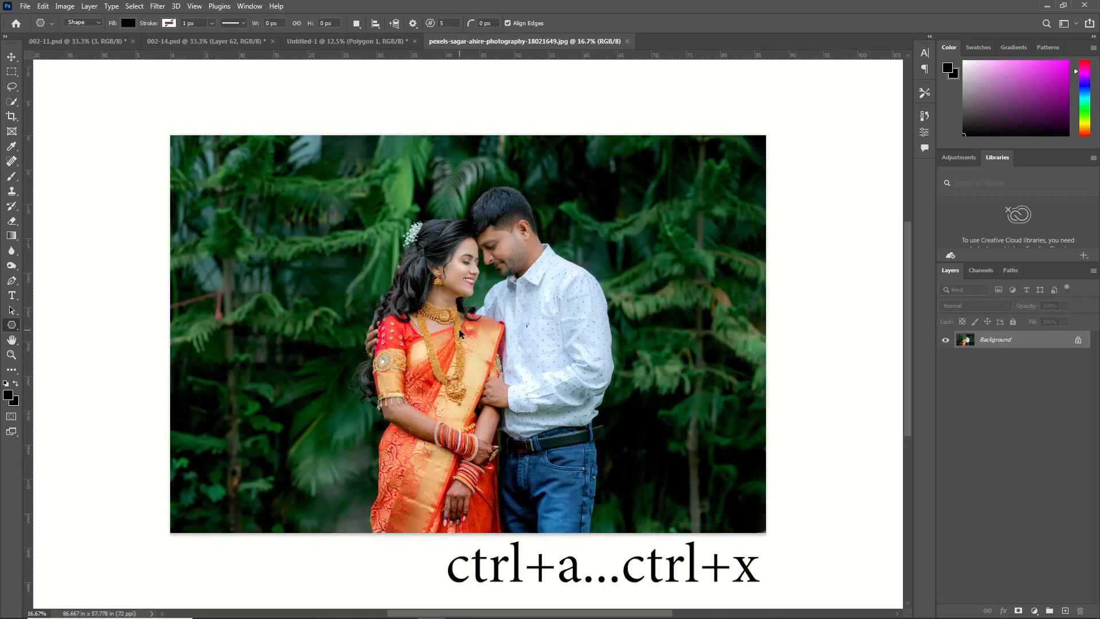
# Cut the entire photo from its document and close that document without saving
pyautogui.hotkey('ctrl', 'a')
pyautogui.hotkey('ctrl', 'x')
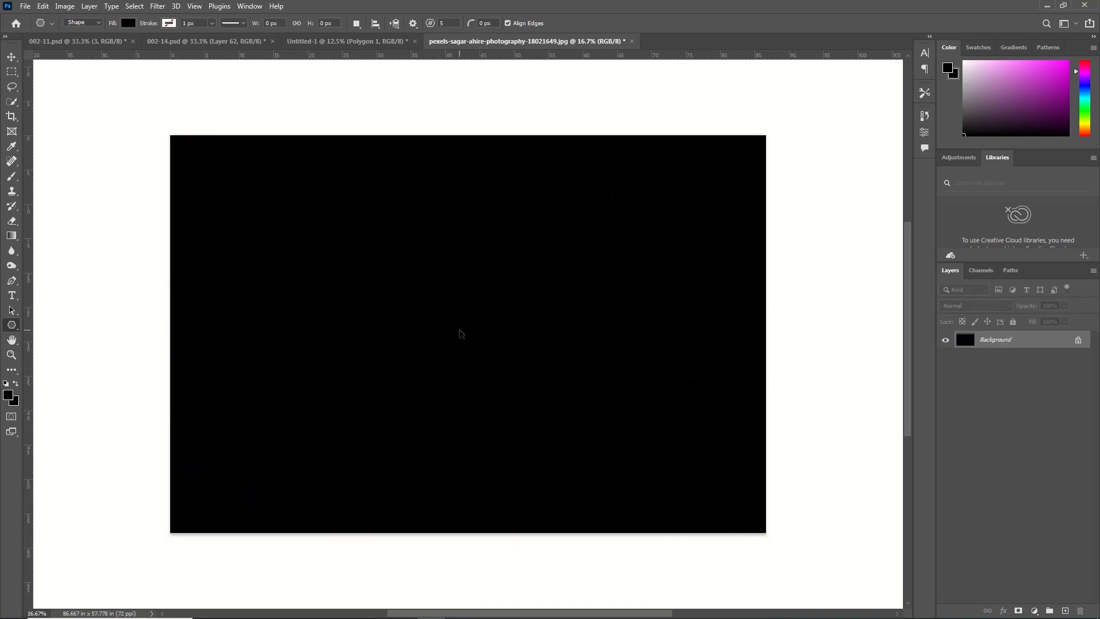
pyautogui.click(632, 44)
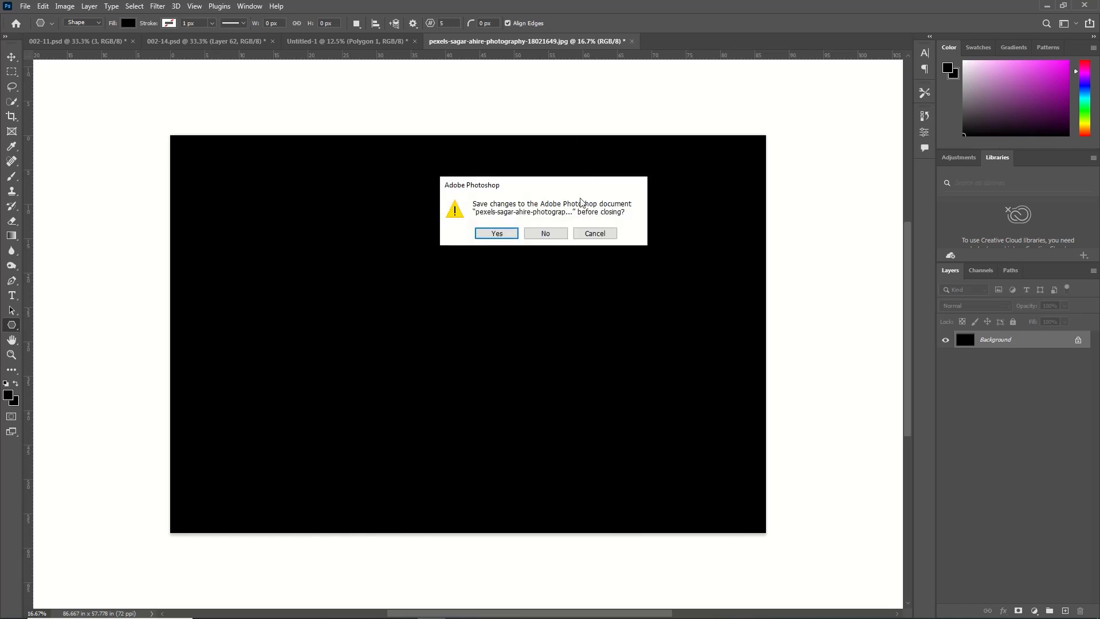
pyautogui.click(548, 233)
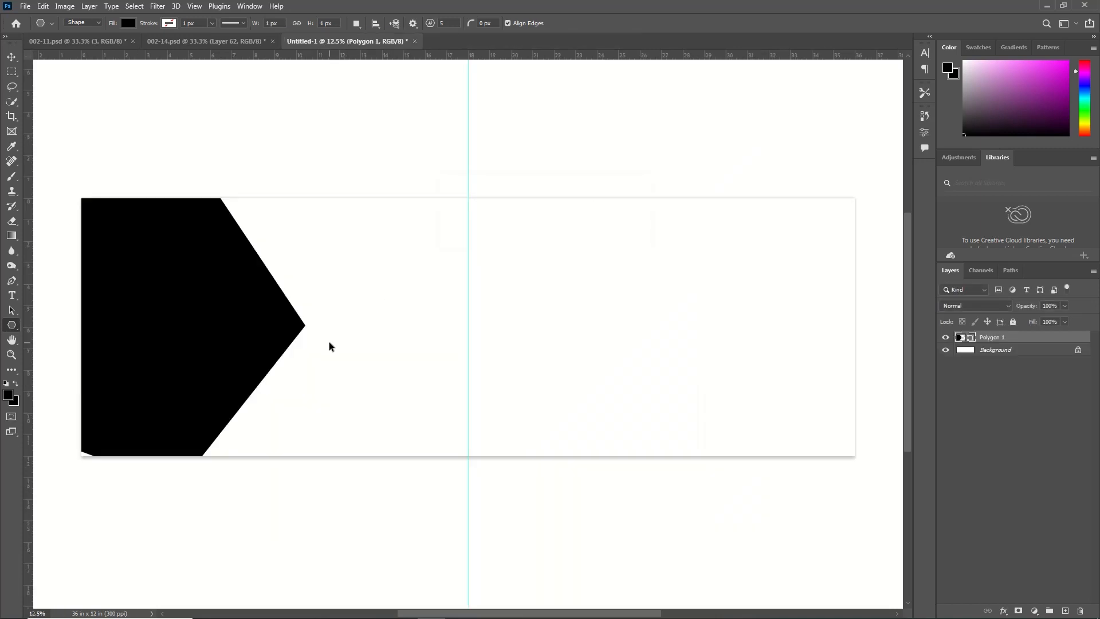
# Paste the photo into the album page over the polygon and clip it to the polygon layer
pyautogui.hotkey('ctrl', 'v')
pyautogui.hotkey('ctrl', 't')
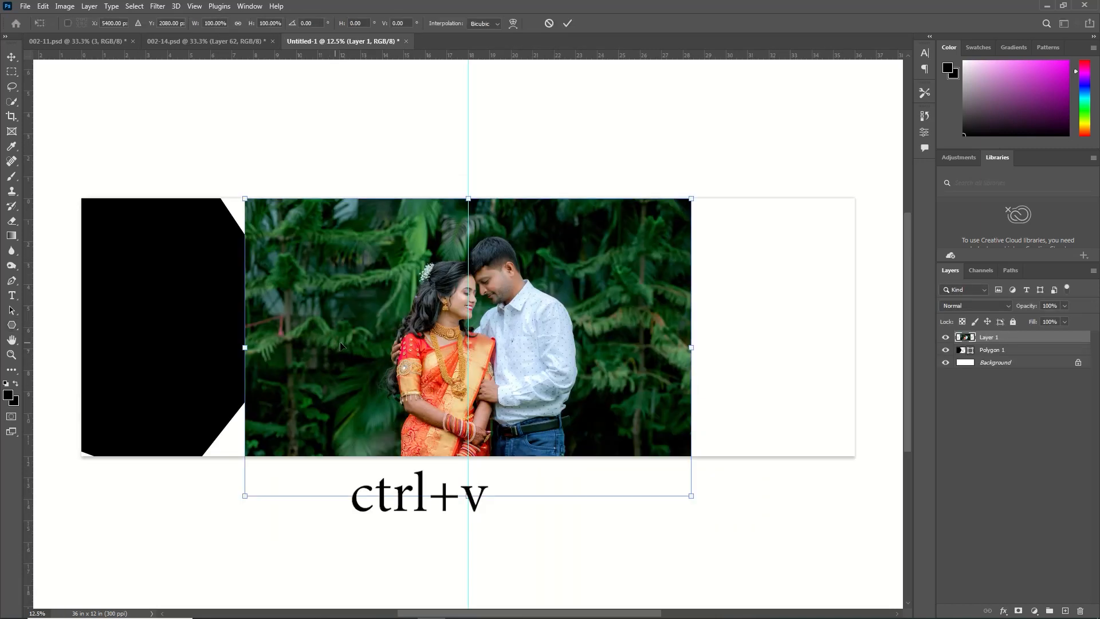
pyautogui.moveTo(395, 344); pyautogui.dragTo(94, 330)
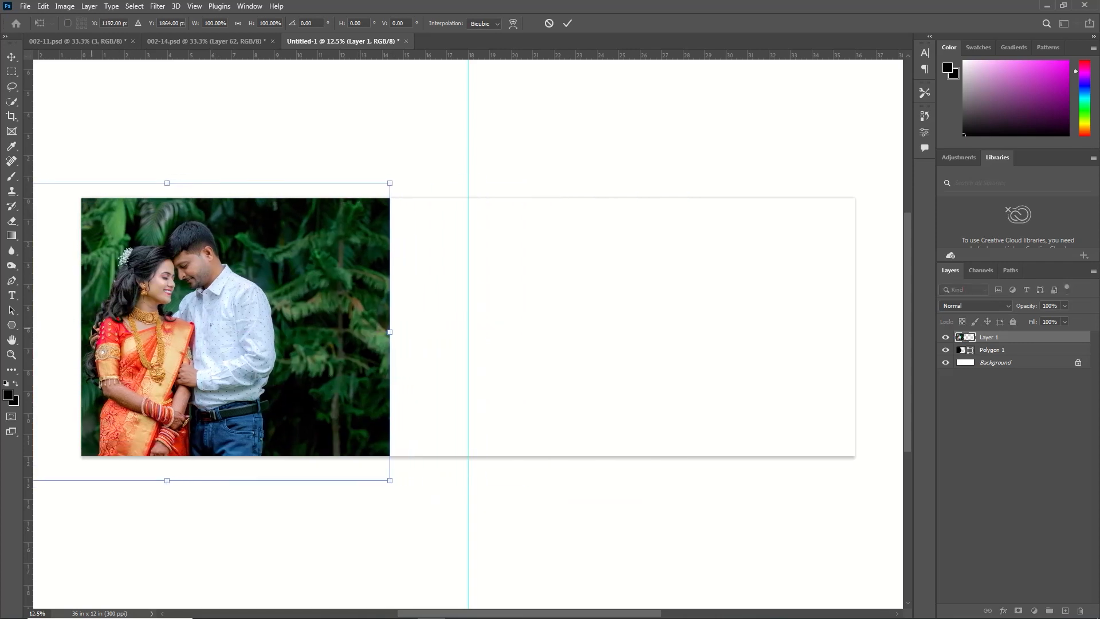
pyautogui.press('Return')
pyautogui.rightClick(1023, 337)
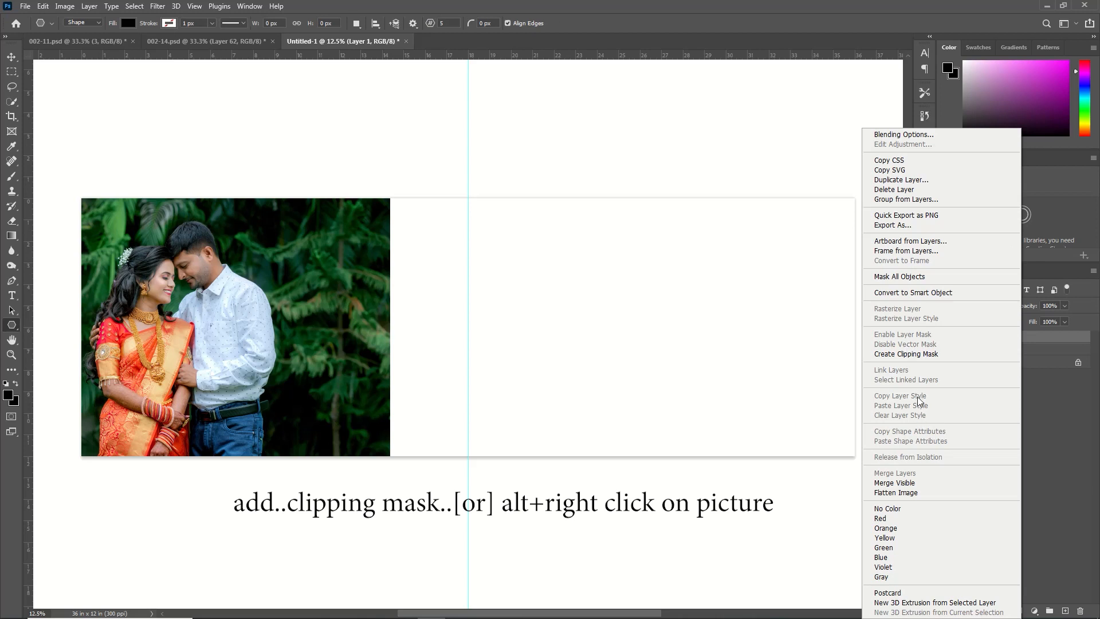
pyautogui.click(917, 353)
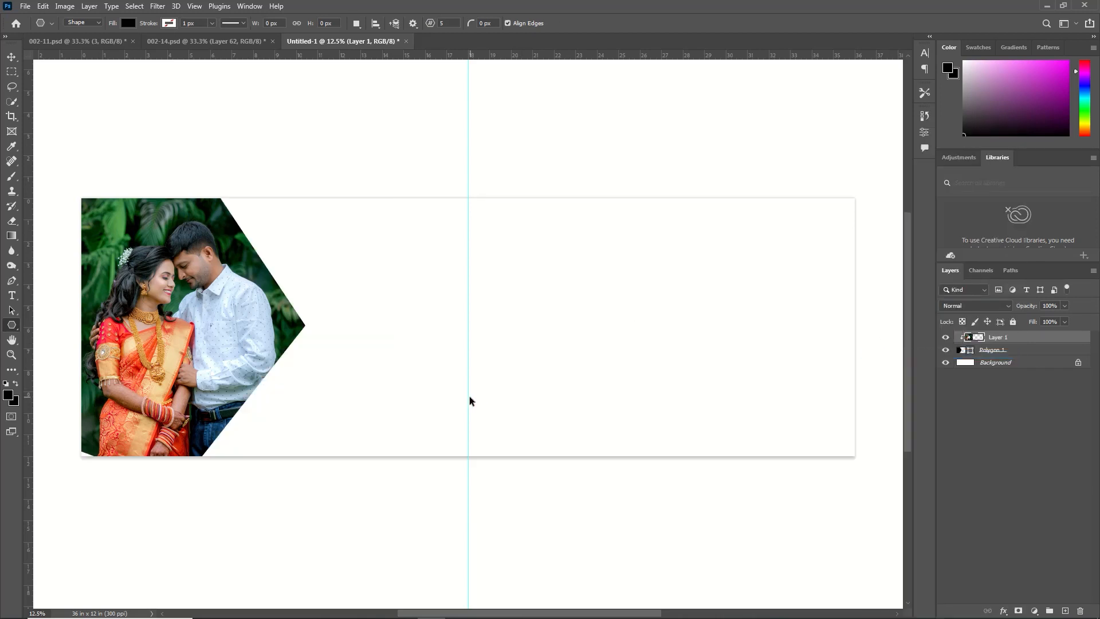
# Scale the clipped photo down to about 98% so the couple fits inside the polygon
pyautogui.hotkey('ctrl', 't')
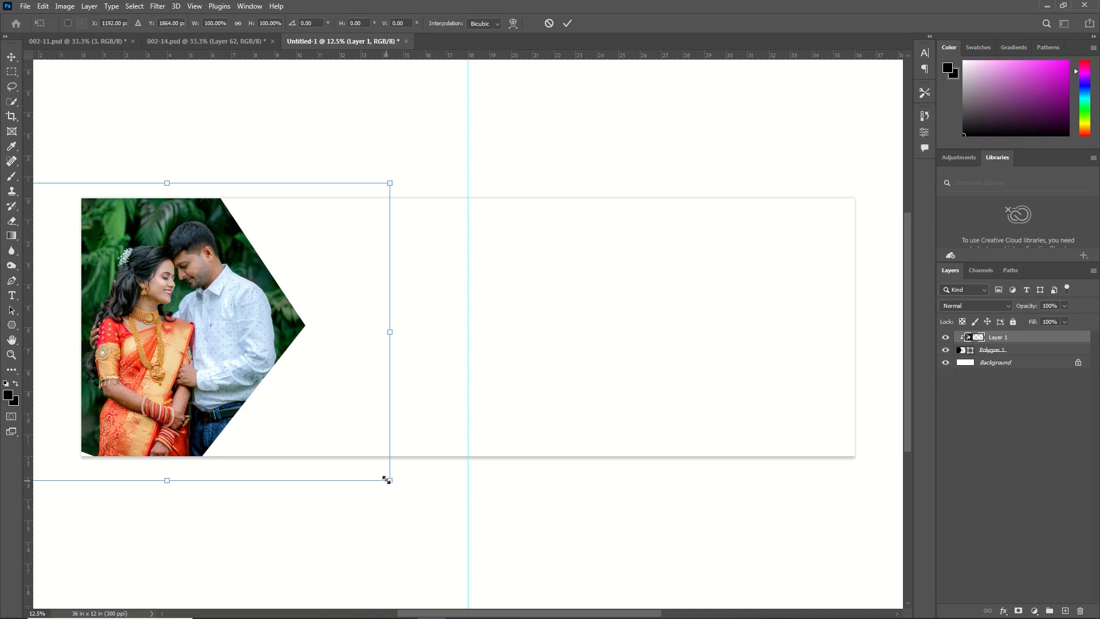
pyautogui.moveTo(387, 479)
pyautogui.mouseDown()
pyautogui.moveTo(369, 458)
pyautogui.moveTo(382, 475)
pyautogui.mouseUp()
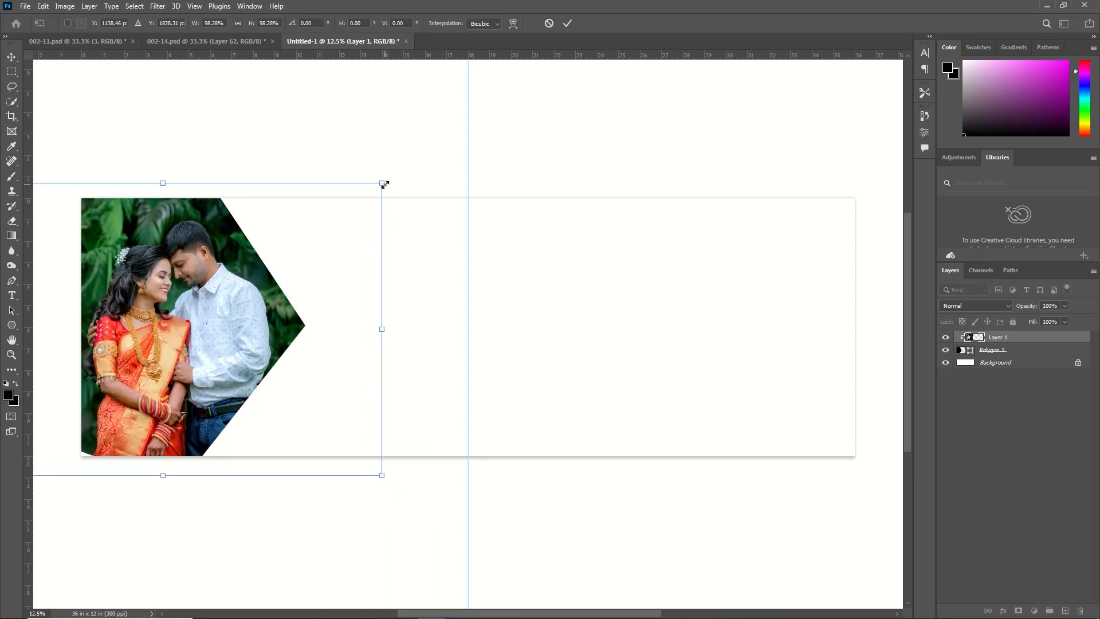
pyautogui.moveTo(381, 181)
pyautogui.mouseDown()
pyautogui.moveTo(391, 168)
pyautogui.moveTo(371, 170)
pyautogui.mouseUp()
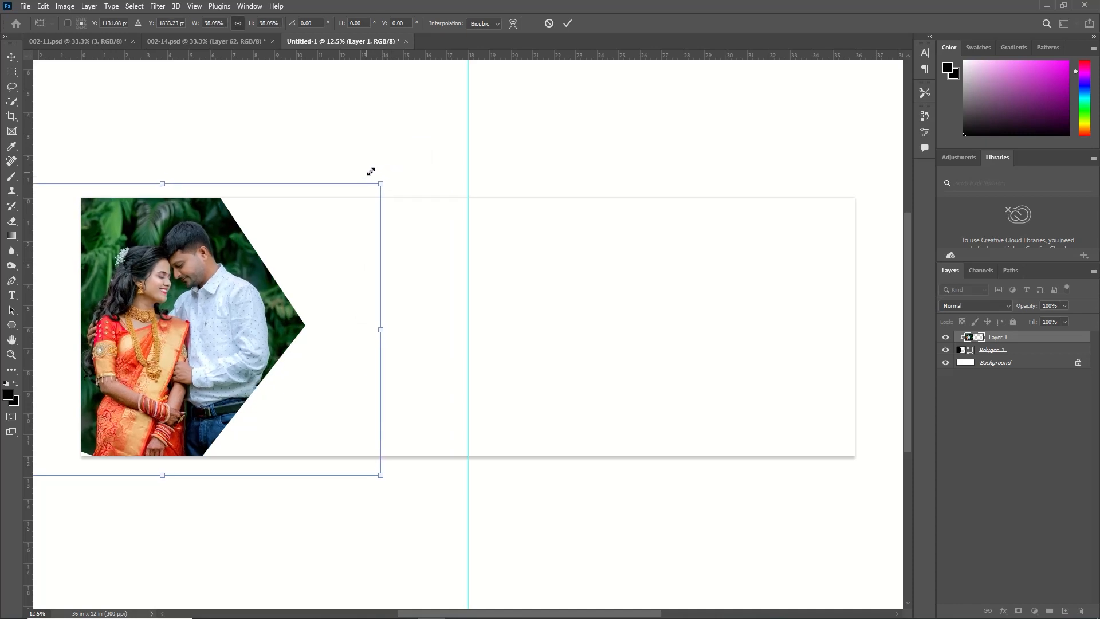
pyautogui.click(568, 23)
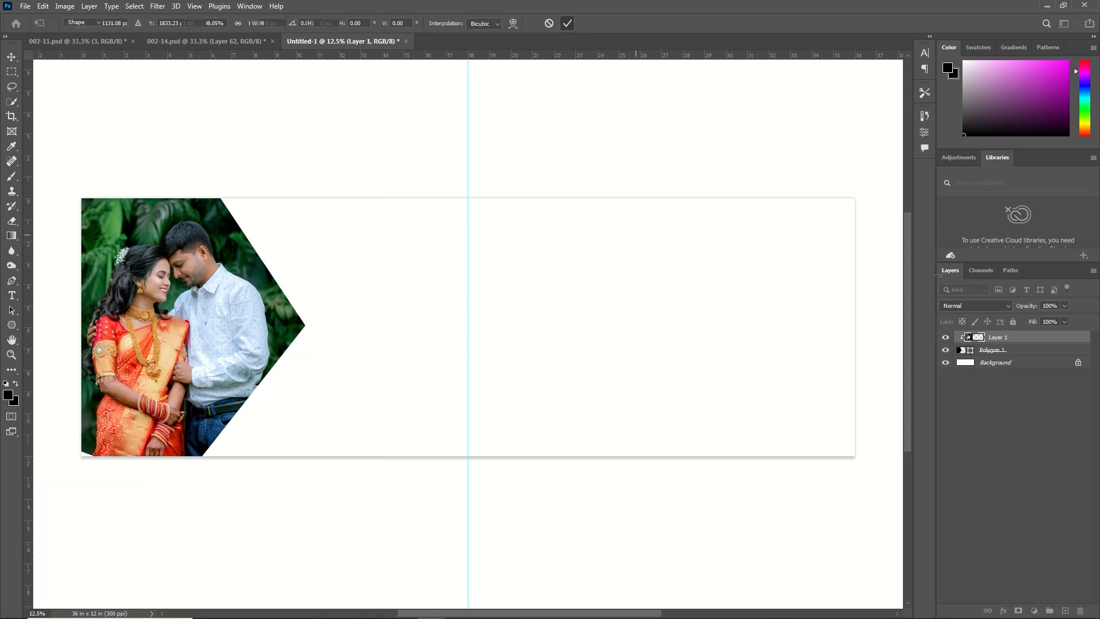
# Duplicate the polygon layer and fill the lower polygon with an orange-red sampled from the sari
pyautogui.click(1004, 351)
pyautogui.hotkey('ctrl', 'j')
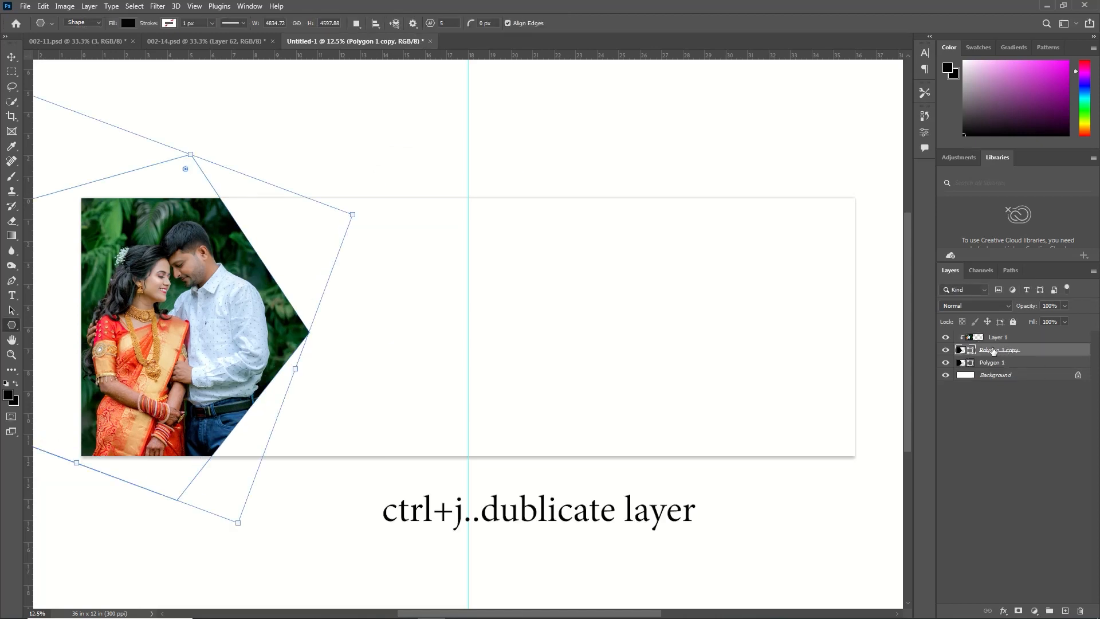
pyautogui.doubleClick(962, 363)
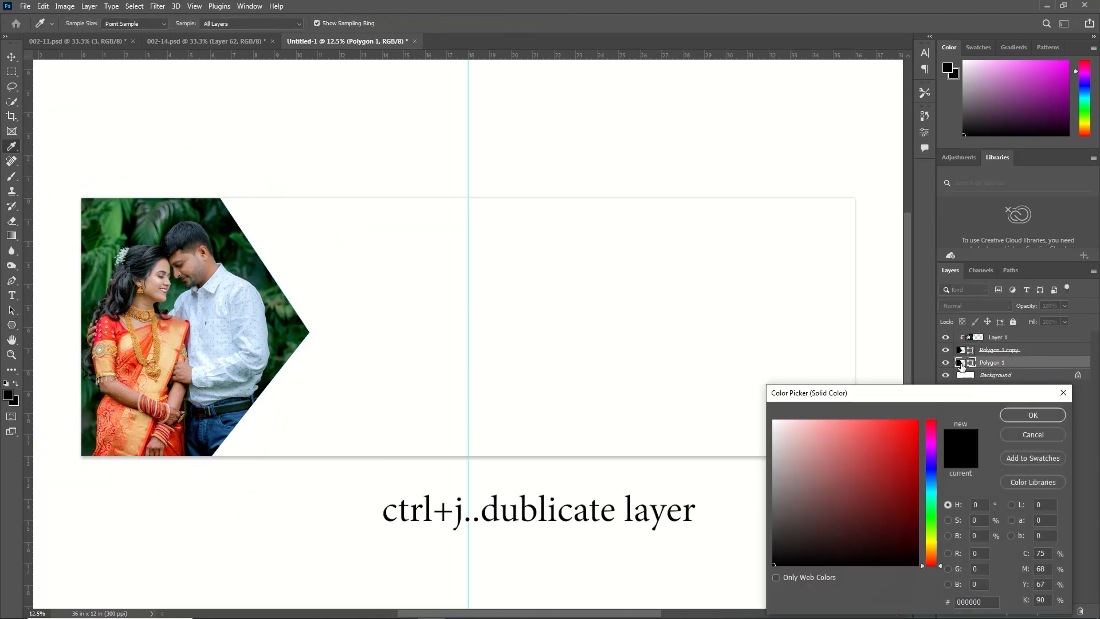
pyautogui.click(123, 401)
pyautogui.click(1030, 415)
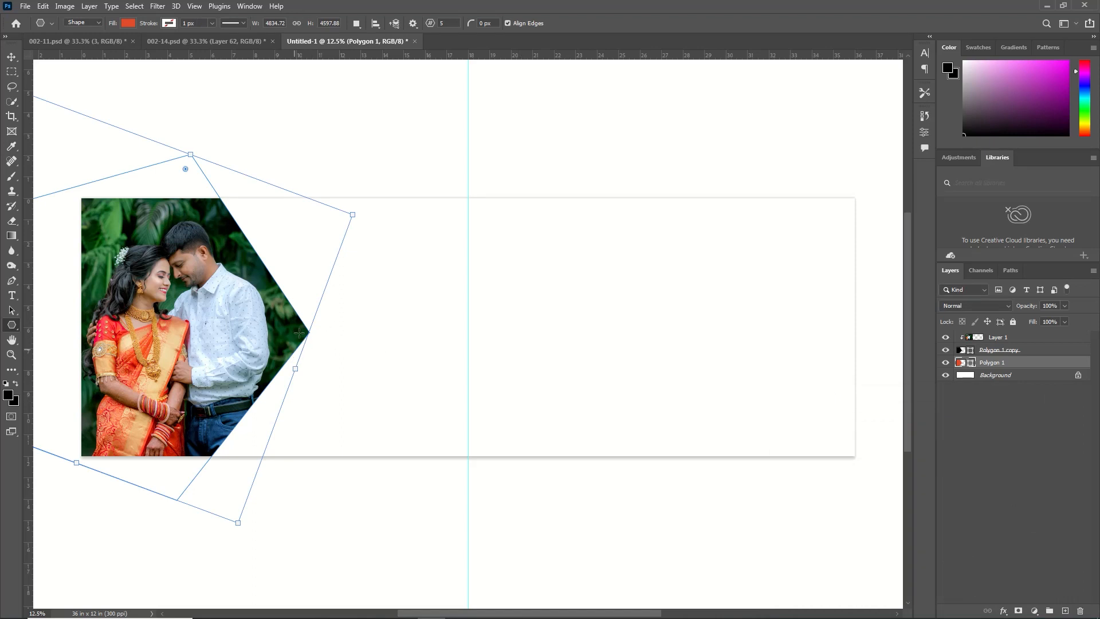
# Widen the orange-red polygon to about 101.7% to form a thin border, accepting conversion to a regular path
pyautogui.hotkey('ctrl', 't')
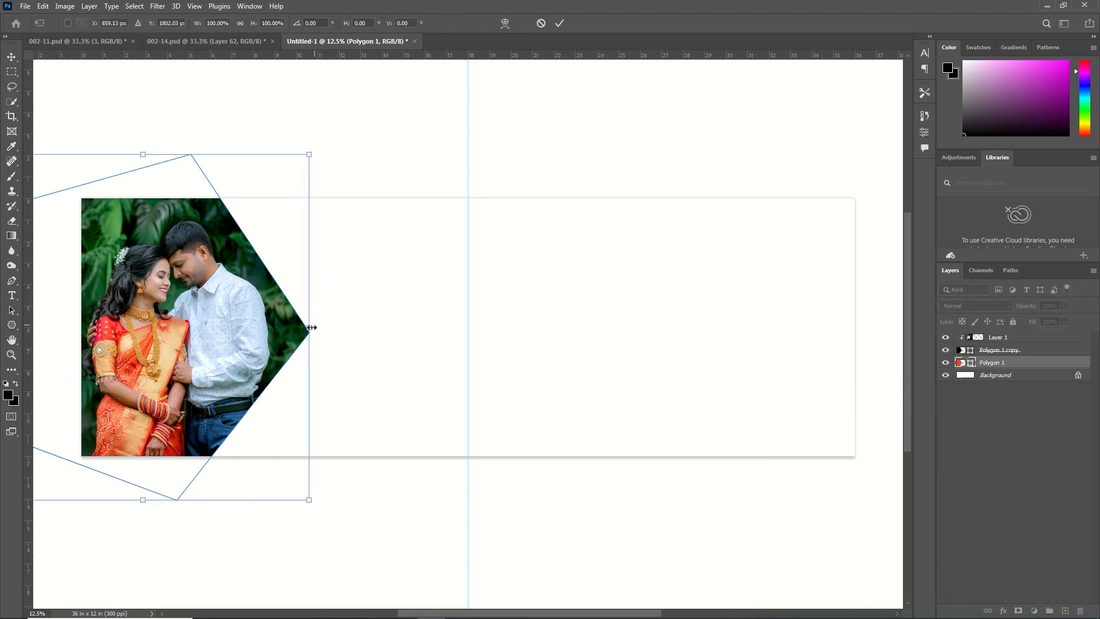
pyautogui.moveTo(311, 327); pyautogui.dragTo(315, 328)
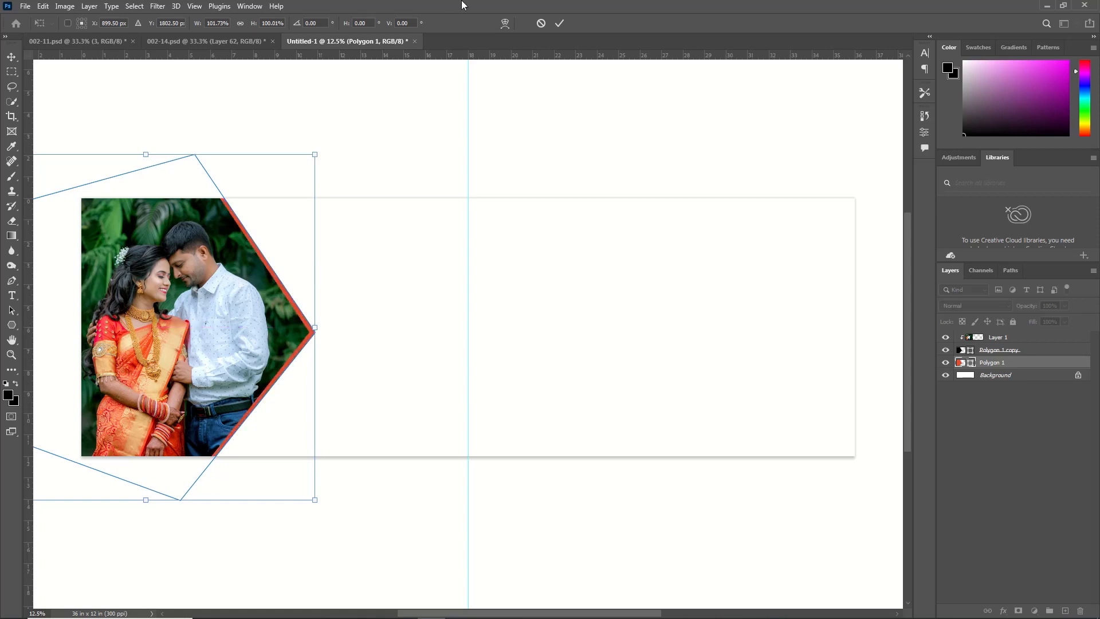
pyautogui.click(564, 22)
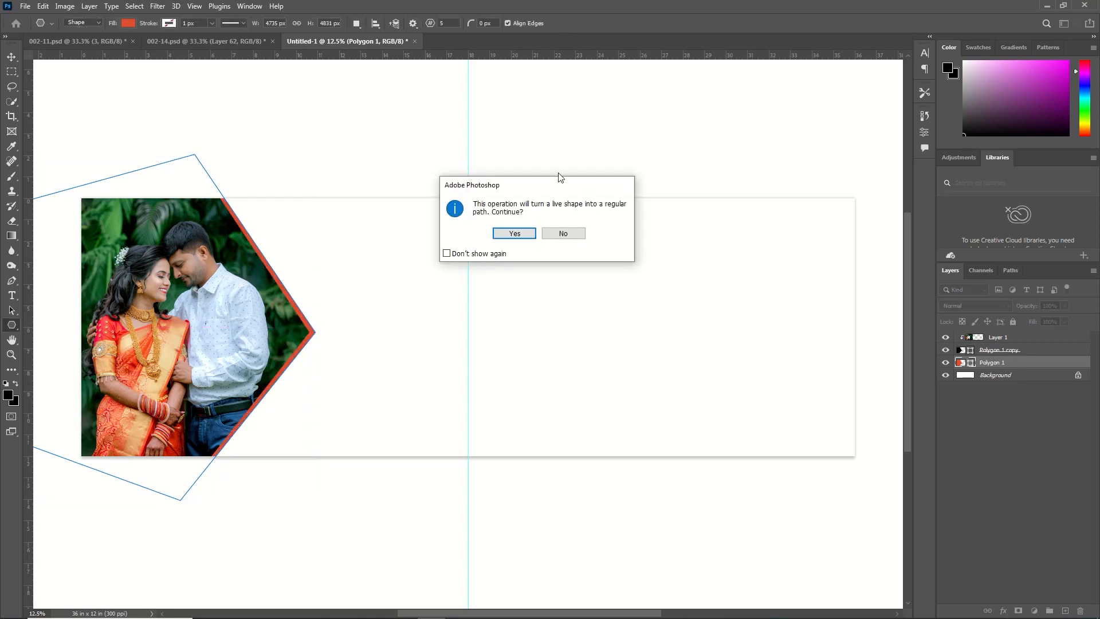
pyautogui.click(527, 233)
# Duplicate the black polygon copy beneath the photo and set the lower duplicate's fill to white (ffffff)
pyautogui.hotkey('ctrl', 'j')
pyautogui.press('v')
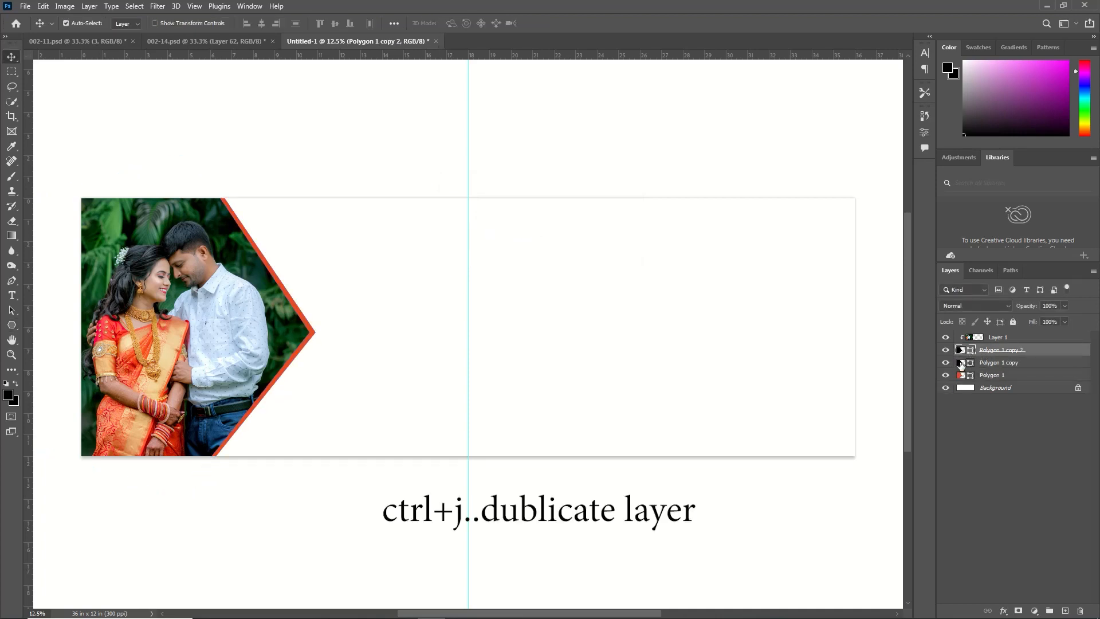
pyautogui.doubleClick(960, 363)
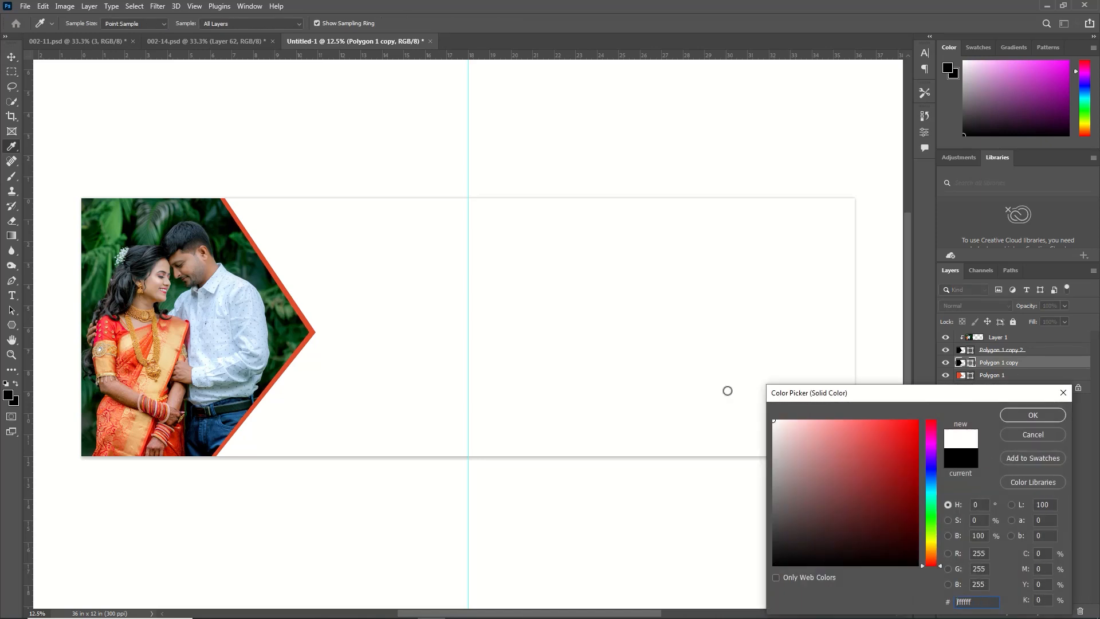
pyautogui.click(1019, 416)
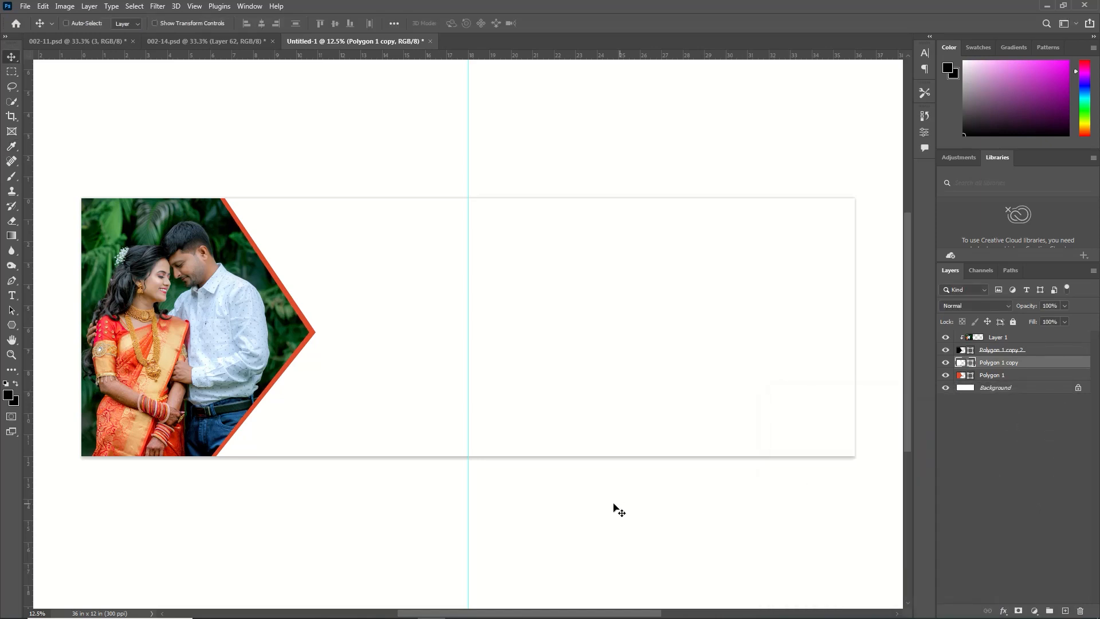
# Widen the white polygon to about 103.8% and move its layer below the orange-red polygon
pyautogui.hotkey('ctrl', 't')
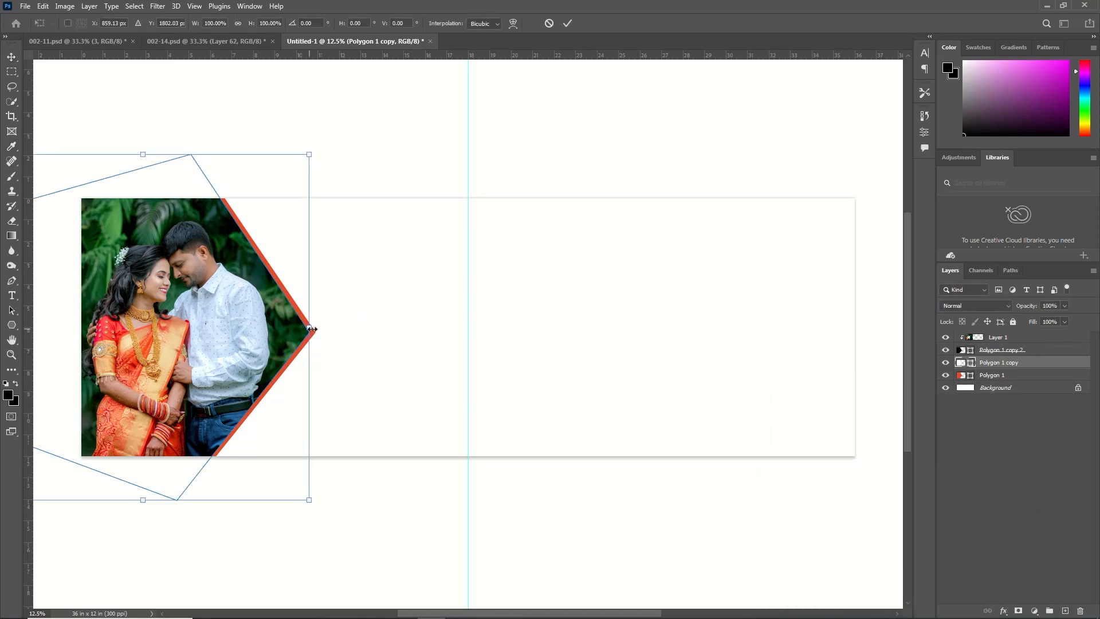
pyautogui.moveTo(312, 329); pyautogui.dragTo(321, 330)
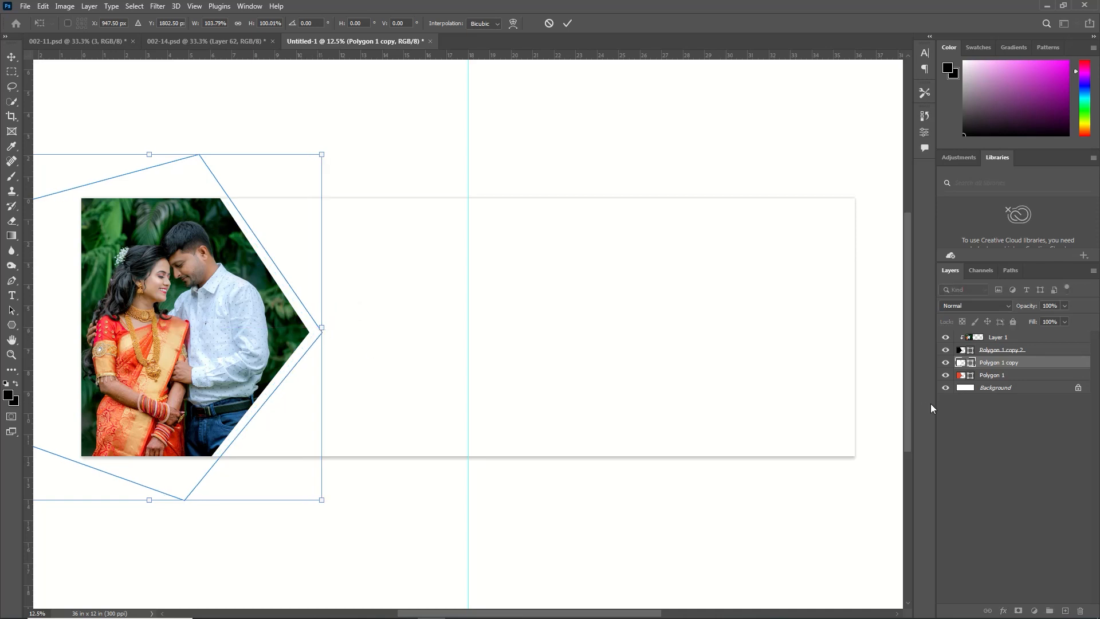
pyautogui.moveTo(984, 363); pyautogui.dragTo(985, 379)
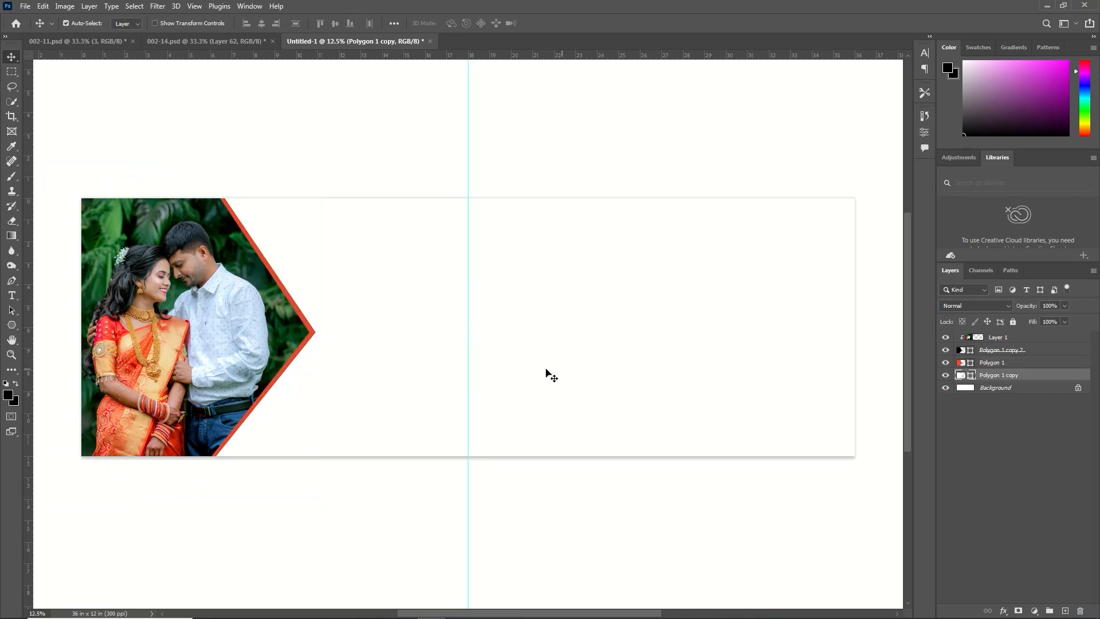
# Fill the white polygon border with a green (489243) sampled from the foliage in the couple photo
pyautogui.doubleClick(964, 377)
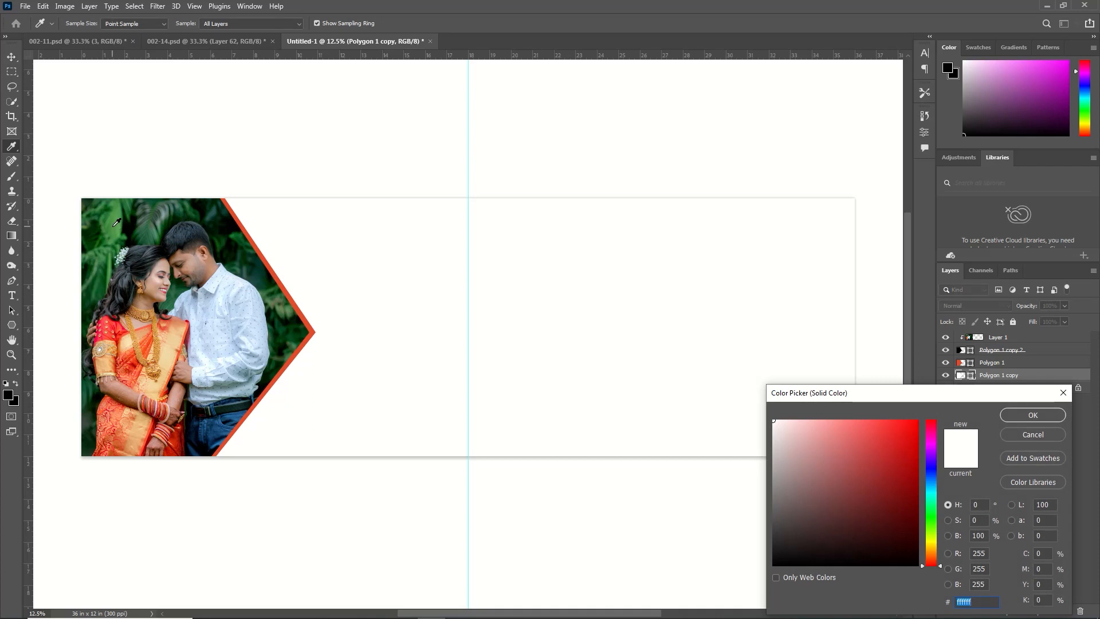
pyautogui.click(114, 224)
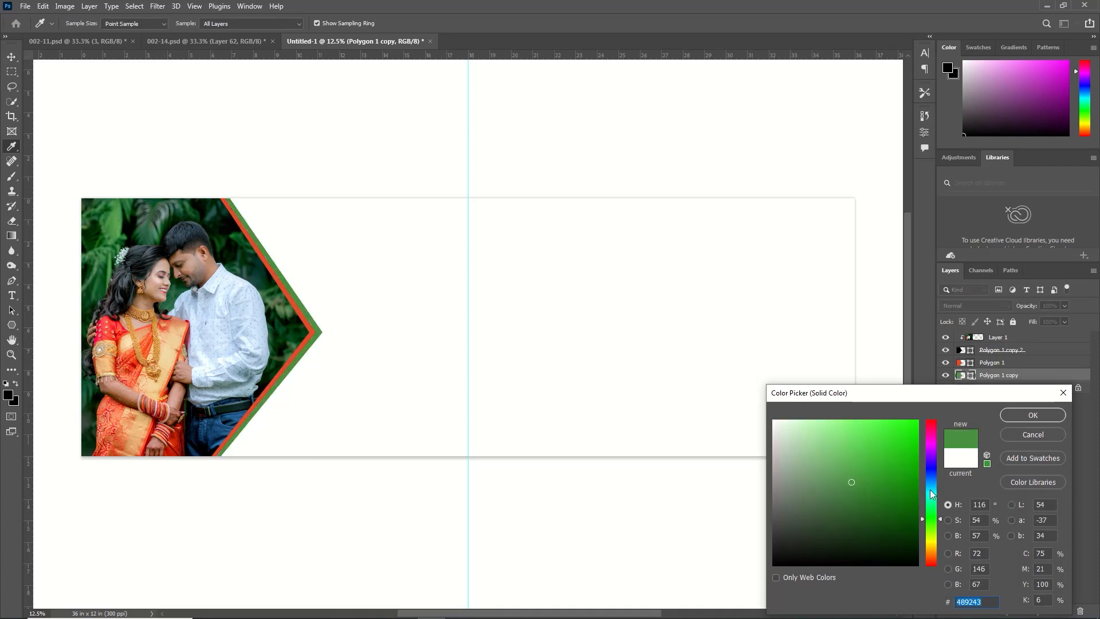
pyautogui.click(1033, 415)
# Draw a rectangle of about 1584 x 1768 px next to the polygon's tip, reaching down to the page's lower edge
pyautogui.click(13, 325)
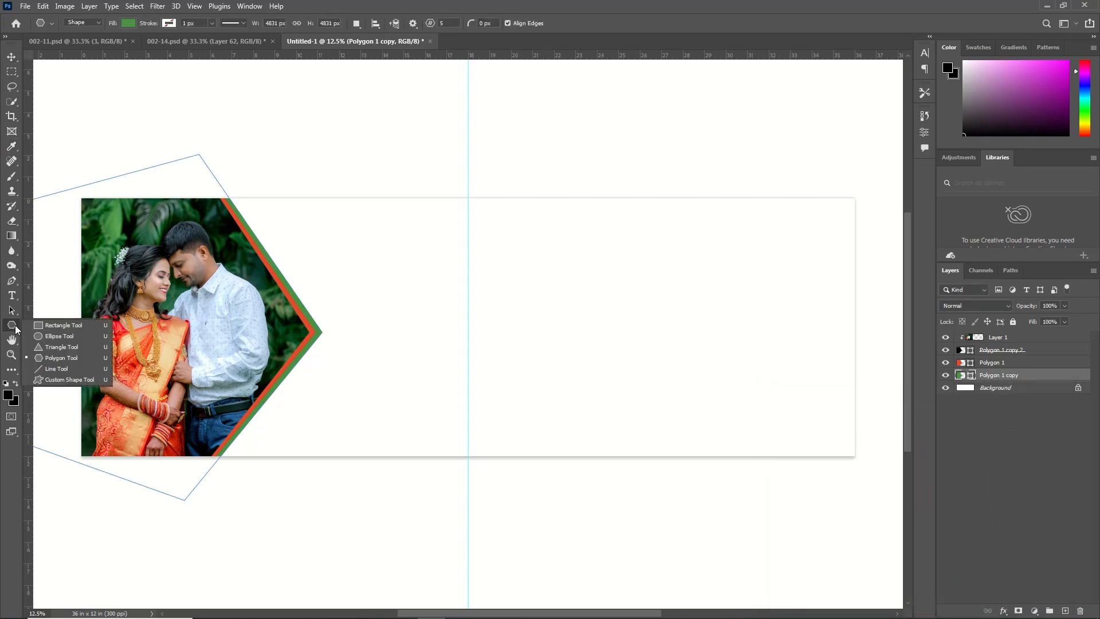
pyautogui.click(63, 325)
pyautogui.moveTo(277, 328); pyautogui.dragTo(391, 455)
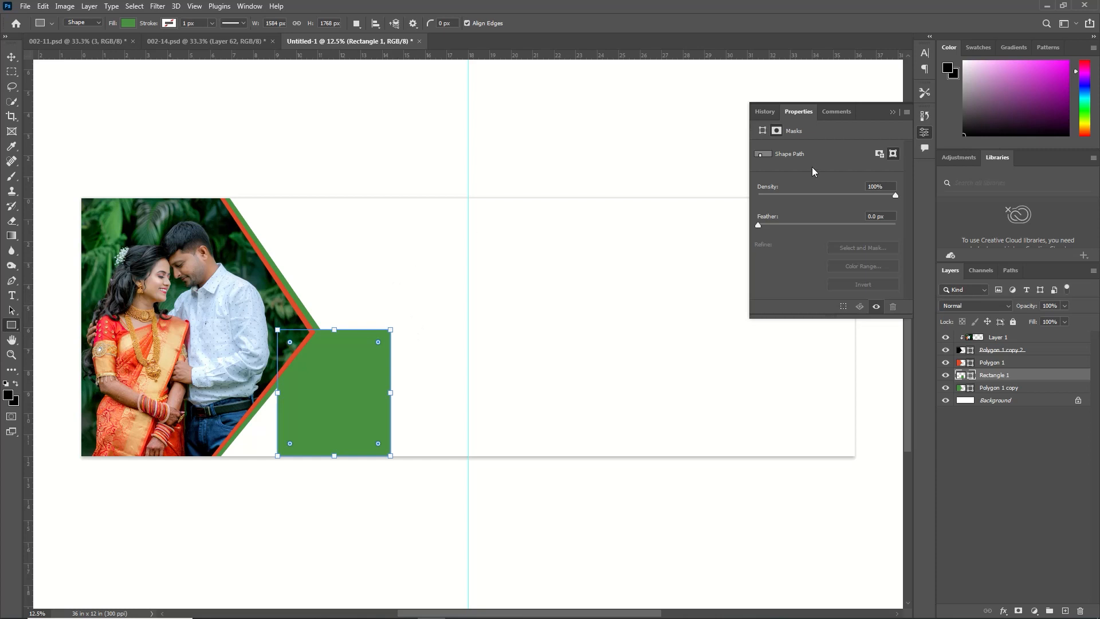
pyautogui.click(892, 113)
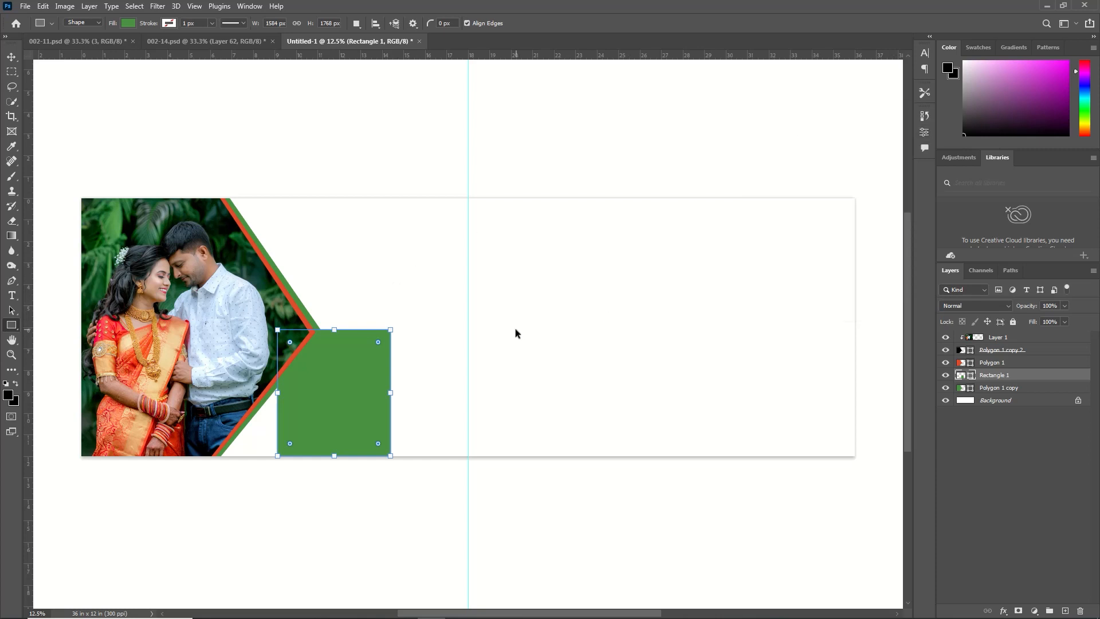
# Rotate the rectangle to about -71.72° and nudge it slightly down so it leans against the polygon's lower slanted edge
pyautogui.hotkey('ctrl', 't')
pyautogui.moveTo(431, 313); pyautogui.dragTo(281, 273)
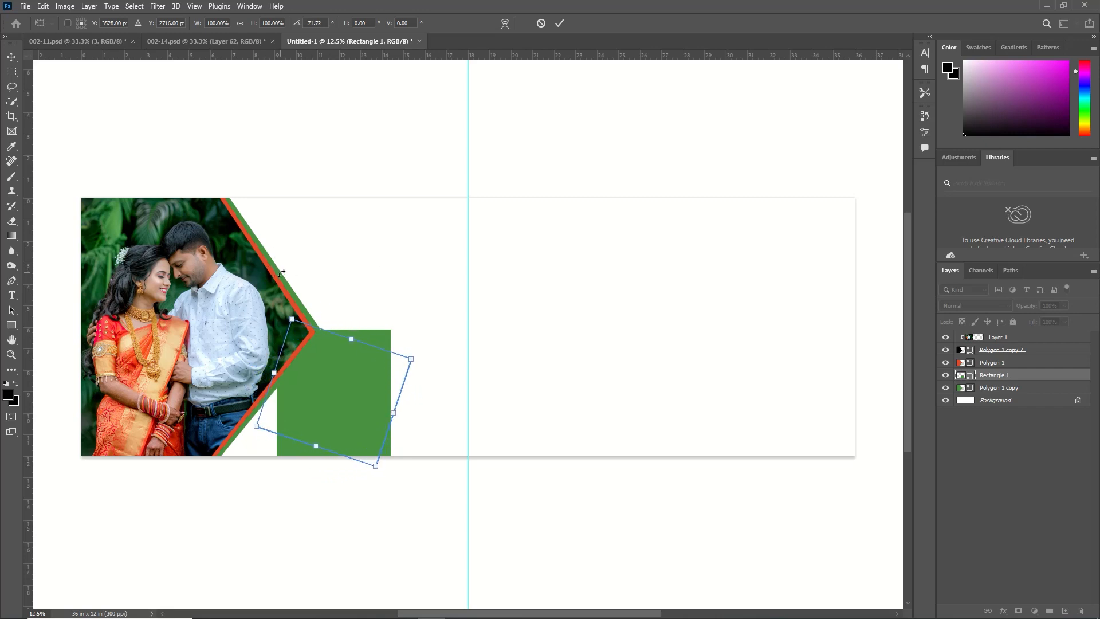
pyautogui.press('Down')
pyautogui.press('Down')
pyautogui.press('Down')
pyautogui.press('Down')
pyautogui.press('Down')
pyautogui.press('Down')
pyautogui.press('Down')
pyautogui.press('Down')
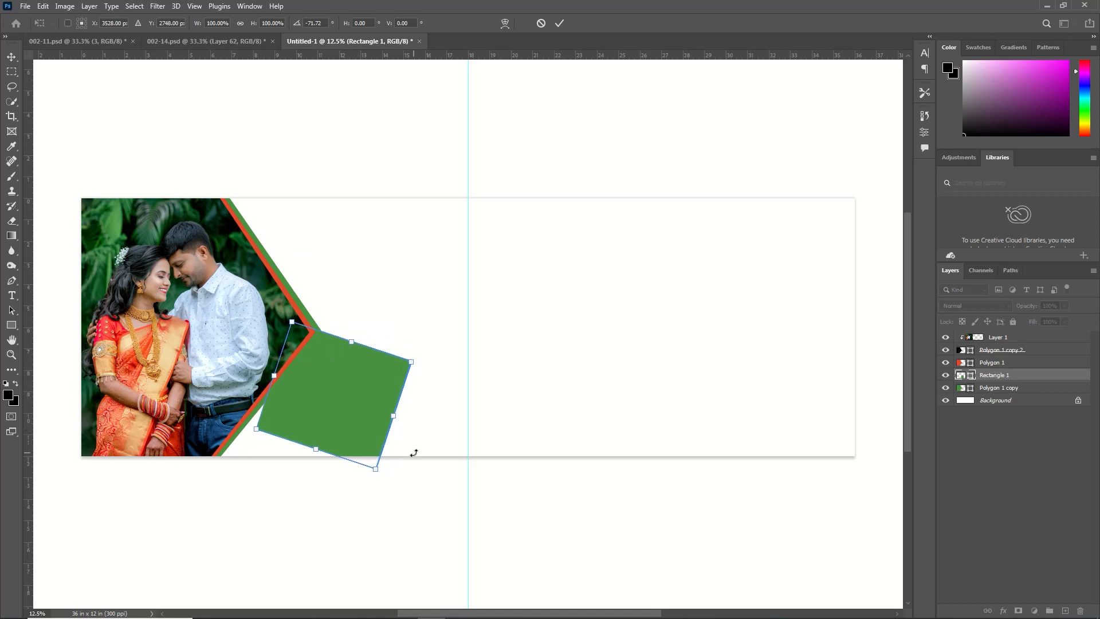
pyautogui.press('Up')
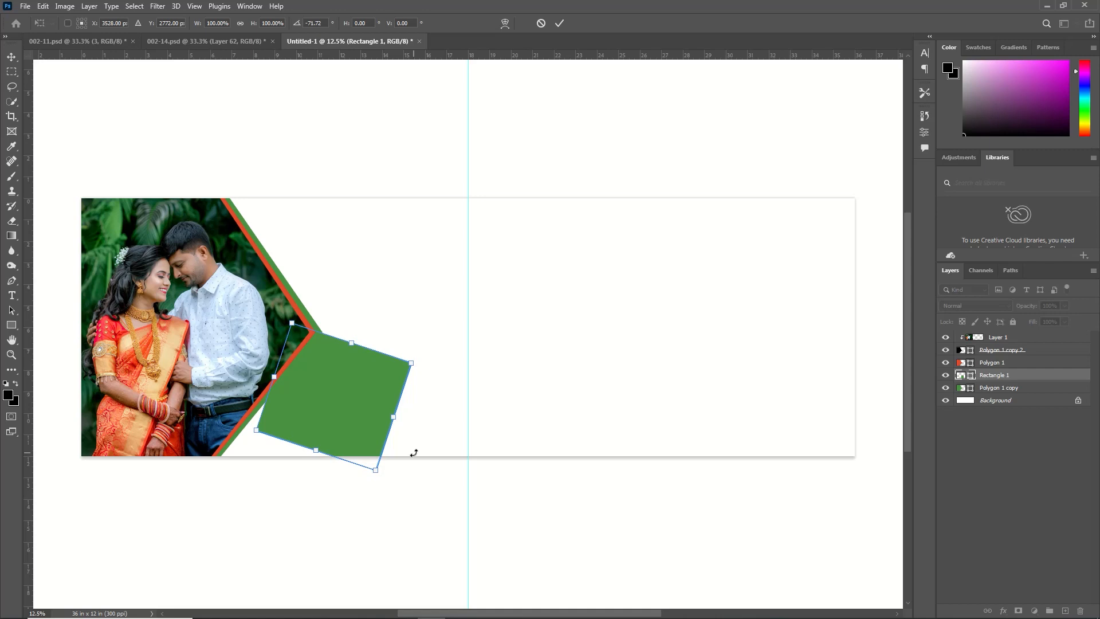
pyautogui.click(560, 24)
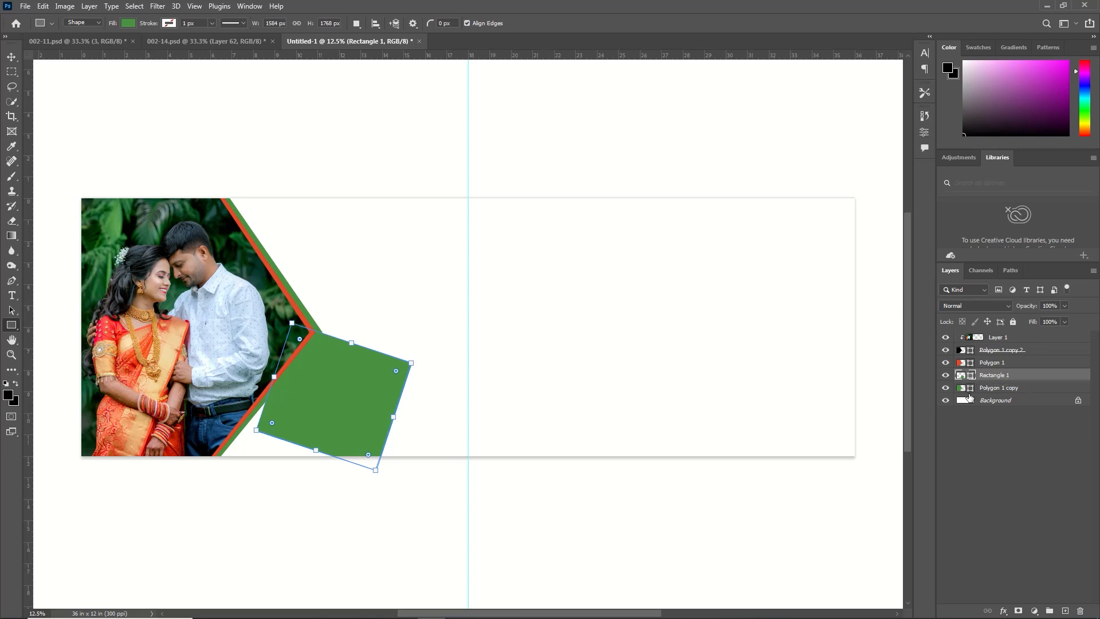
# Move the rectangle's layer below the green polygon and change its fill to black
pyautogui.moveTo(984, 378); pyautogui.dragTo(989, 389)
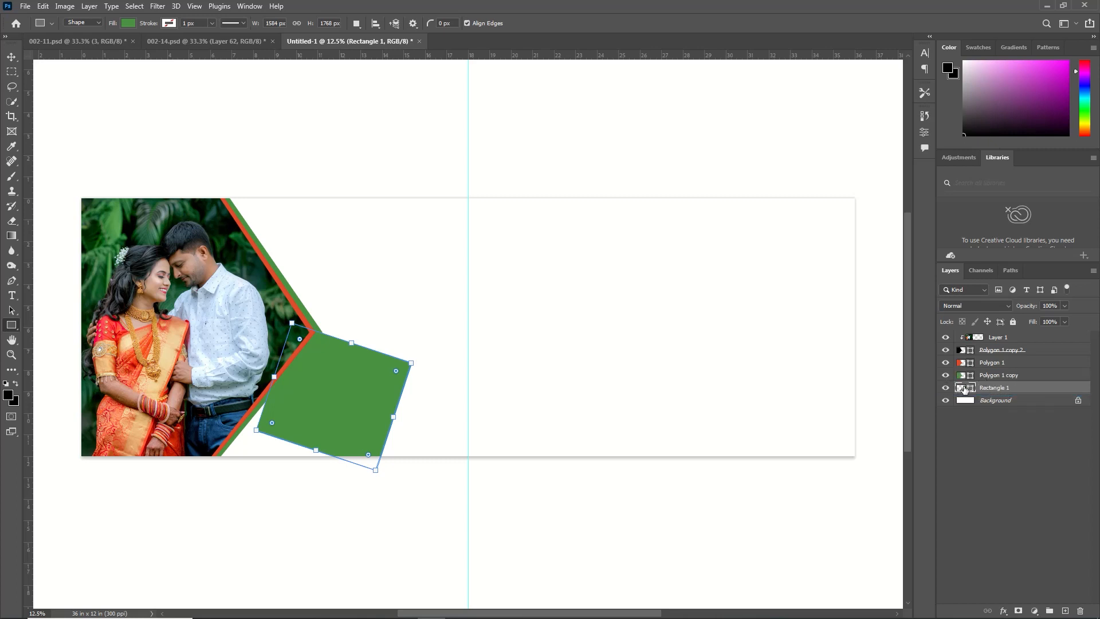
pyautogui.doubleClick(965, 390)
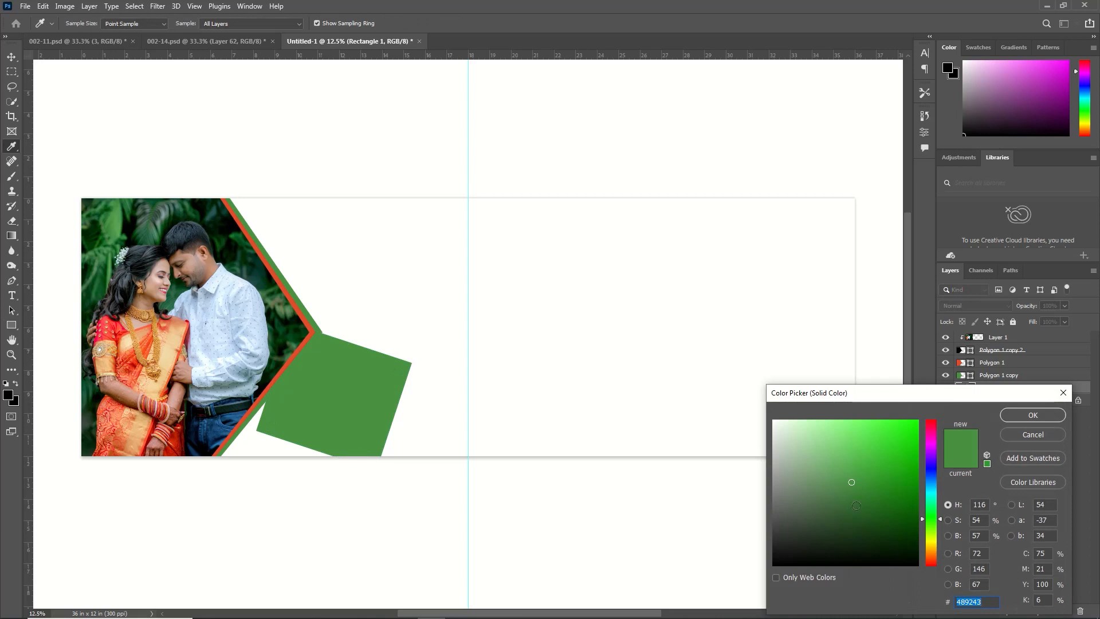
pyautogui.moveTo(856, 505); pyautogui.dragTo(885, 577)
pyautogui.click(1033, 415)
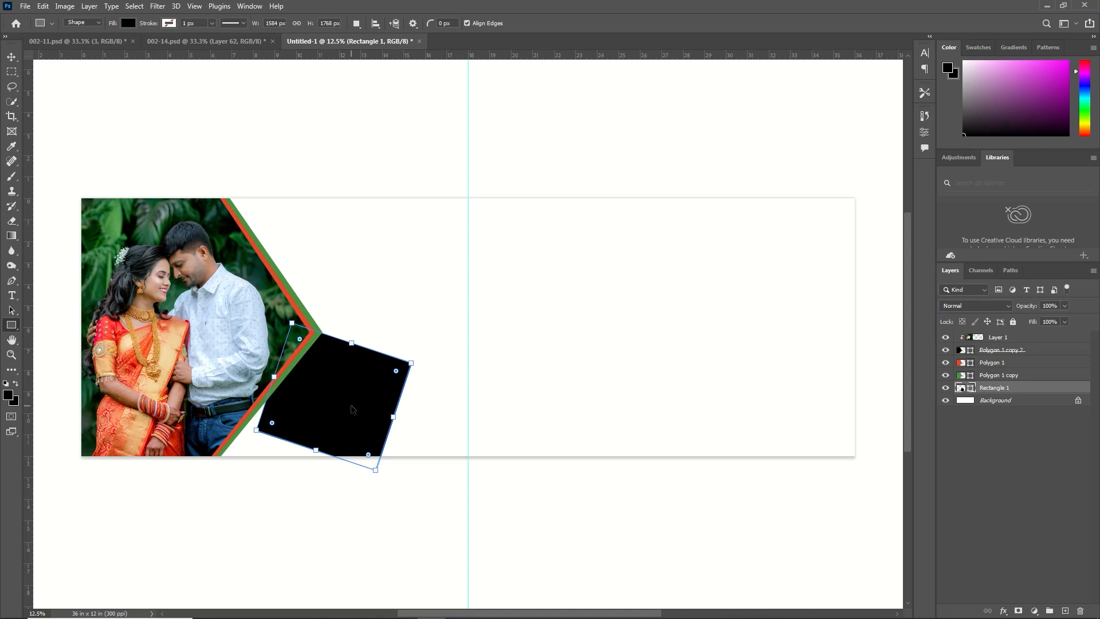
# Duplicate the black rectangle, mirror the copy's tilt and place it against the polygon's upper slanted edge
pyautogui.hotkey('ctrl', 'j')
pyautogui.hotkey('ctrl', 't')
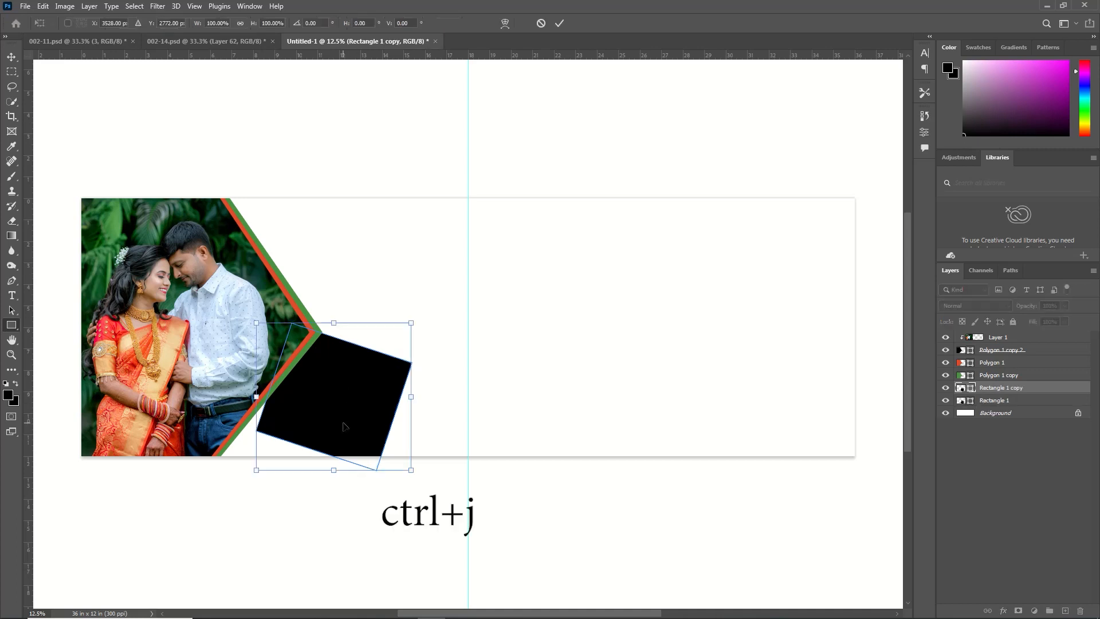
pyautogui.moveTo(343, 431); pyautogui.dragTo(362, 283)
pyautogui.rightClick(359, 262)
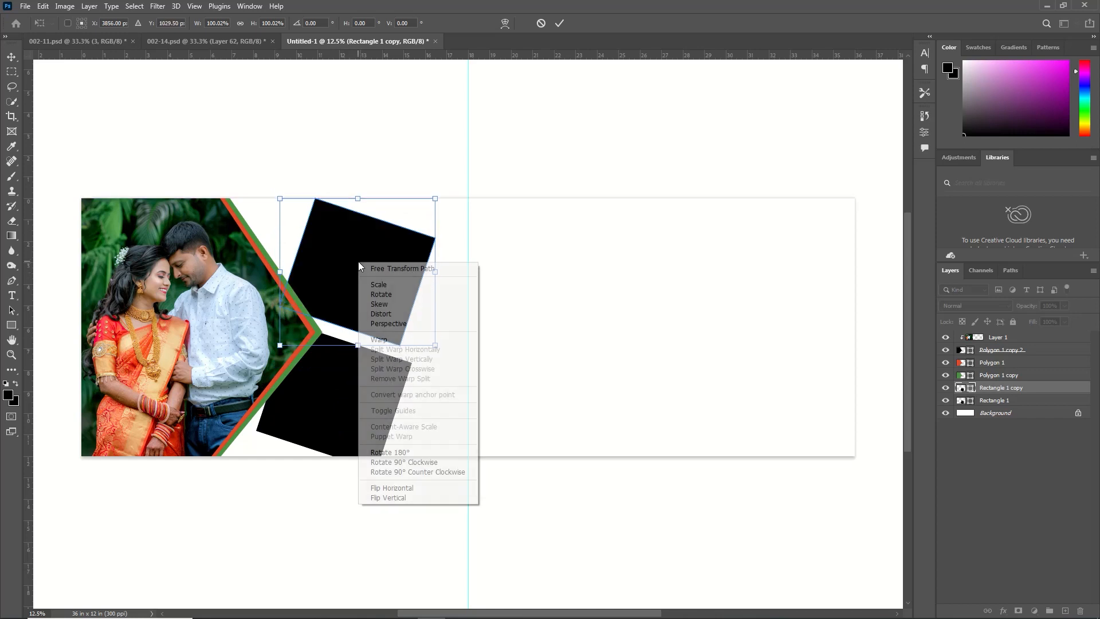
pyautogui.click(387, 498)
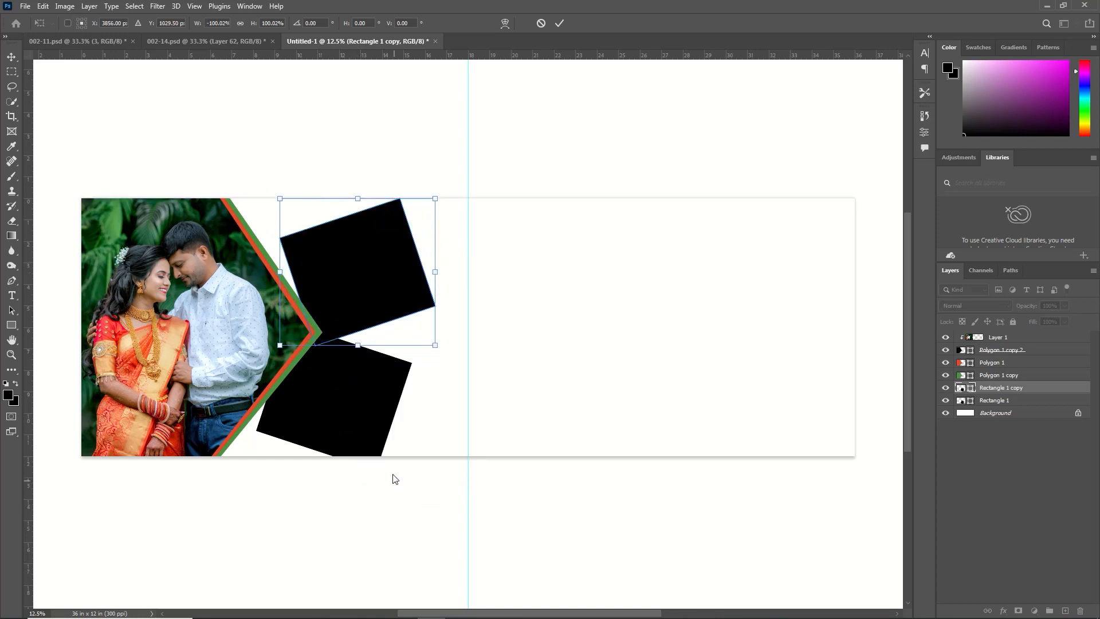
pyautogui.moveTo(370, 267); pyautogui.dragTo(360, 249)
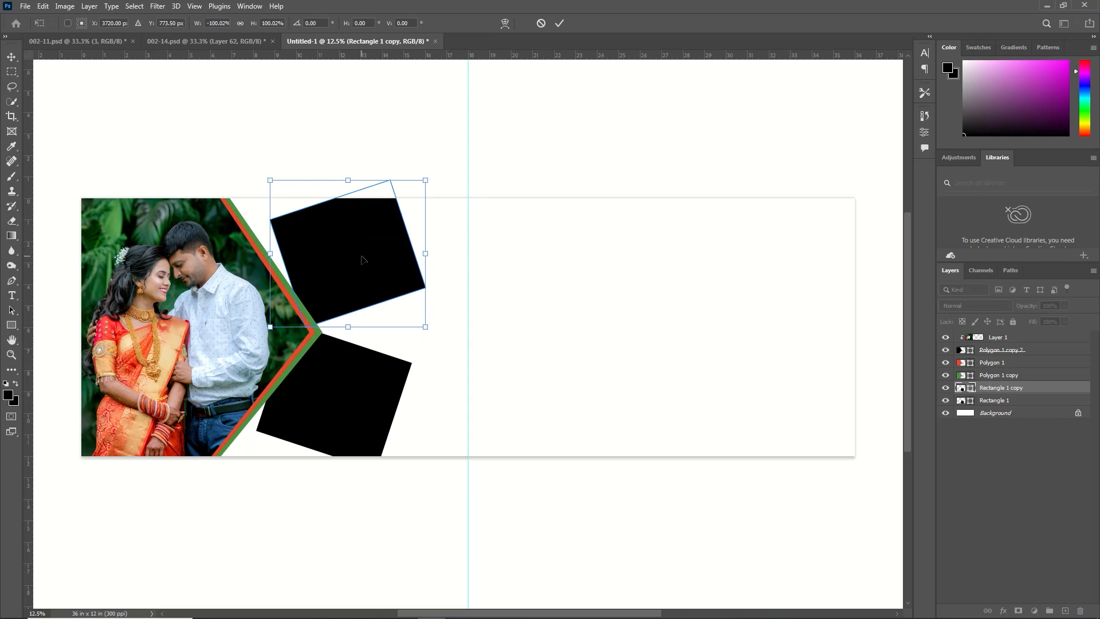
pyautogui.click(559, 23)
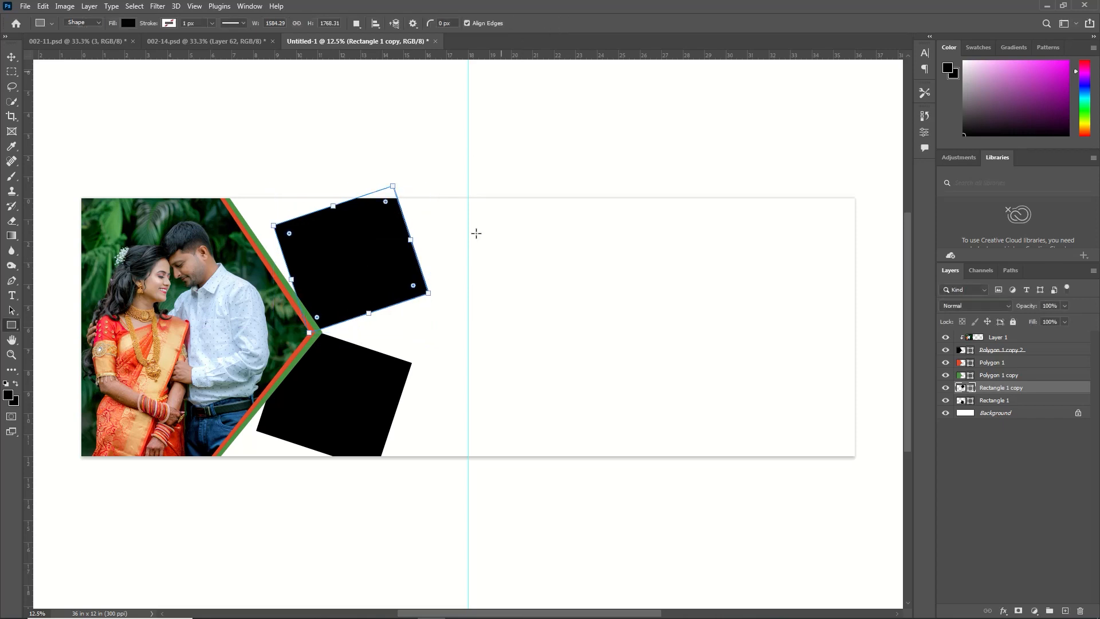
# Bring the photo numbered 18021641 into the album page above the upper rectangle's layer, closing its source file without saving
pyautogui.click(25, 7)
pyautogui.click(34, 27)
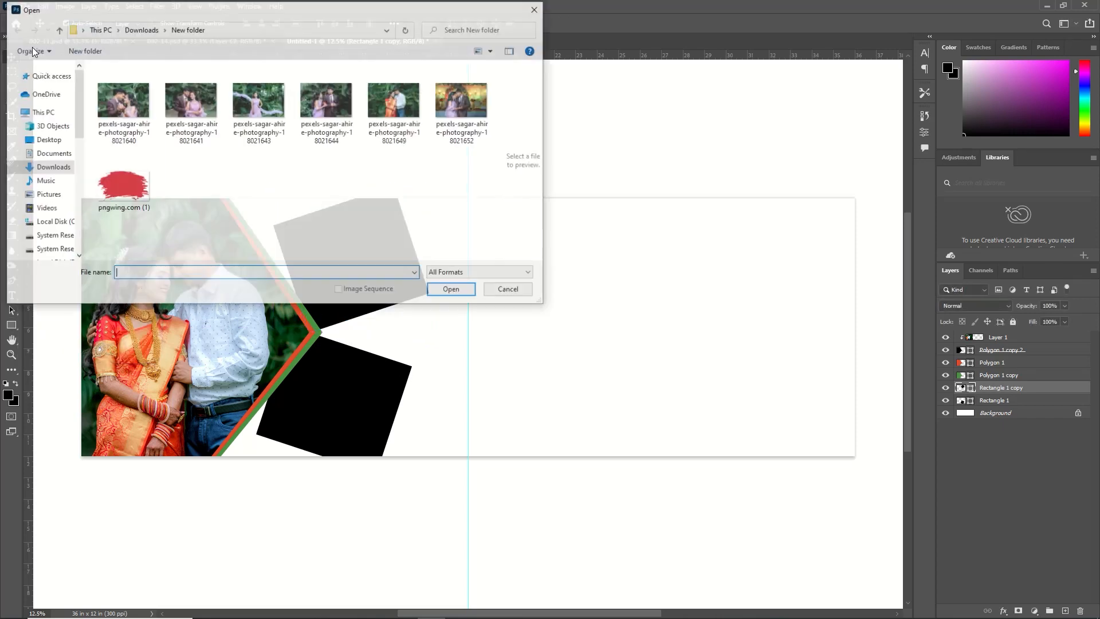
pyautogui.click(195, 110)
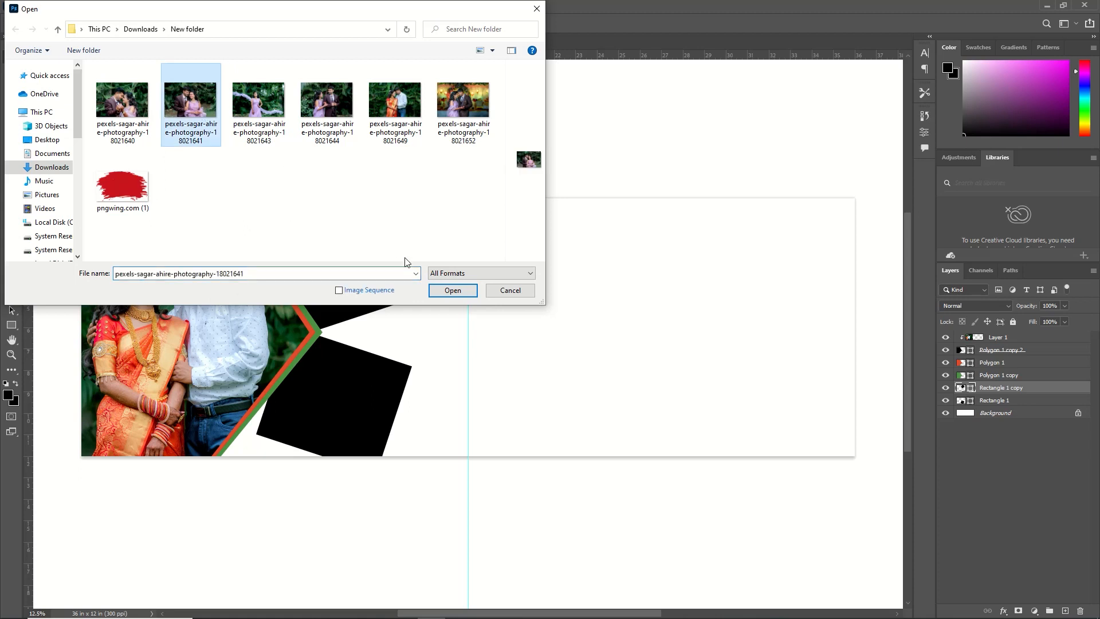
pyautogui.click(452, 290)
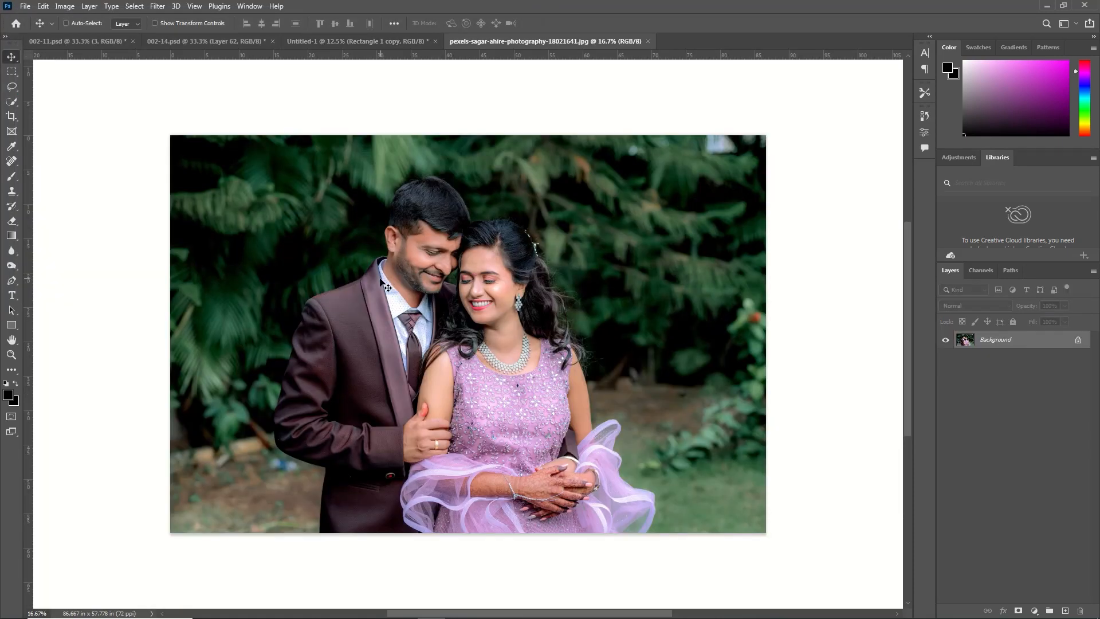
pyautogui.hotkey('alt', 'BackSpace')
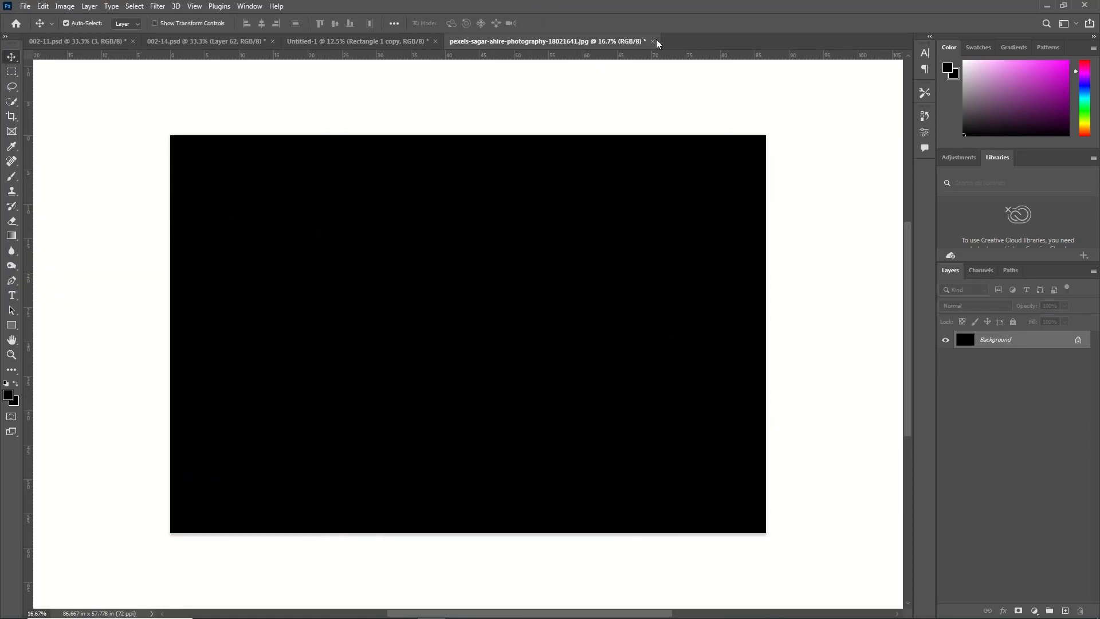
pyautogui.click(655, 41)
pyautogui.click(558, 235)
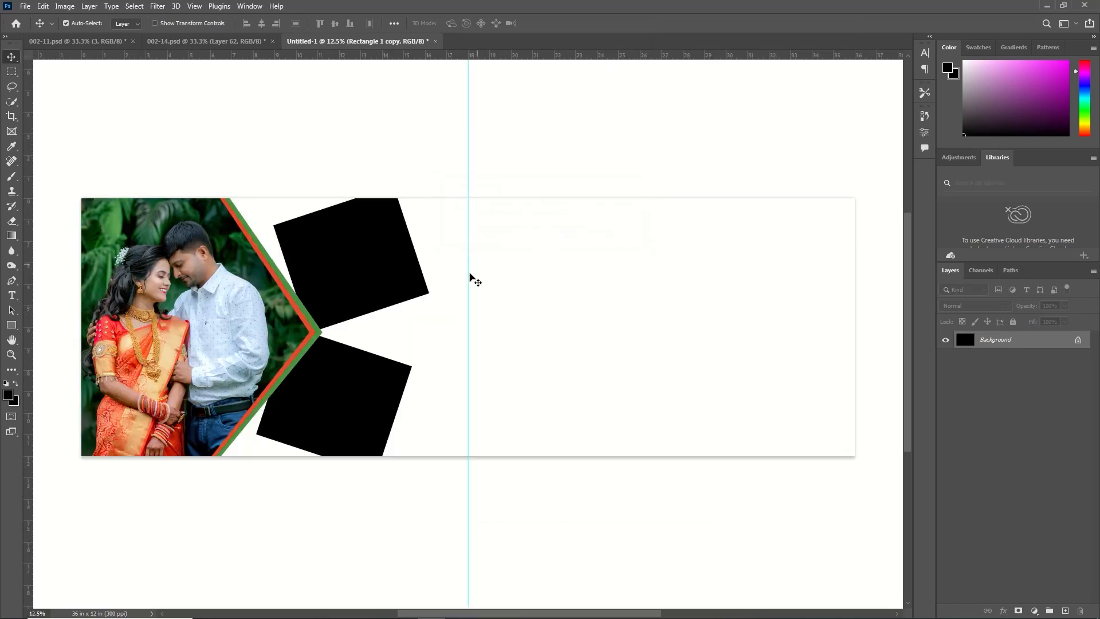
pyautogui.hotkey('ctrl', 'v')
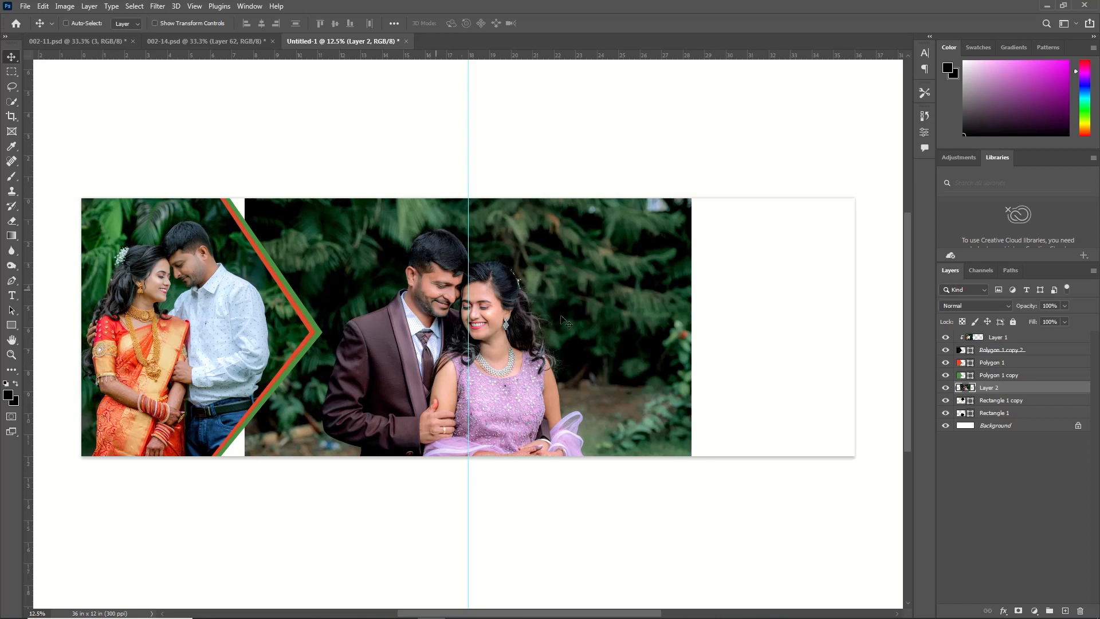
# Clip the pasted photo to the upper rectangle and scale it to about 52.1% so the couple fits inside
pyautogui.rightClick(1025, 393)
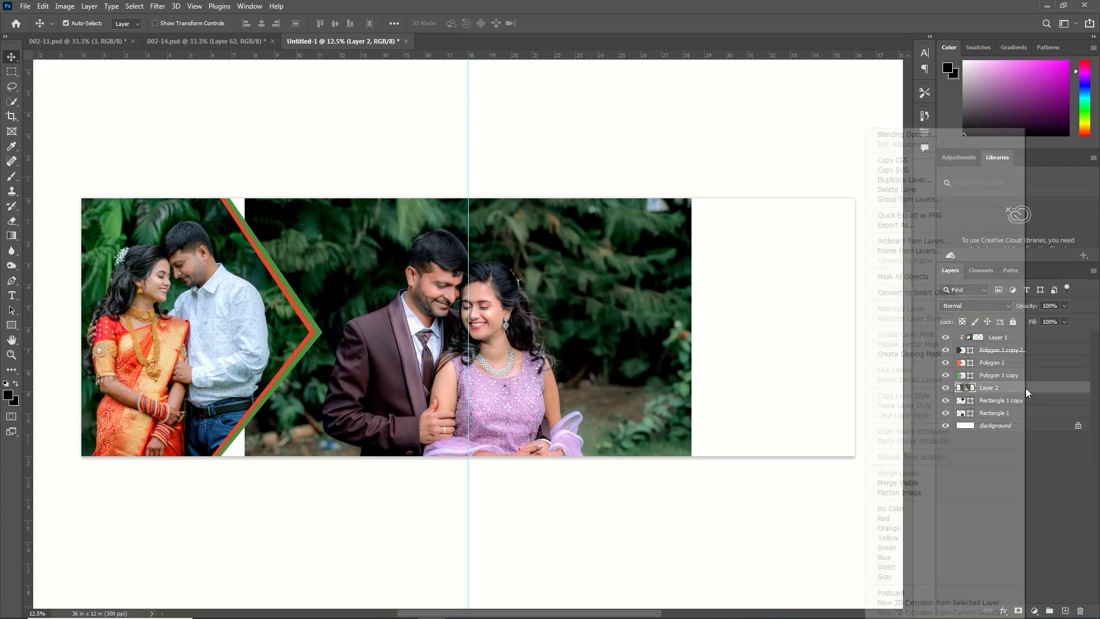
pyautogui.click(942, 351)
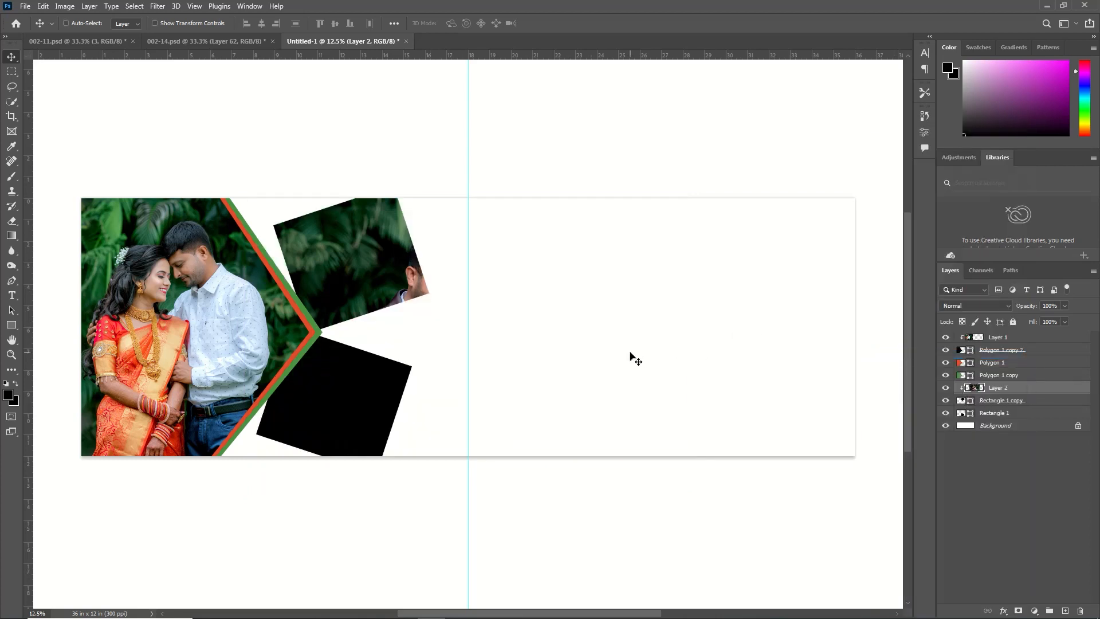
pyautogui.hotkey('ctrl', 't')
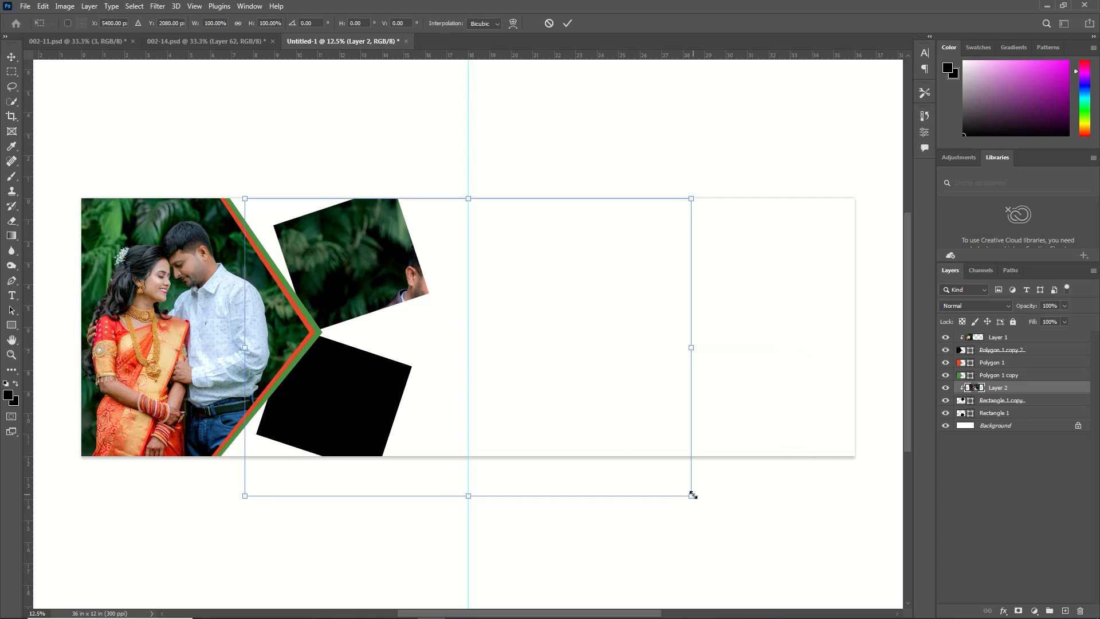
pyautogui.moveTo(692, 495); pyautogui.dragTo(468, 368)
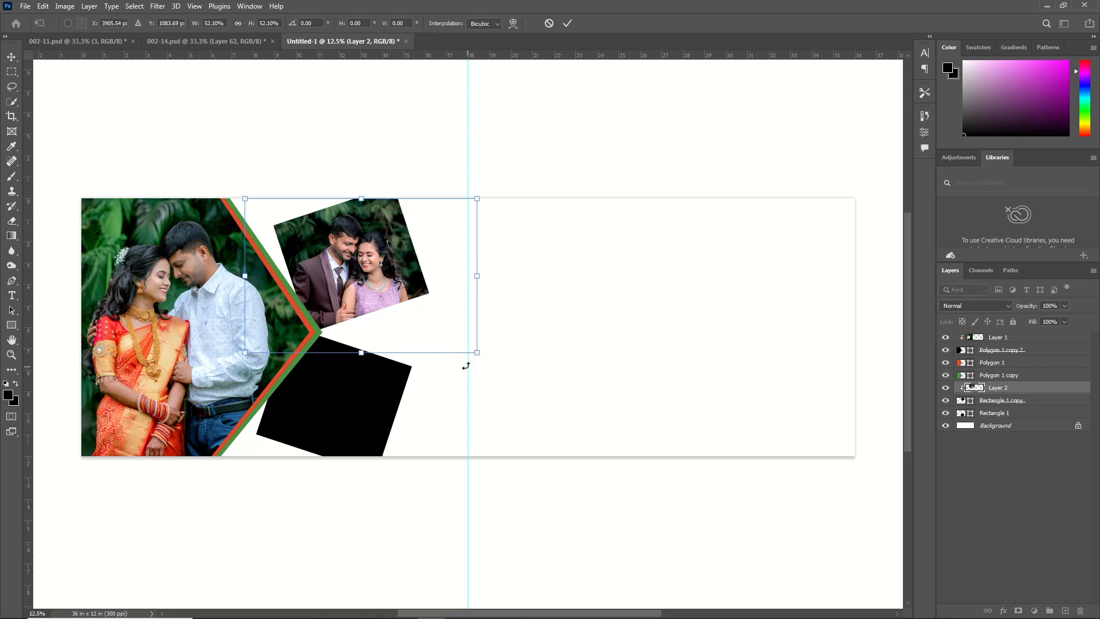
pyautogui.click(566, 23)
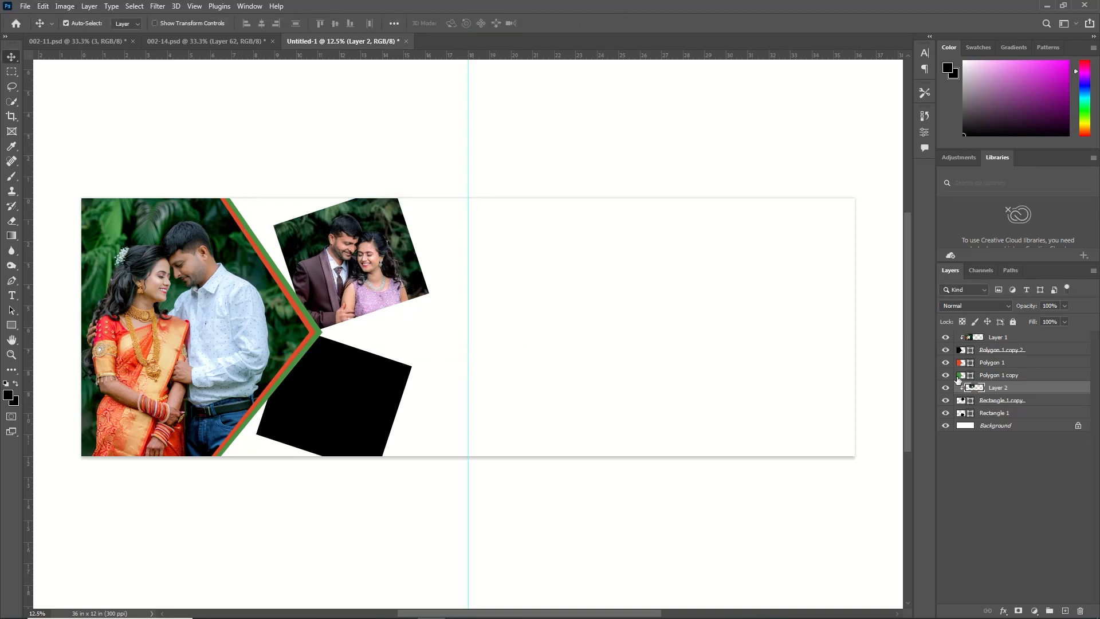
# Bring the photo numbered 18021640 into the album page above the lower rectangle's layer, closing its source file without saving
pyautogui.click(1005, 414)
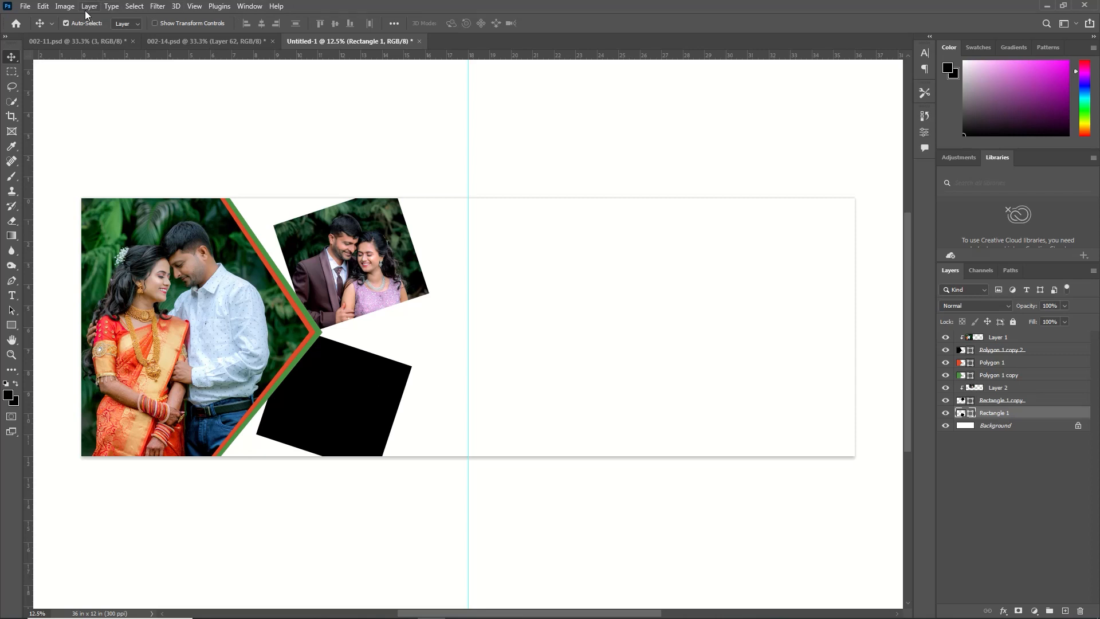
pyautogui.click(26, 6)
pyautogui.click(38, 30)
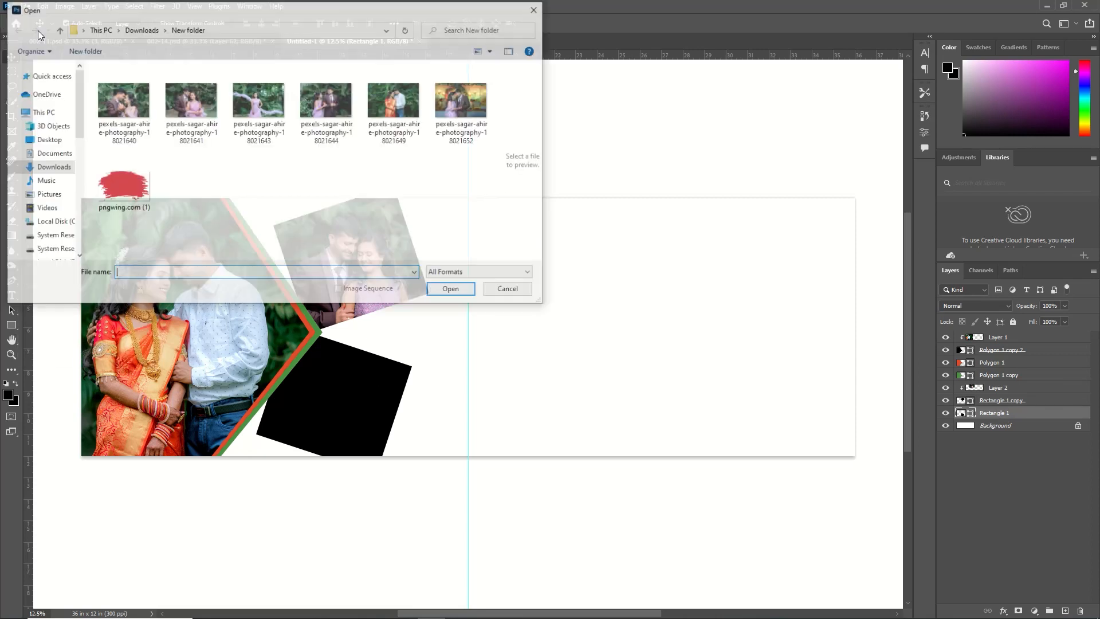
pyautogui.click(121, 114)
pyautogui.click(453, 290)
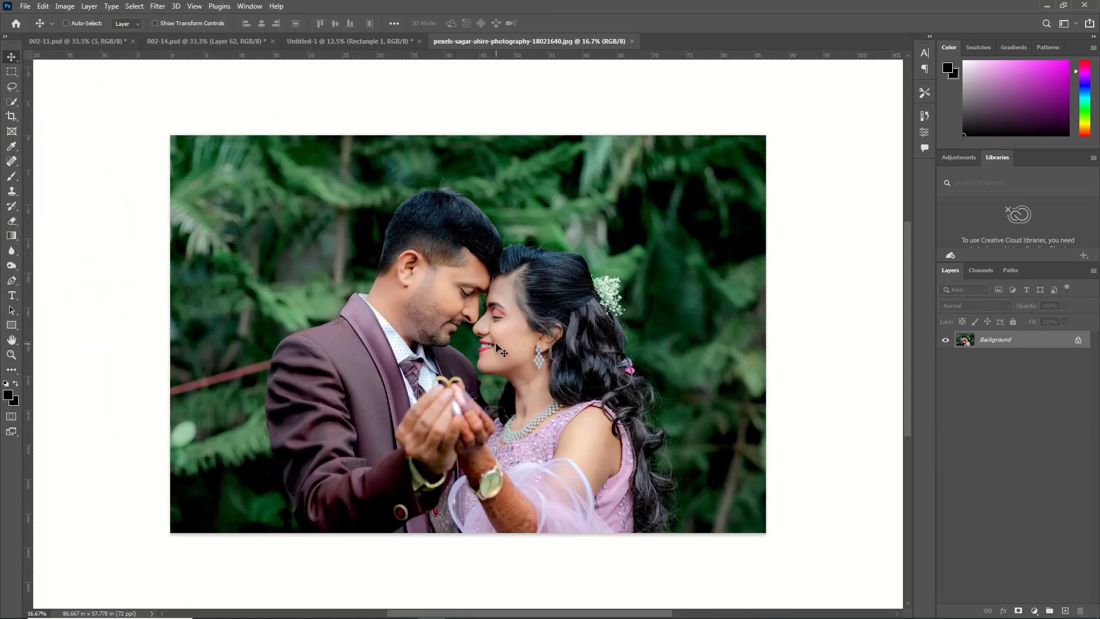
pyautogui.hotkey('alt', 'BackSpace')
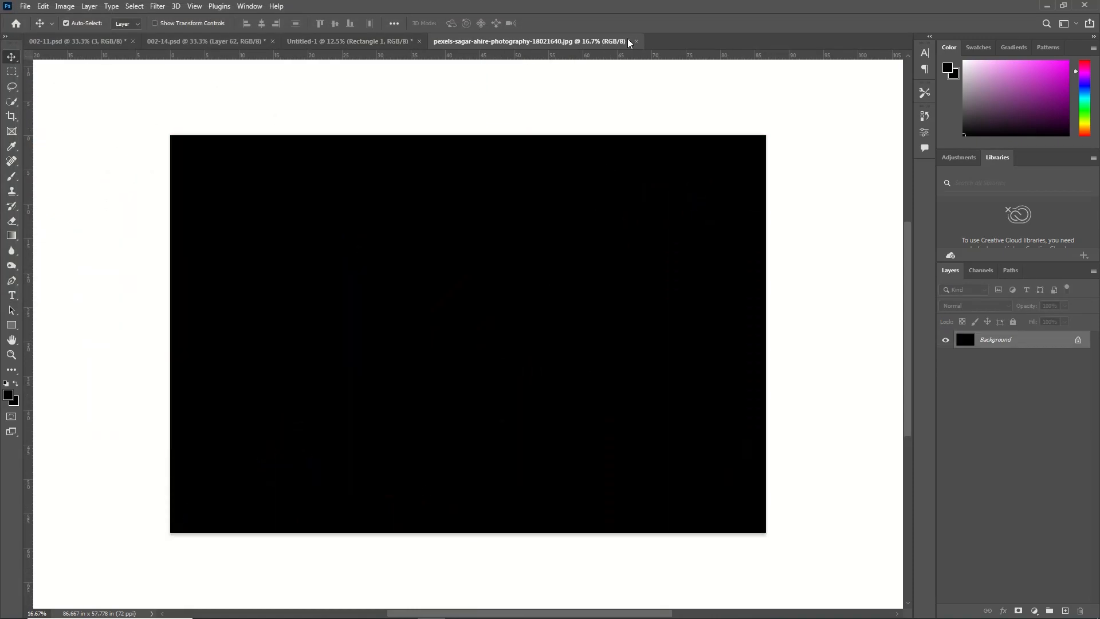
pyautogui.click(638, 43)
pyautogui.click(544, 234)
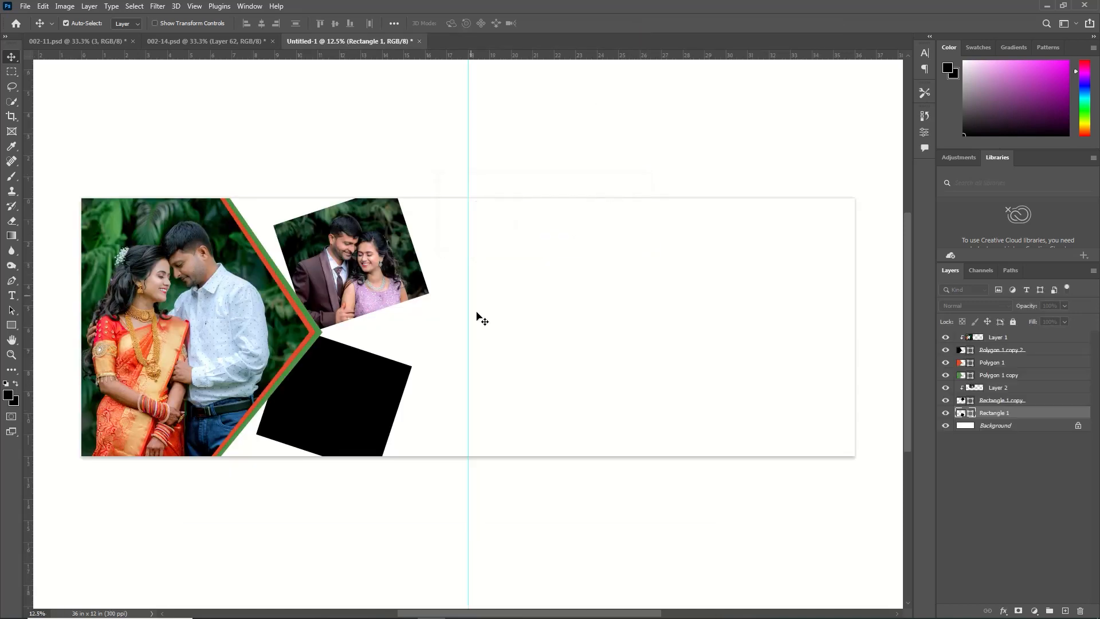
pyautogui.hotkey('ctrl', 'v')
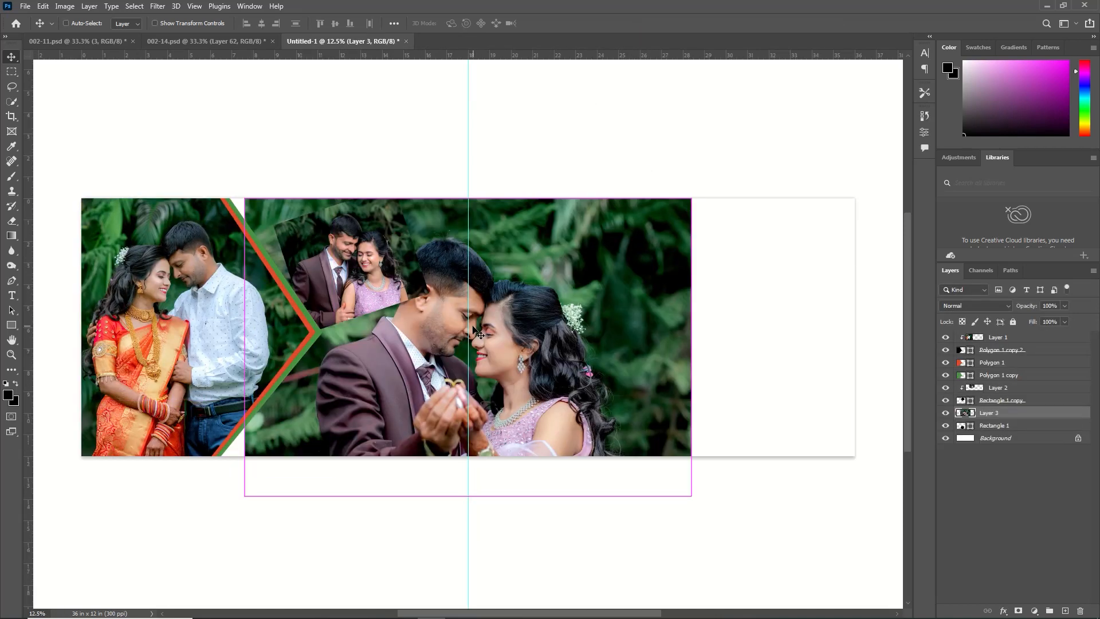
# Scale the pasted photo down to about 55.4% so it sits over the lower rectangle
pyautogui.hotkey('ctrl', 't')
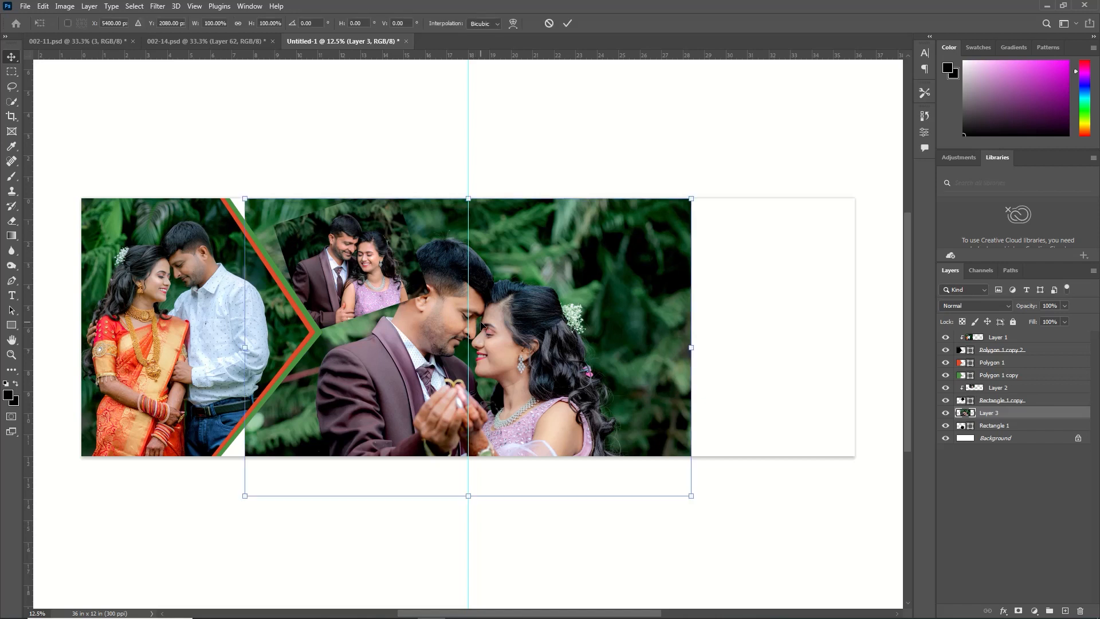
pyautogui.moveTo(690, 197); pyautogui.dragTo(491, 331)
pyautogui.press('Return')
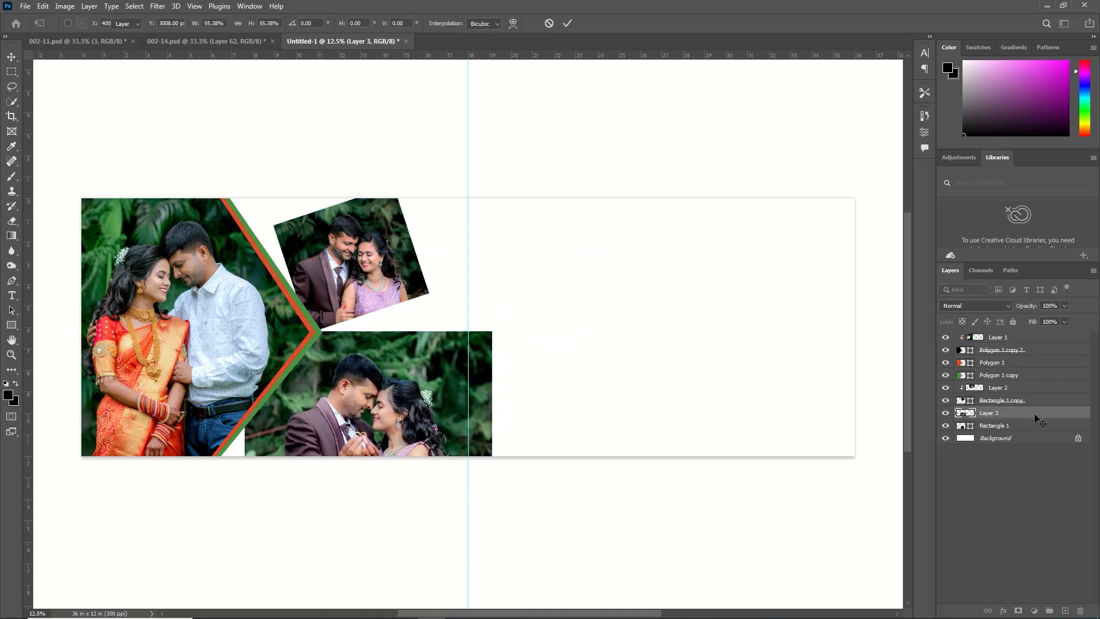
# Clip the photo to the lower rectangle and scale it to about 77.2% so both faces fit inside
pyautogui.rightClick(1028, 415)
pyautogui.click(951, 354)
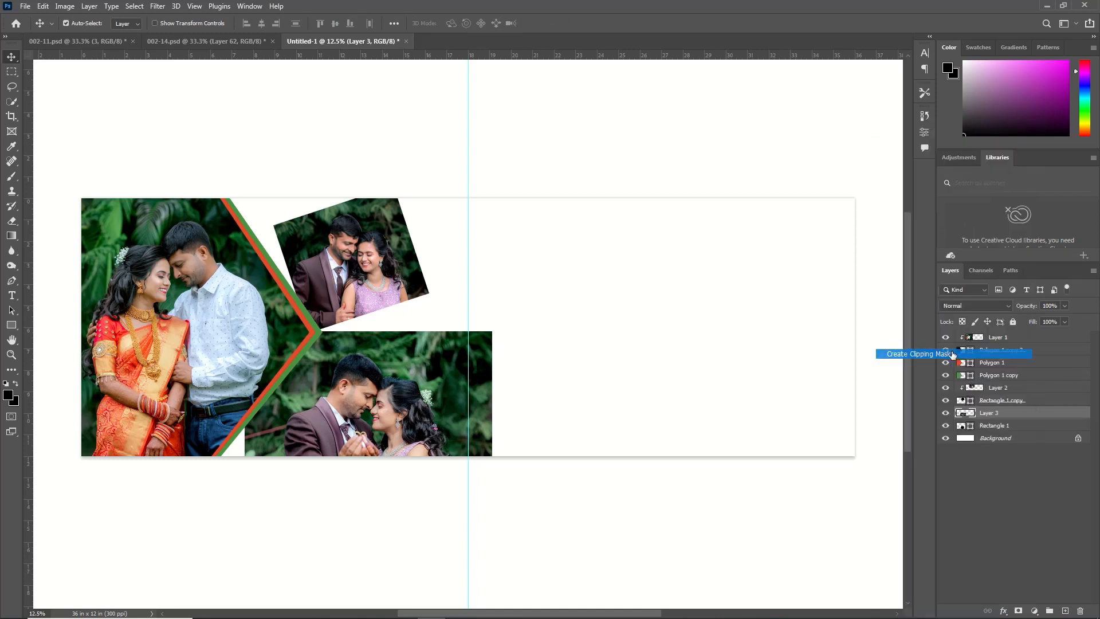
pyautogui.press('ctrl')
pyautogui.hotkey('ctrl', 't')
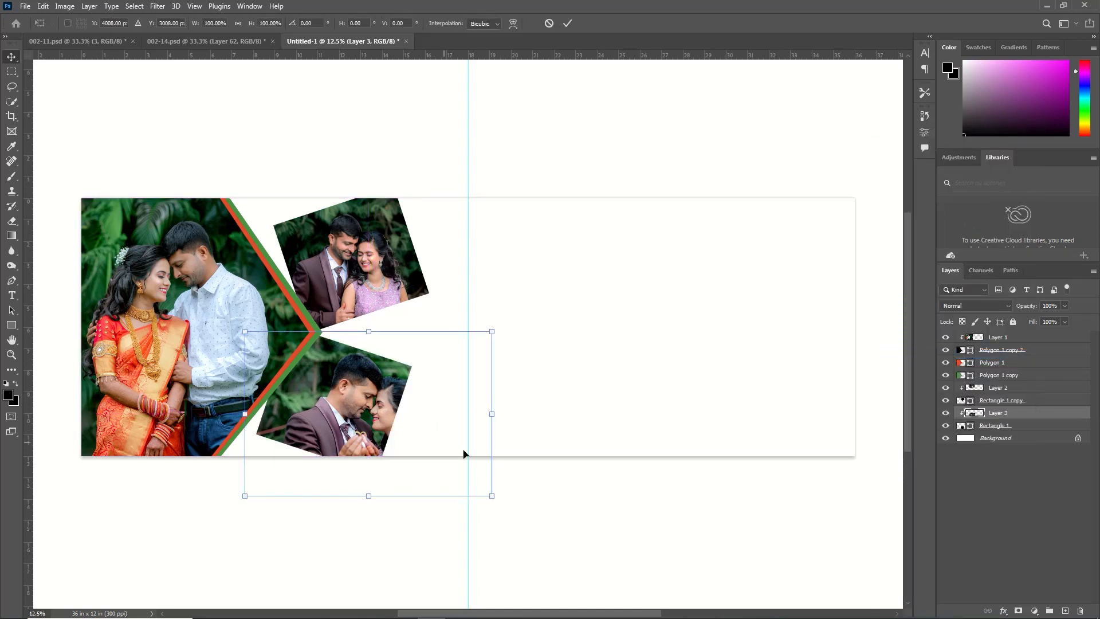
pyautogui.moveTo(493, 497); pyautogui.dragTo(434, 468)
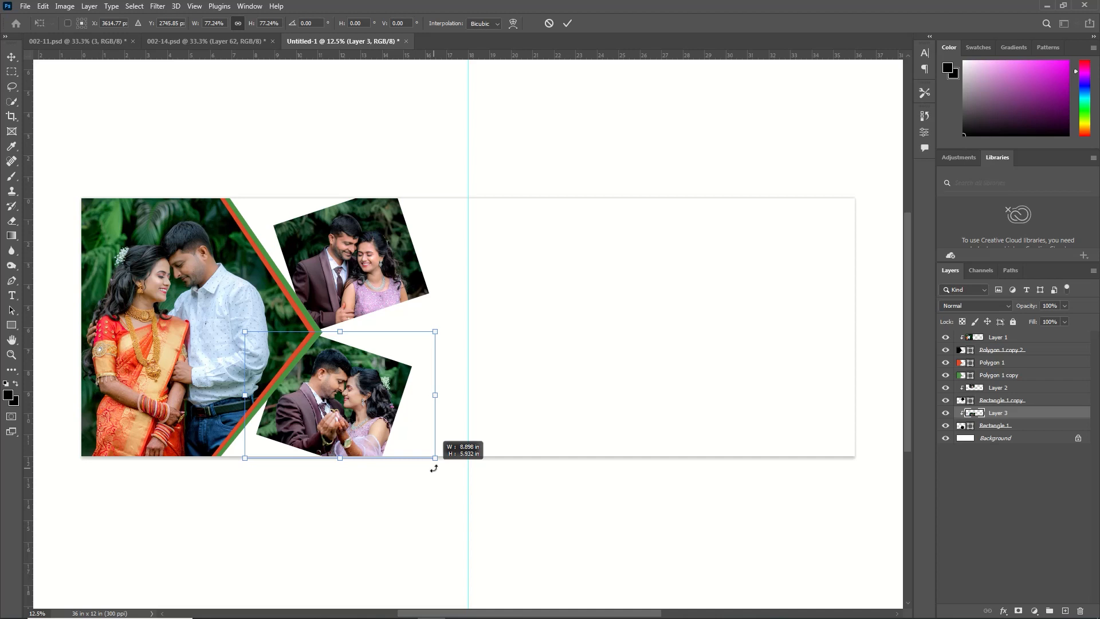
pyautogui.moveTo(434, 468); pyautogui.dragTo(433, 468)
pyautogui.click(567, 23)
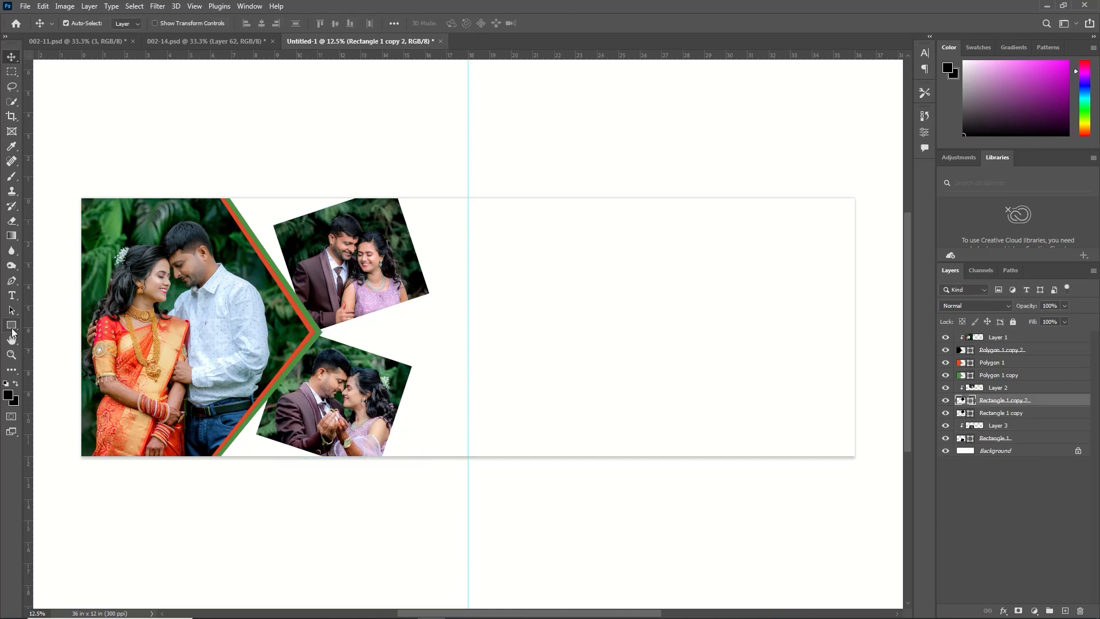
# Draw a black circle about 13.76 in across on the empty right half of the page
pyautogui.click(12, 328)
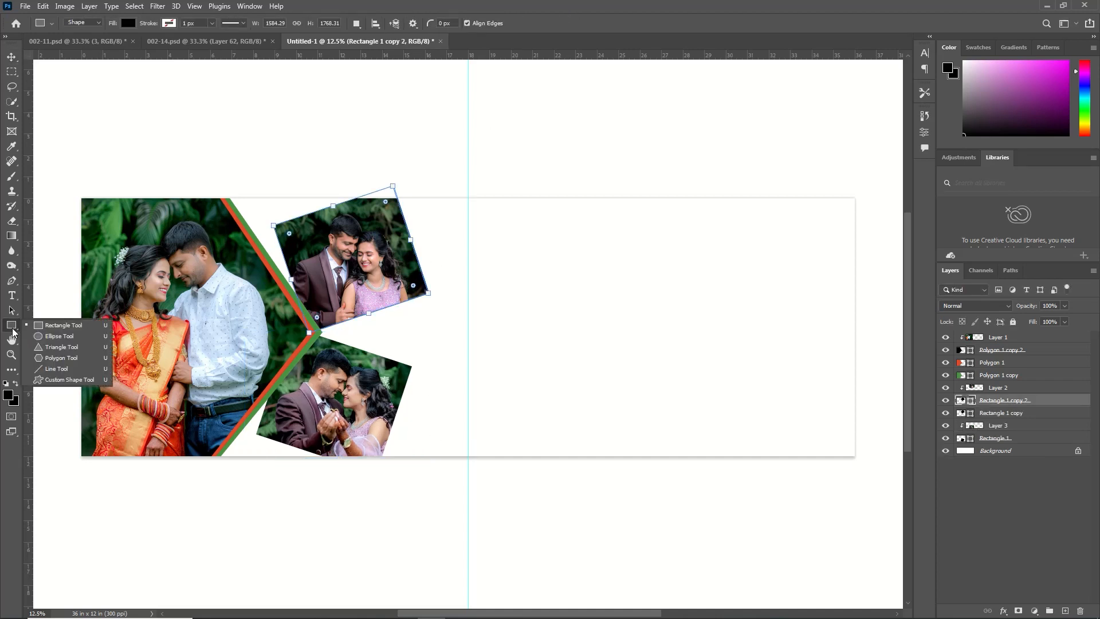
pyautogui.click(53, 337)
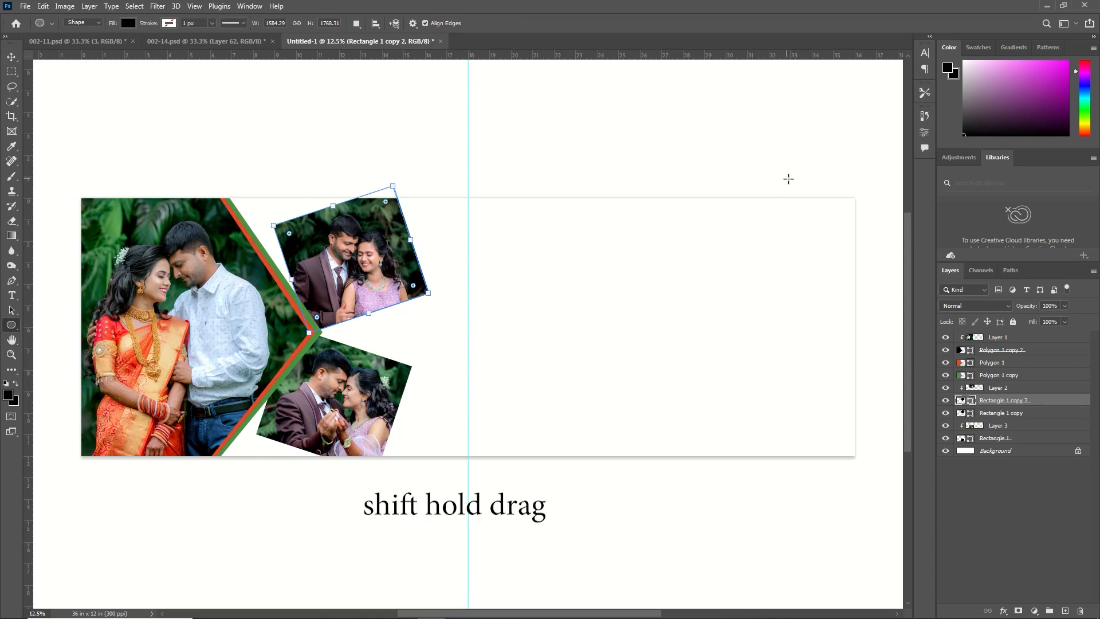
pyautogui.moveTo(818, 185); pyautogui.dragTo(524, 541)
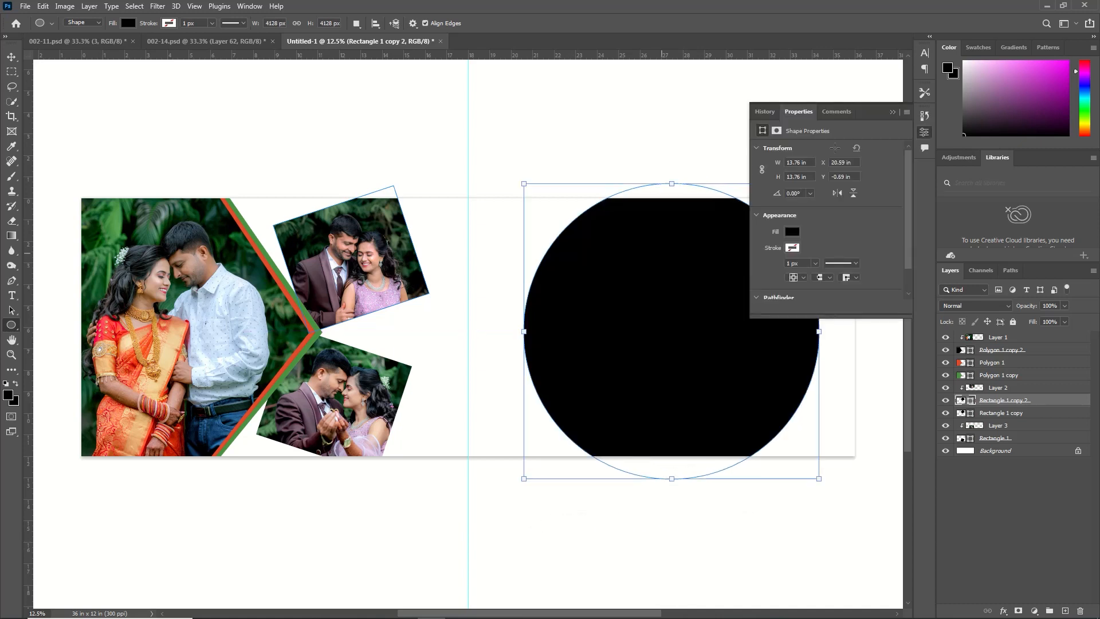
# Move the circle past the page's right edge, rotate it about 11.6° and narrow its width to about 84.6%
pyautogui.hotkey('ctrl', 't')
pyautogui.moveTo(726, 309); pyautogui.dragTo(869, 301)
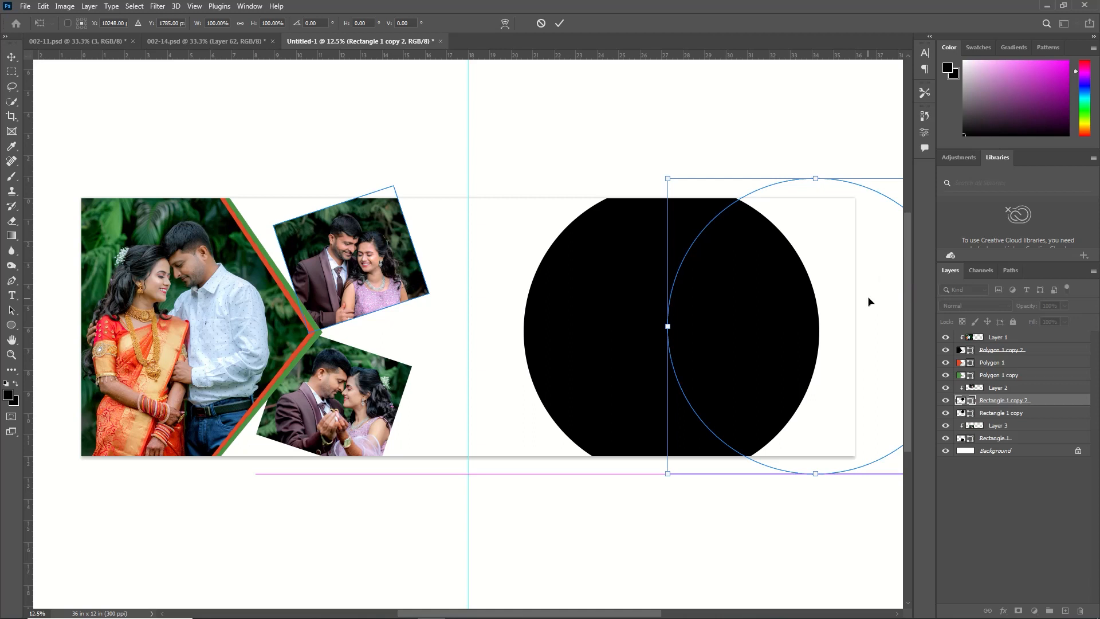
pyautogui.moveTo(649, 174); pyautogui.dragTo(692, 157)
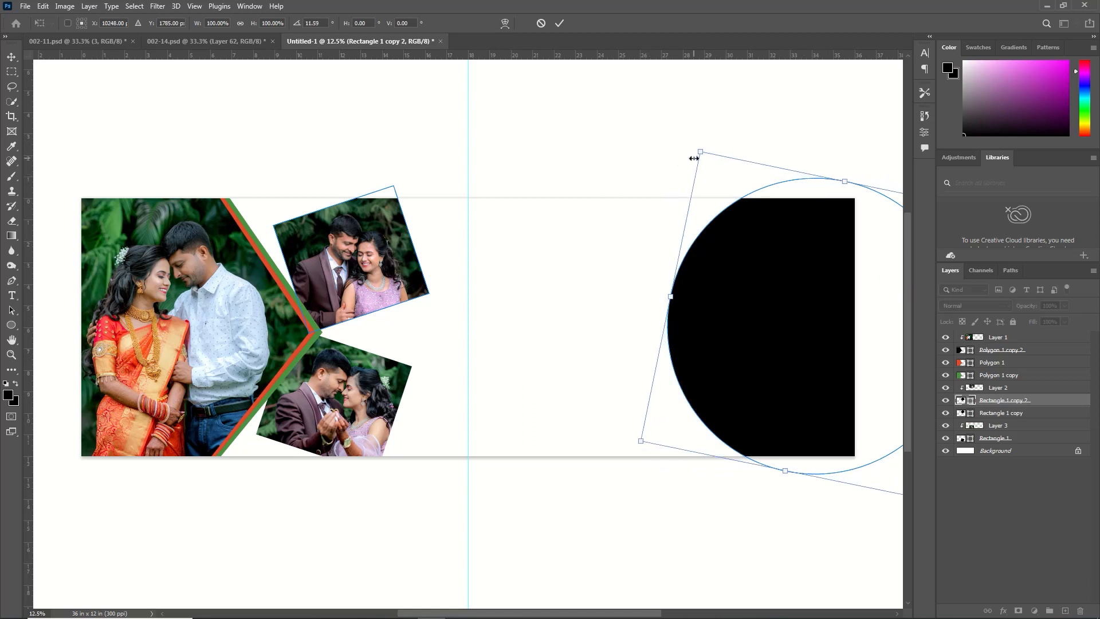
pyautogui.moveTo(750, 243); pyautogui.dragTo(763, 260)
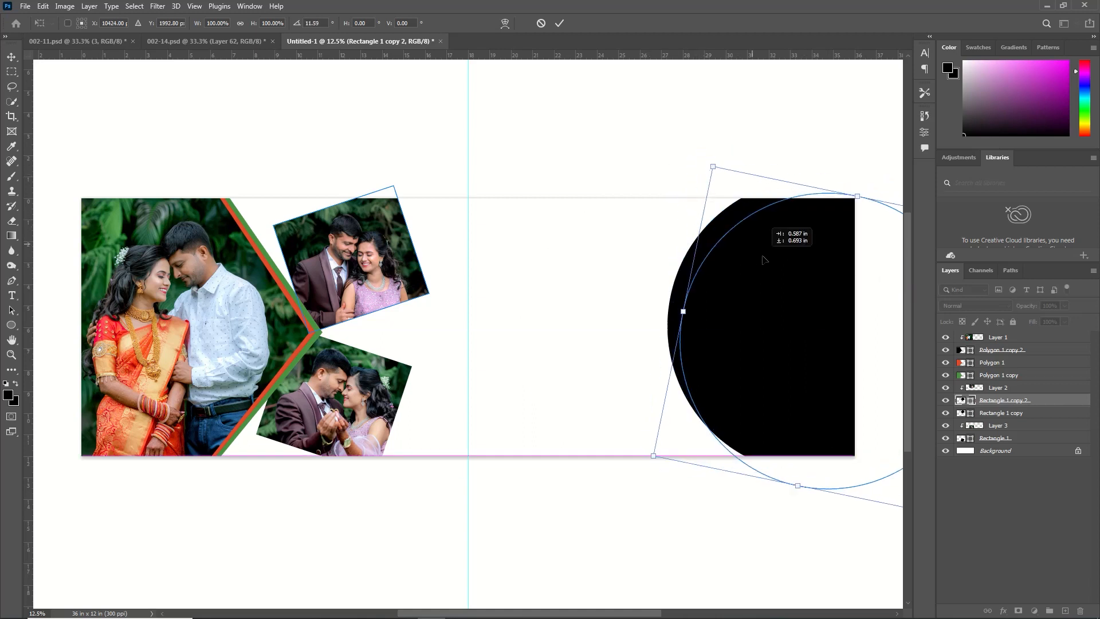
pyautogui.moveTo(762, 257); pyautogui.dragTo(759, 259)
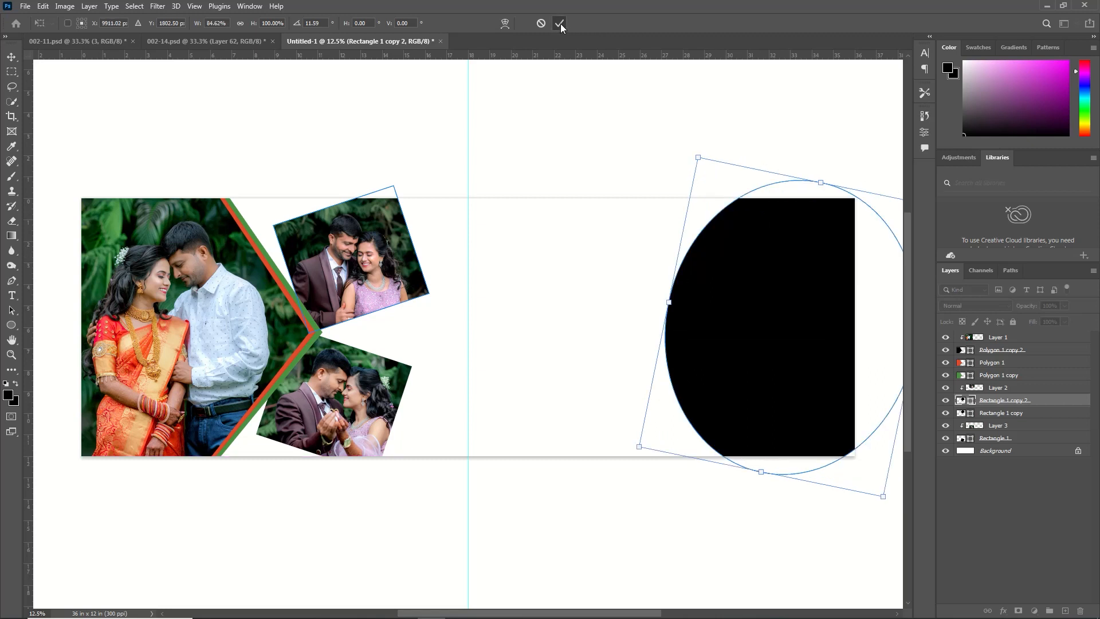
pyautogui.click(560, 23)
# Bring the photo numbered 18021652 into the album page, closing its source file without saving
pyautogui.click(25, 6)
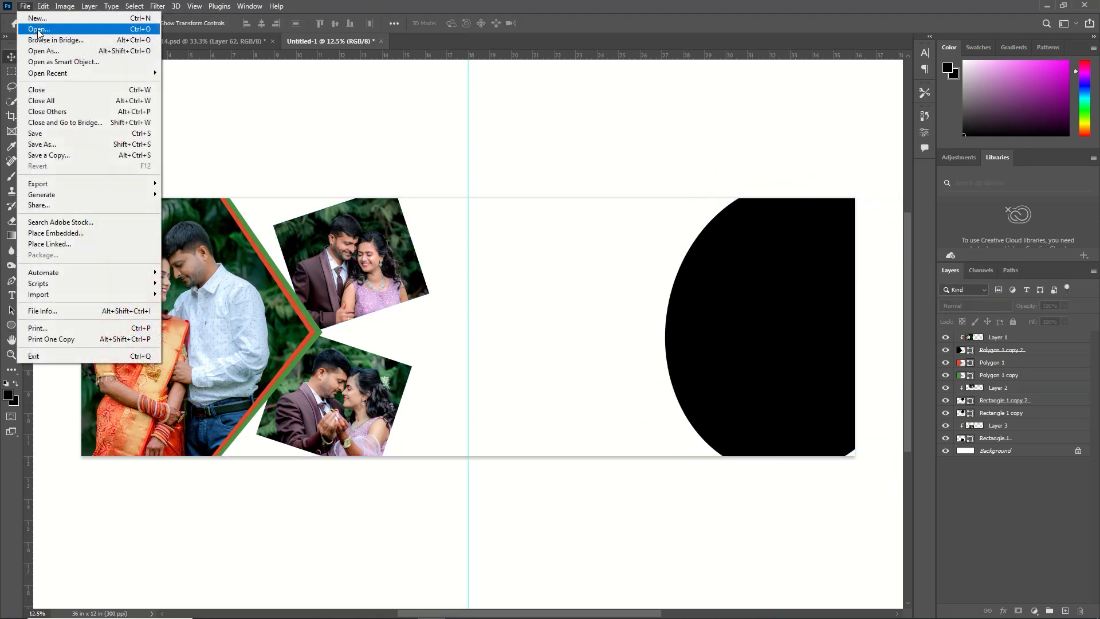
pyautogui.click(38, 30)
pyautogui.click(389, 114)
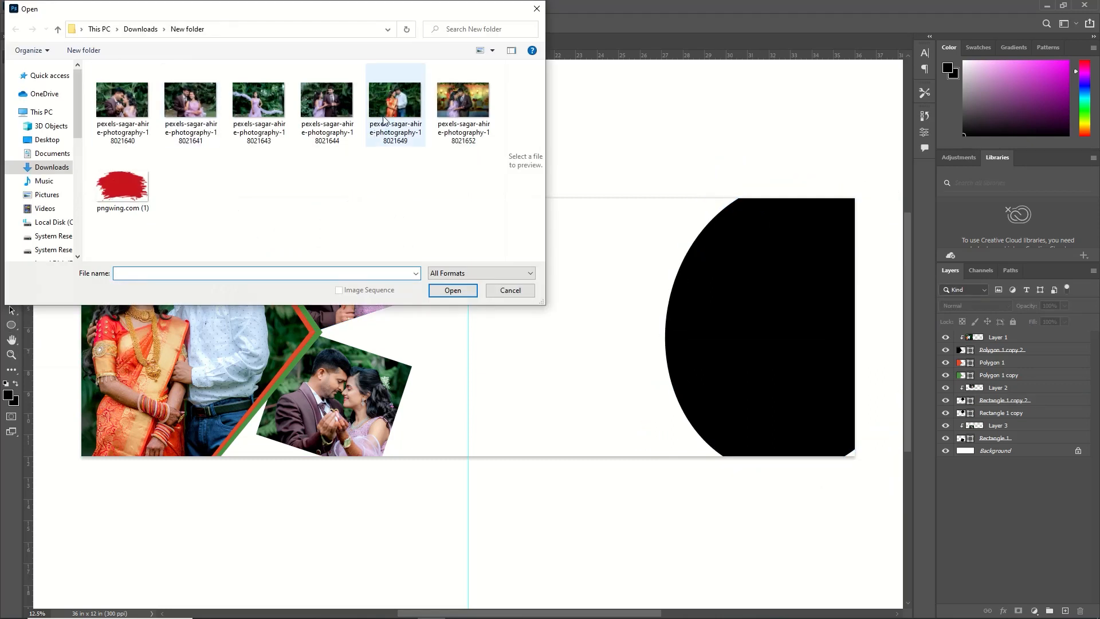
pyautogui.click(464, 100)
pyautogui.click(452, 290)
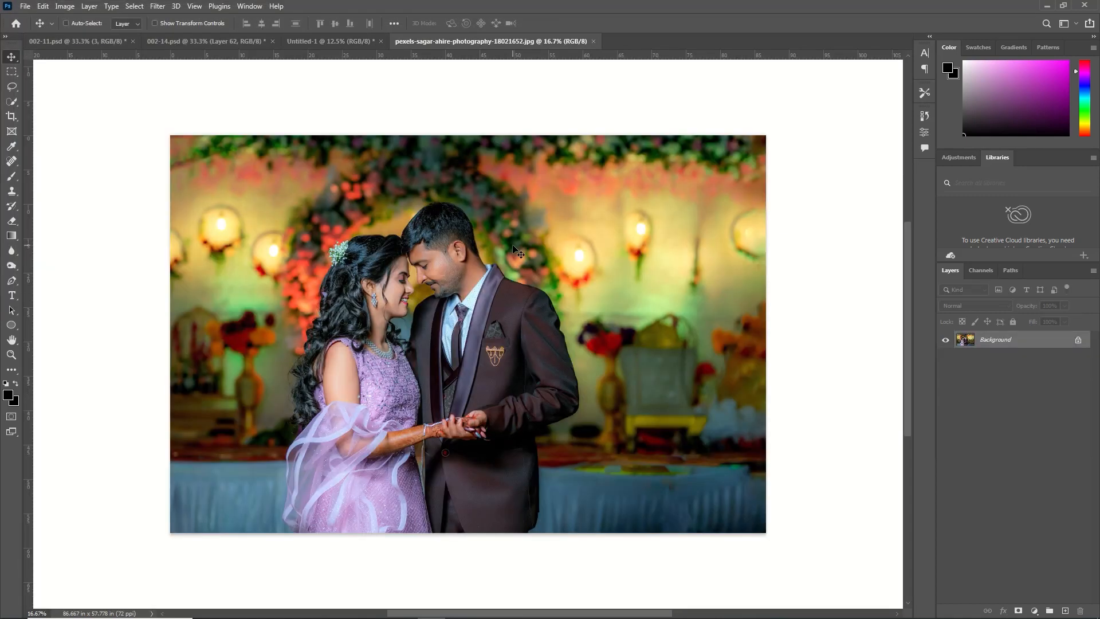
pyautogui.hotkey('alt', 'BackSpace')
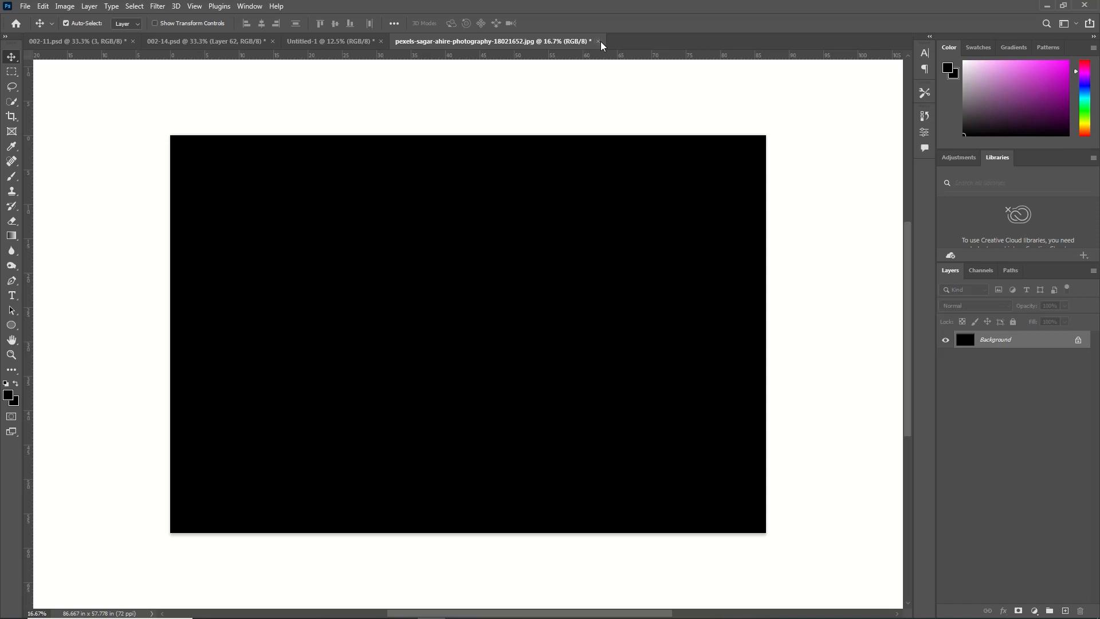
pyautogui.click(598, 42)
pyautogui.click(551, 235)
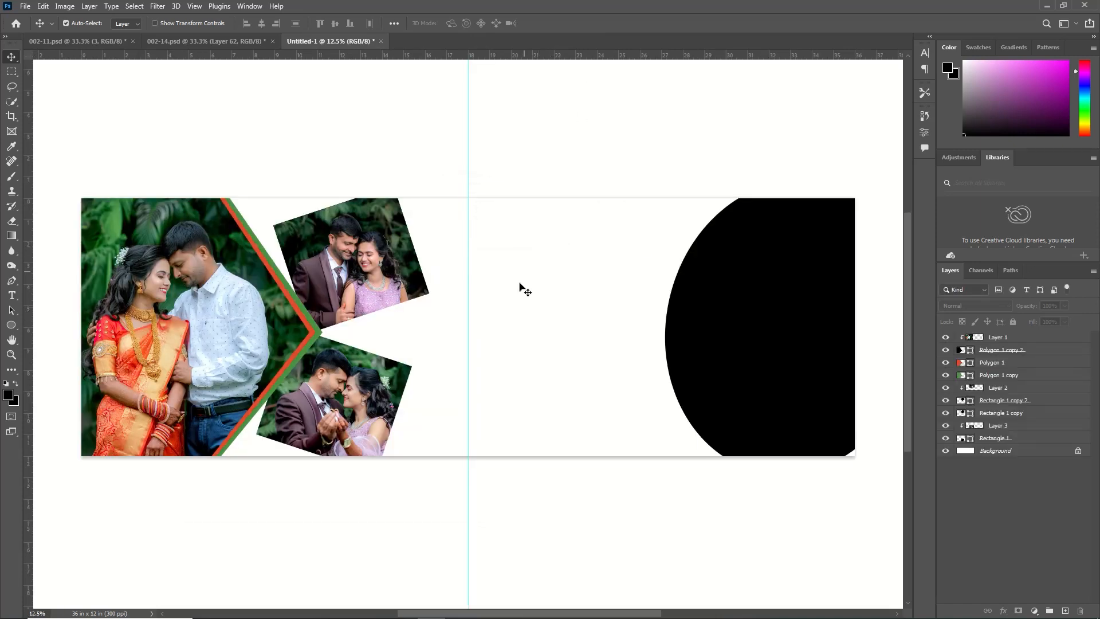
pyautogui.hotkey('ctrl', 'v')
# Move the pasted photo's layer directly above the black ellipse's layer so the photo is clipped to the ellipse
pyautogui.moveTo(535, 337); pyautogui.dragTo(563, 329)
pyautogui.keyDown('ctrl'); pyautogui.click(770, 338); pyautogui.keyUp('ctrl')
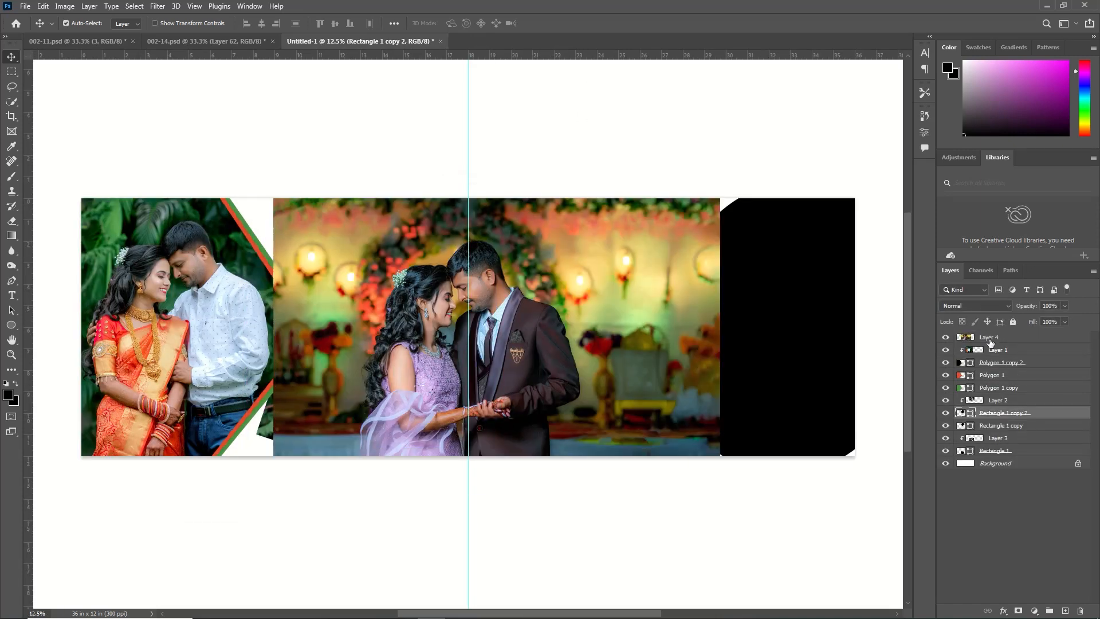
pyautogui.moveTo(989, 339); pyautogui.dragTo(1009, 411)
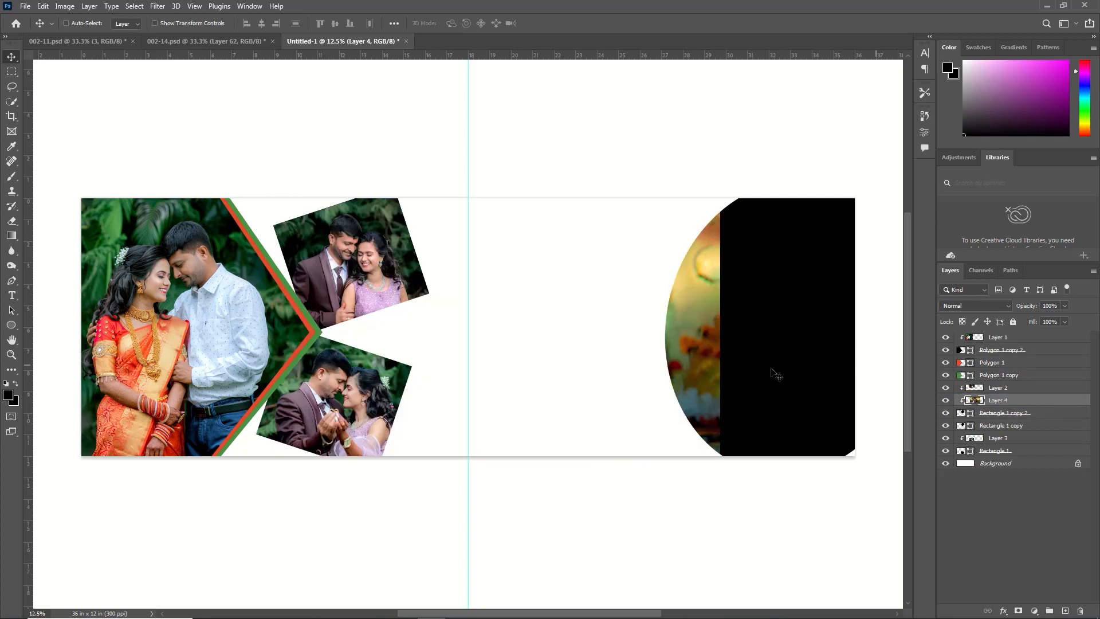
# Move and resize the clipped photo so it fills the ellipse with the couple inside
pyautogui.hotkey('ctrl', 't')
pyautogui.moveTo(607, 342); pyautogui.dragTo(862, 337)
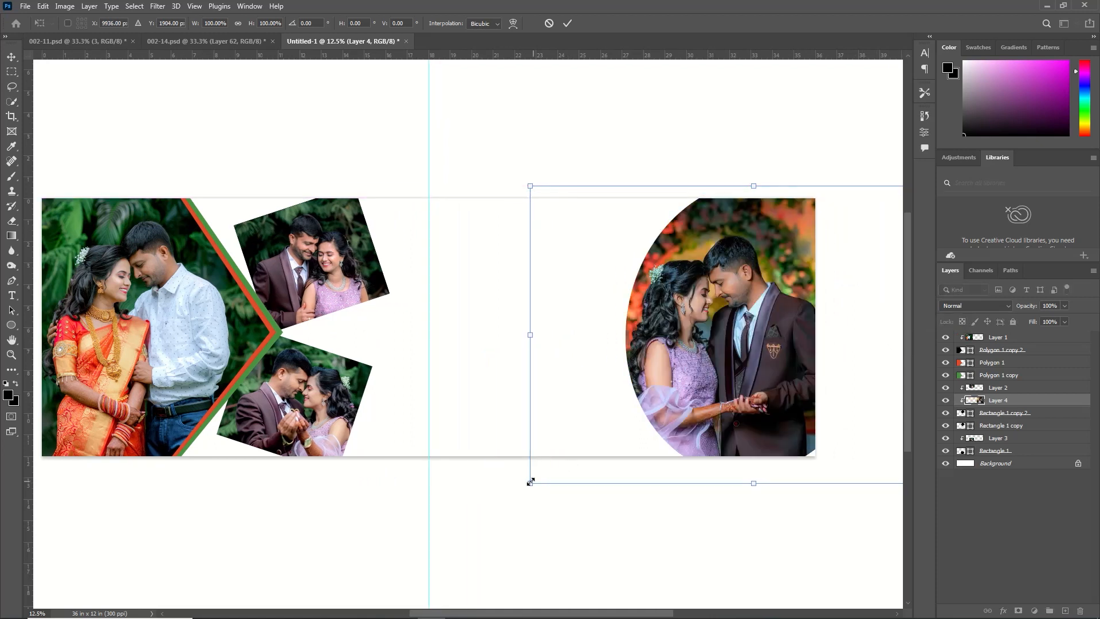
pyautogui.moveTo(530, 481); pyautogui.dragTo(638, 413)
pyautogui.moveTo(817, 331); pyautogui.dragTo(727, 367)
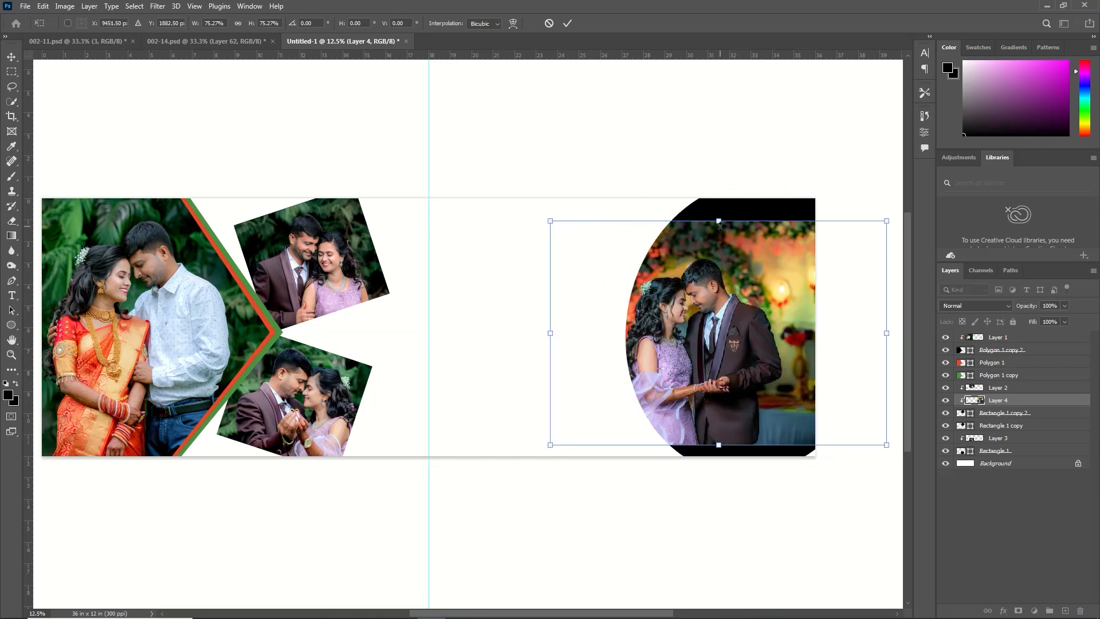
pyautogui.moveTo(718, 221); pyautogui.dragTo(739, 180)
pyautogui.press('Return')
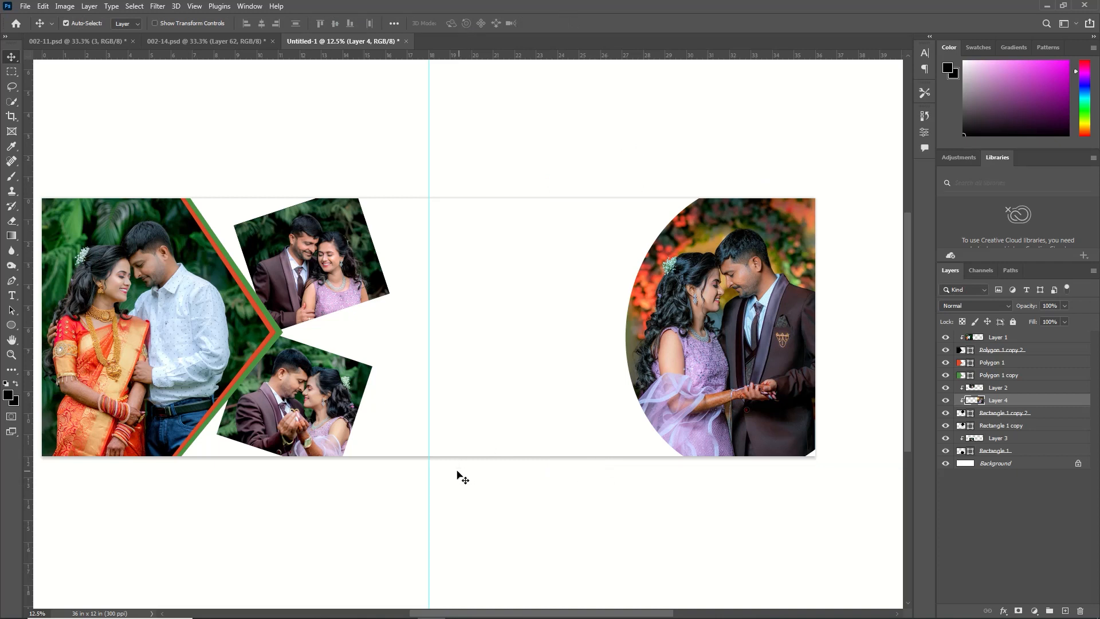
# Draw a black circle about 12.88 in across near the page's centre, on a layer just above the background
pyautogui.click(11, 325)
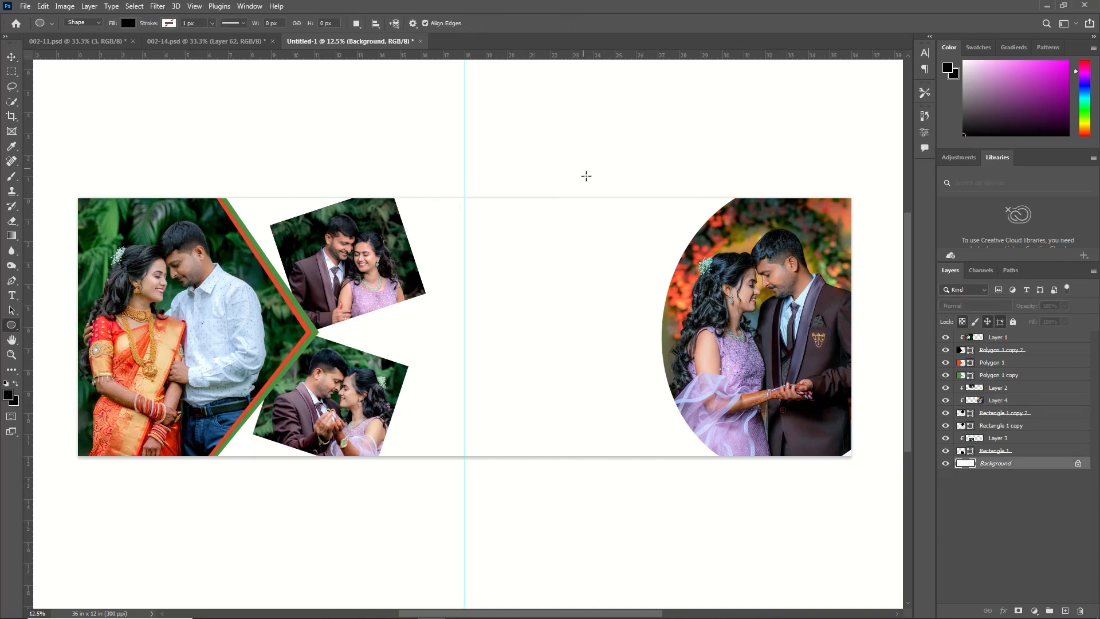
pyautogui.moveTo(596, 172); pyautogui.dragTo(321, 449)
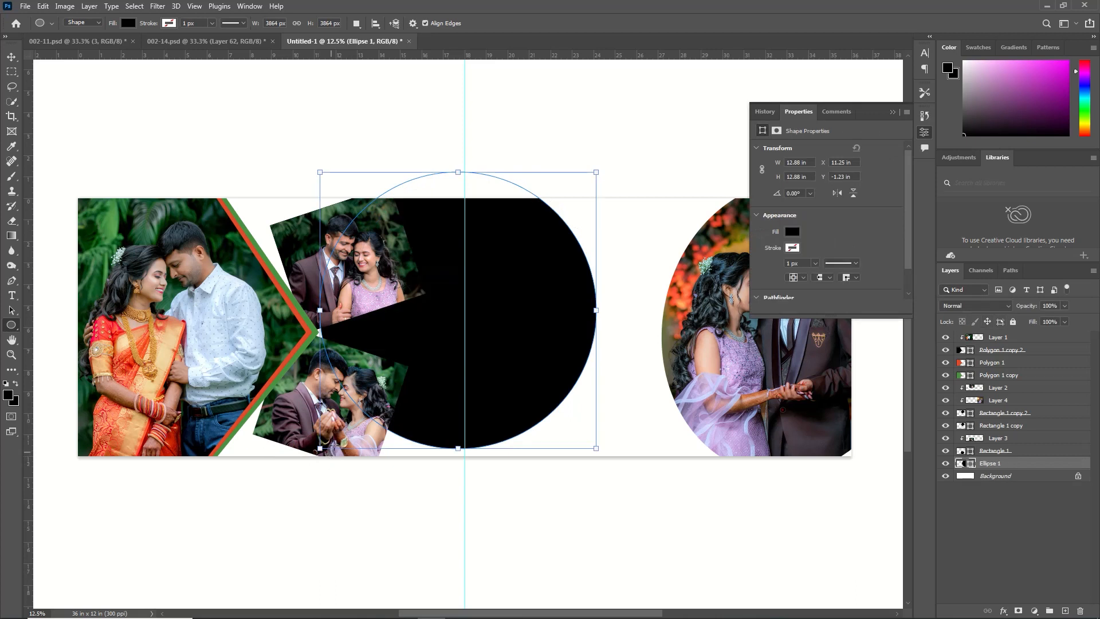
pyautogui.click(892, 111)
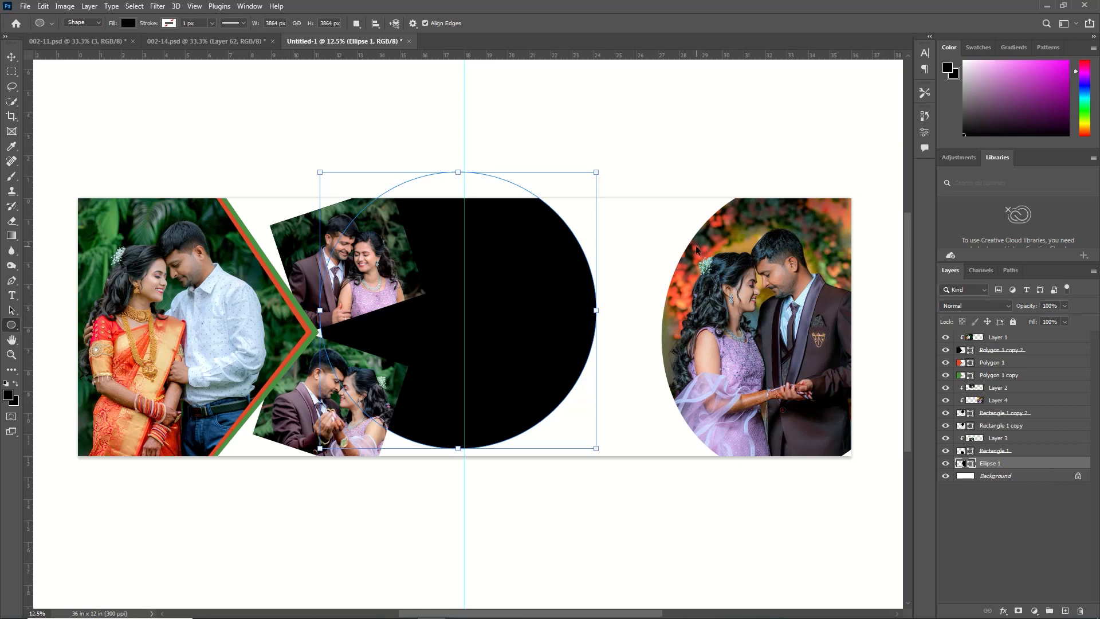
# Move the new circle behind the photo ellipse and enlarge it so a wide black crescent shows beside the couple
pyautogui.hotkey('ctrl', 't')
pyautogui.moveTo(504, 317); pyautogui.dragTo(758, 331)
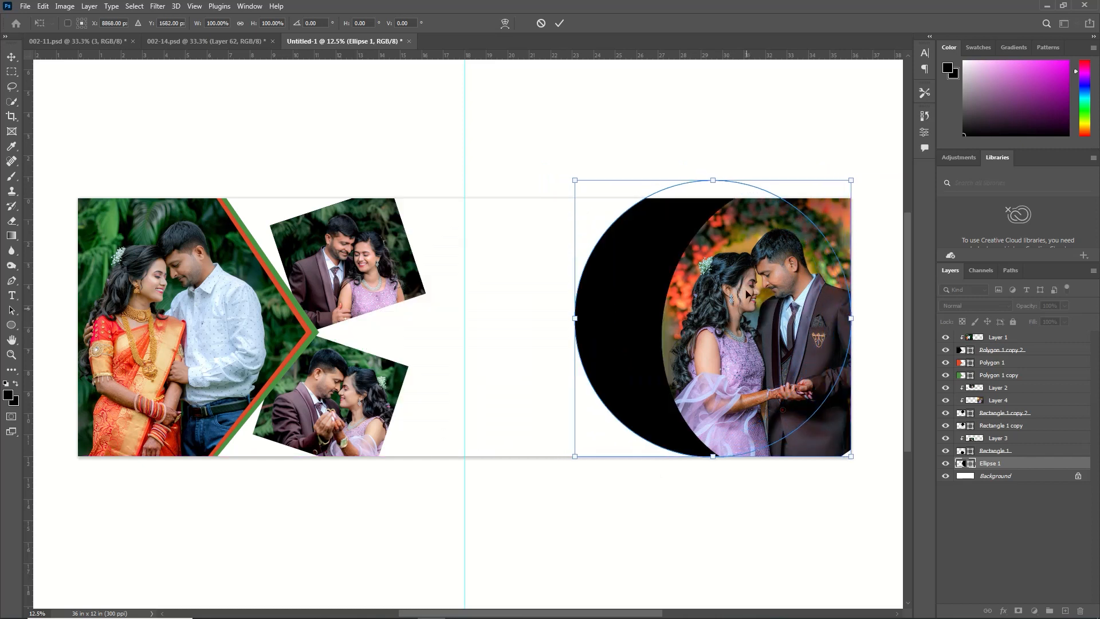
pyautogui.press('Return')
# Copy the photo whose file name ends in 18021643, close it without saving, and paste it onto the album page
pyautogui.click(26, 6)
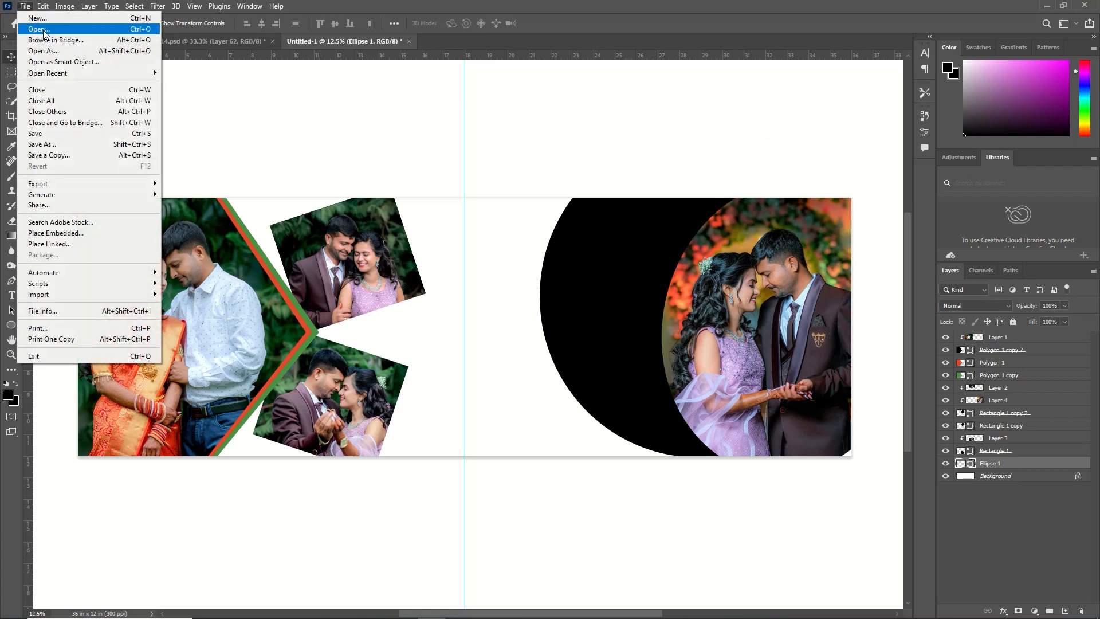
pyautogui.click(40, 30)
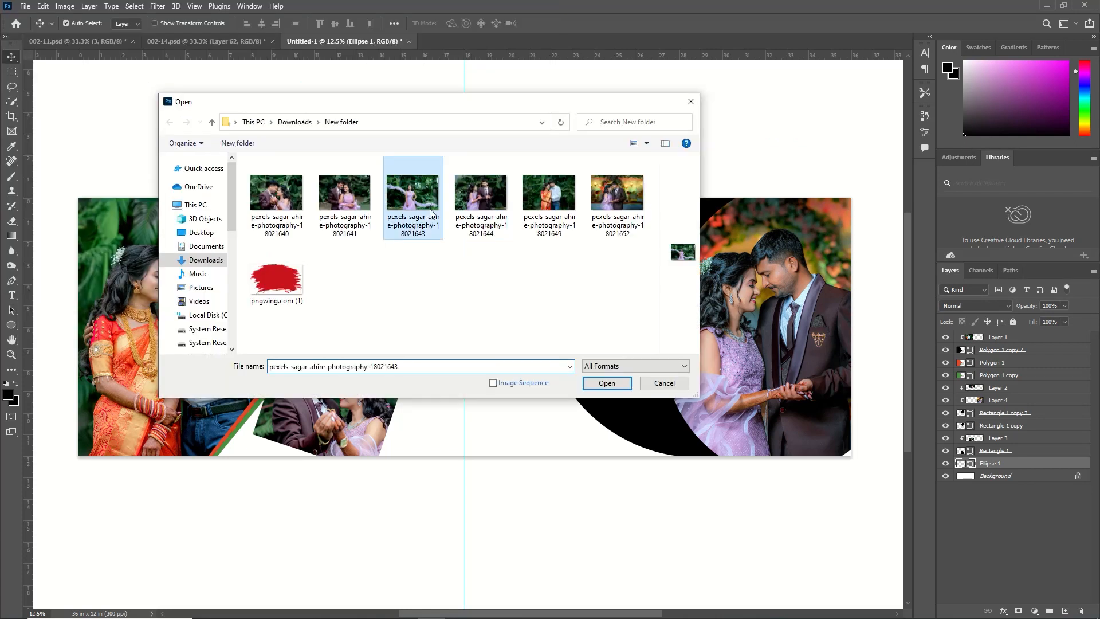
pyautogui.click(602, 377)
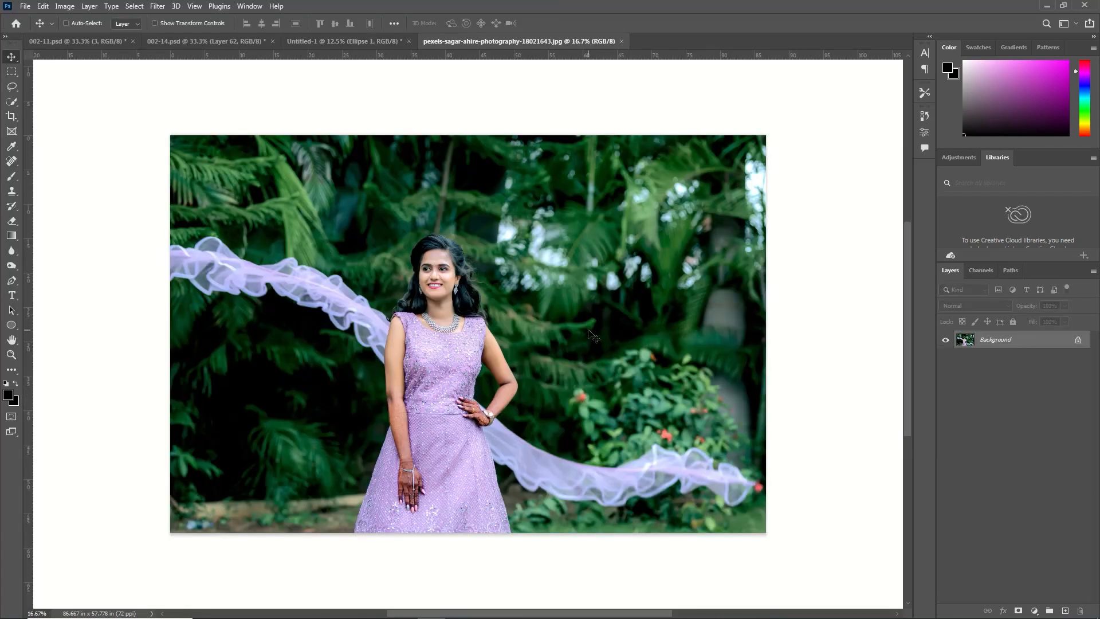
pyautogui.hotkey('alt', 'BackSpace')
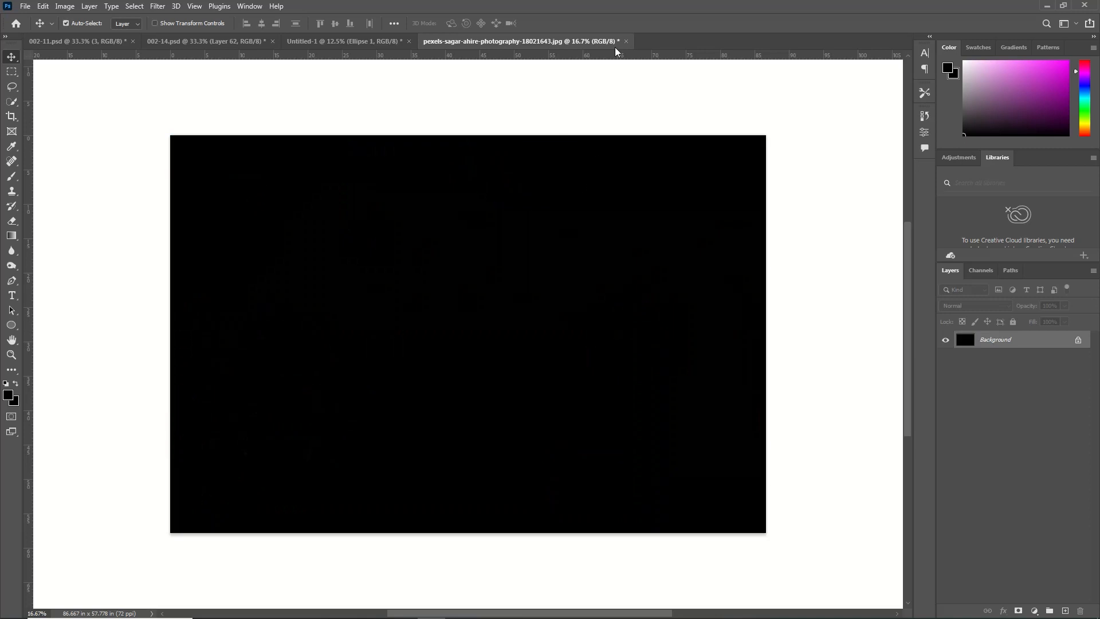
pyautogui.click(625, 42)
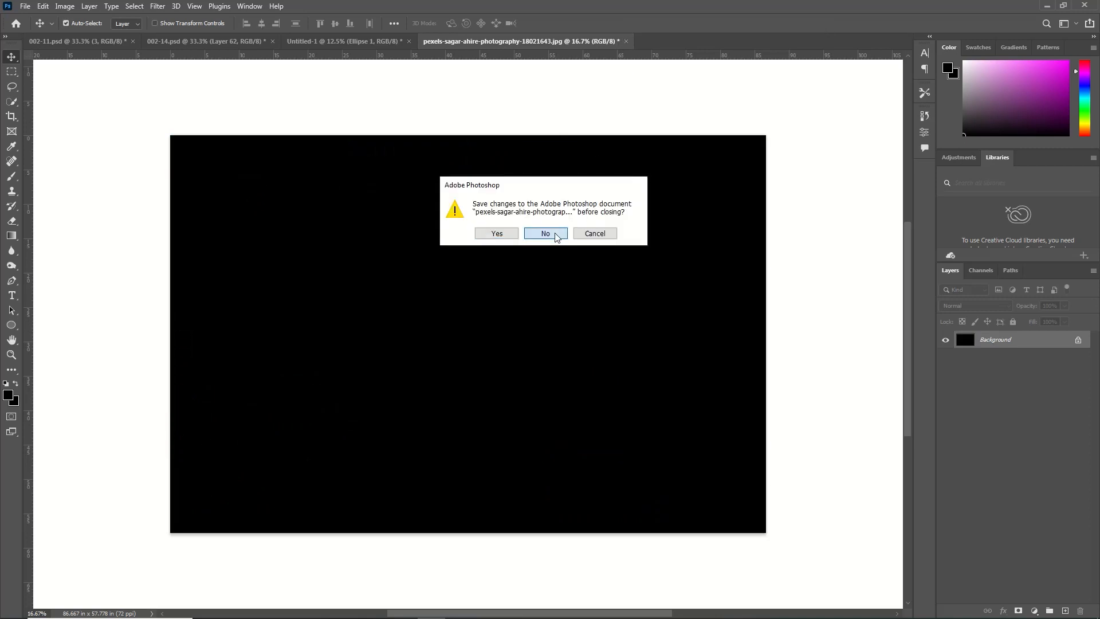
pyautogui.click(556, 235)
pyautogui.press('ctrl')
pyautogui.hotkey('ctrl', 'v')
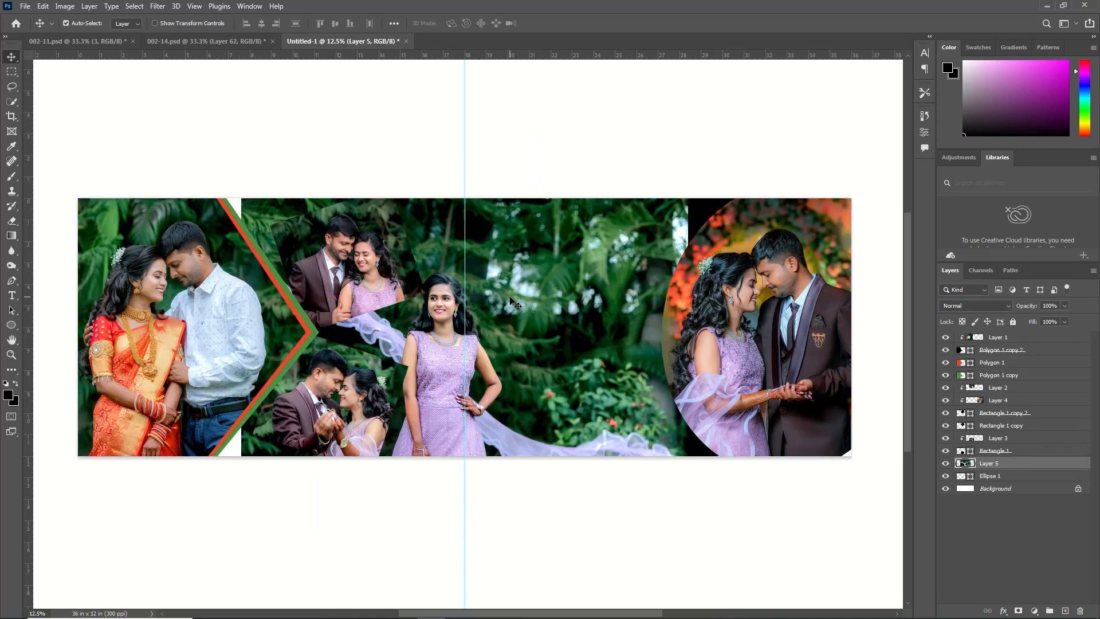
# Scale the pasted photo down to about 90.74% and move it over the black circle behind the couple's ellipse
pyautogui.hotkey('ctrl', 't')
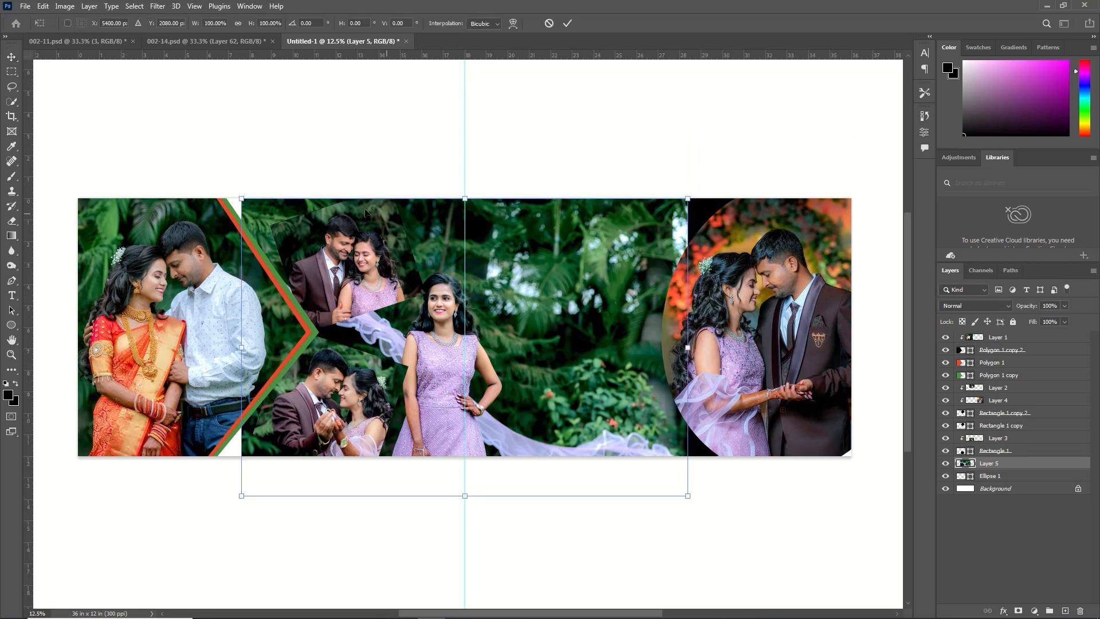
pyautogui.moveTo(248, 208); pyautogui.dragTo(289, 235)
pyautogui.moveTo(543, 341); pyautogui.dragTo(706, 281)
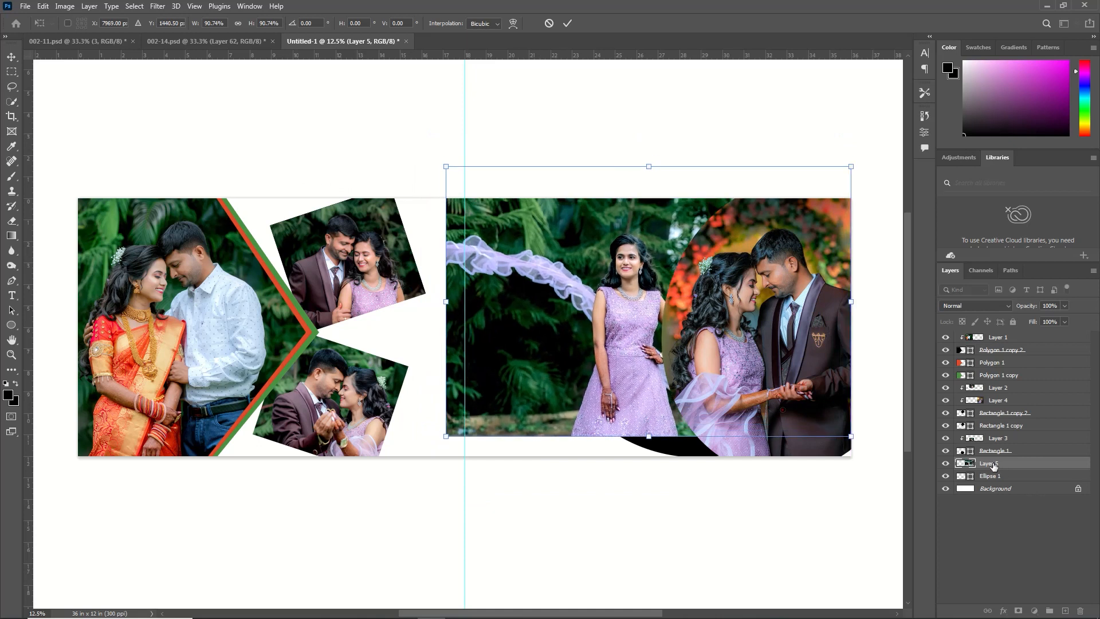
pyautogui.press('Return')
# Clip the photo to the black circle and enlarge it so it fills the crescent with the woman inside
pyautogui.rightClick(1023, 465)
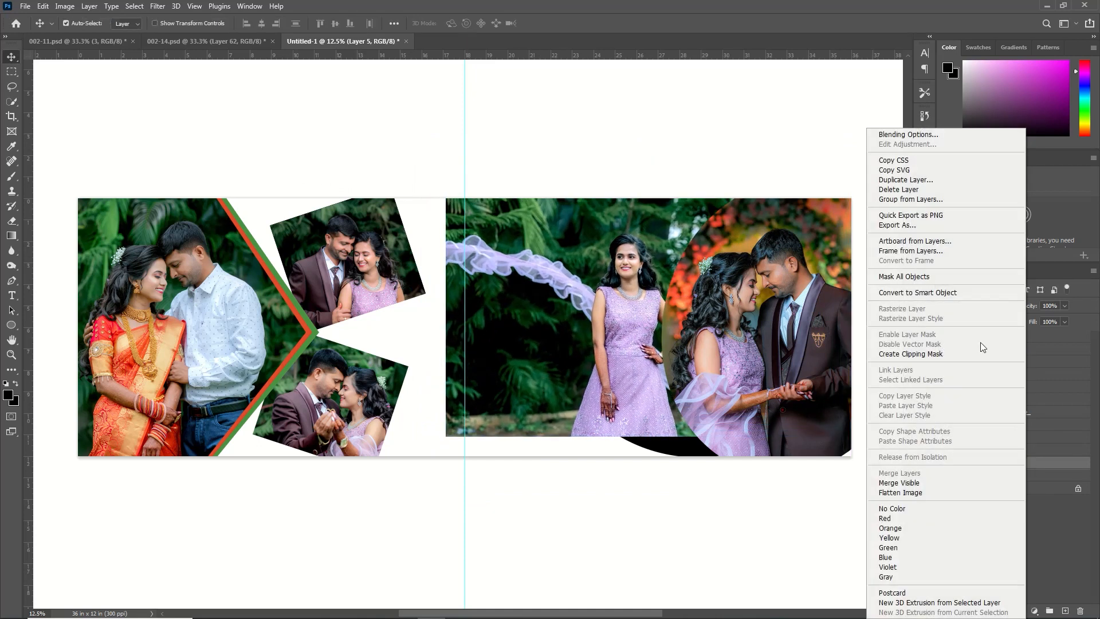
pyautogui.click(945, 354)
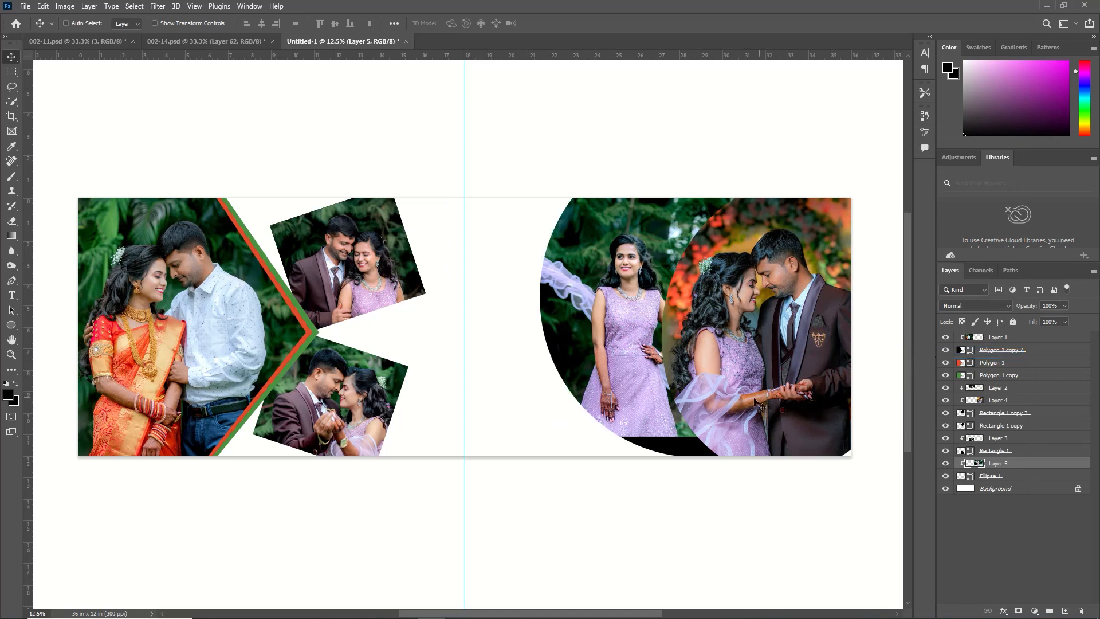
pyautogui.hotkey('ctrl', 't')
pyautogui.moveTo(650, 434); pyautogui.dragTo(650, 467)
pyautogui.click(569, 24)
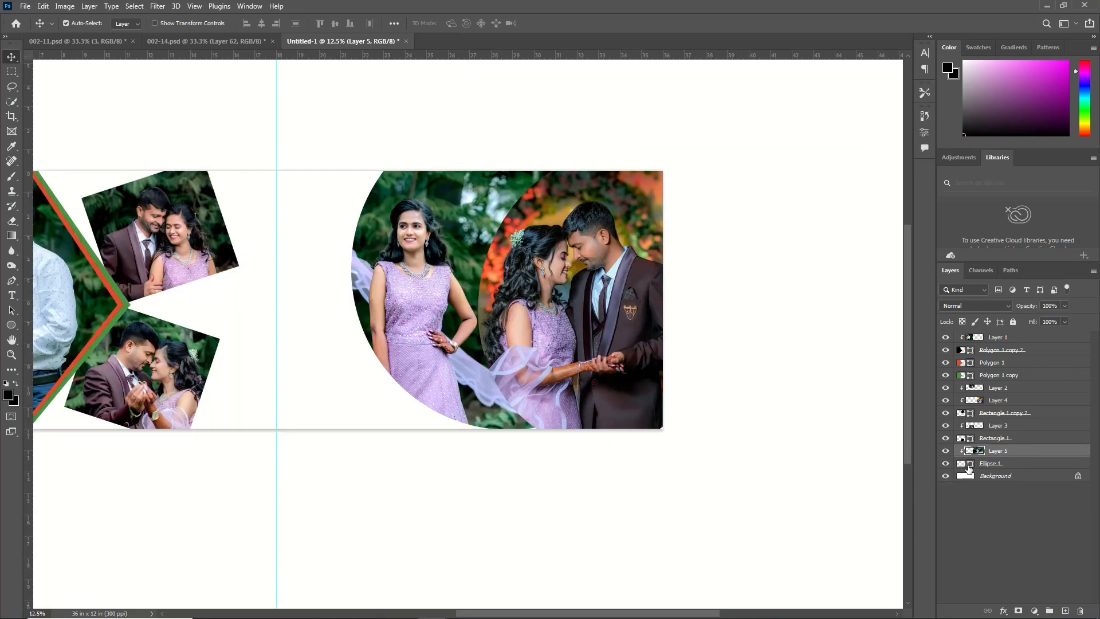
# Duplicate the black circle's layer and recolour the lower circle lavender #af95ce, starting from a colour sampled from the dress
pyautogui.click(978, 467)
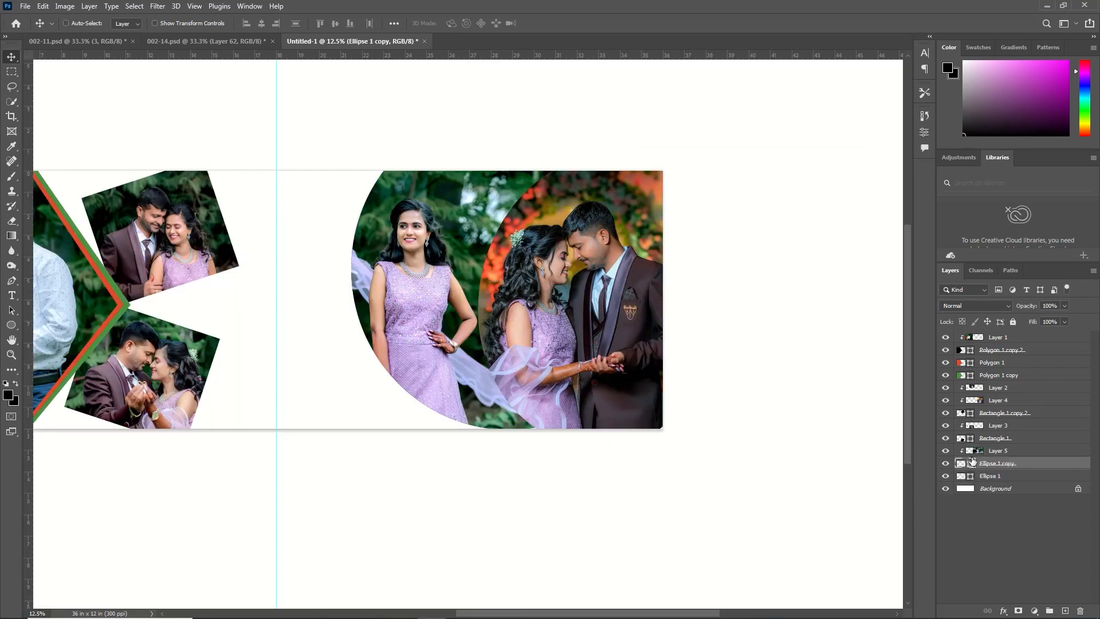
pyautogui.doubleClick(961, 462)
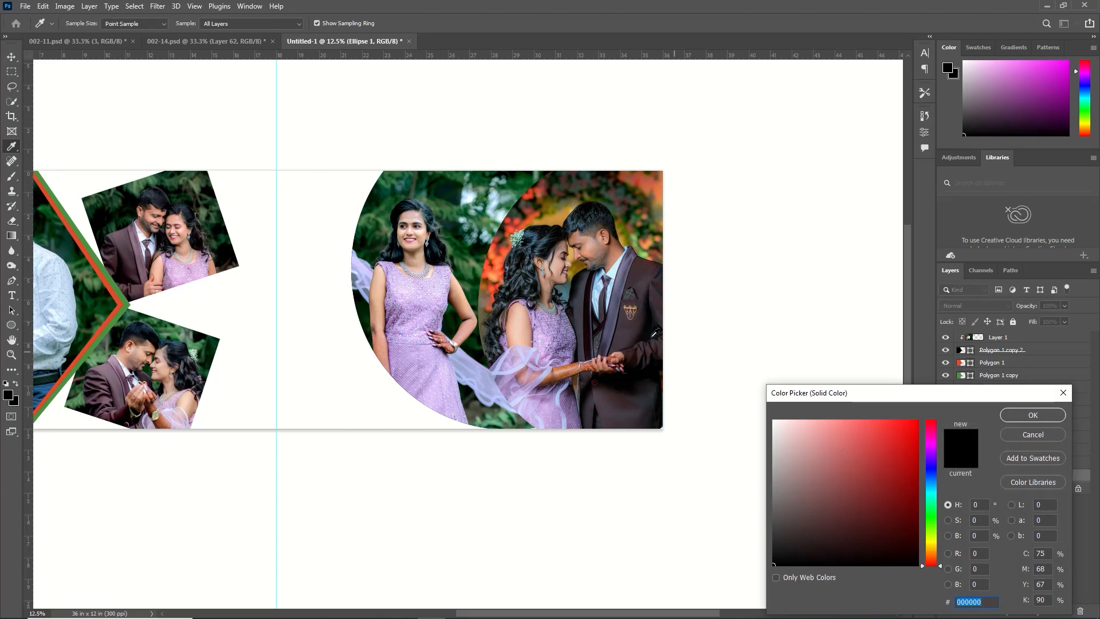
pyautogui.click(421, 327)
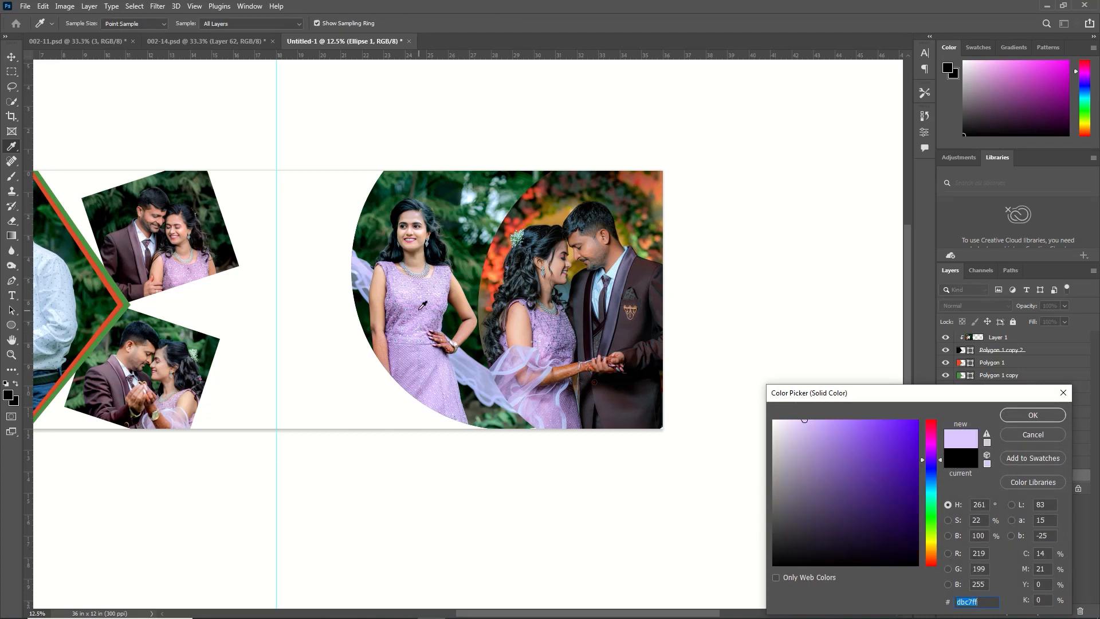
pyautogui.click(419, 309)
pyautogui.click(415, 303)
pyautogui.click(408, 295)
pyautogui.click(397, 281)
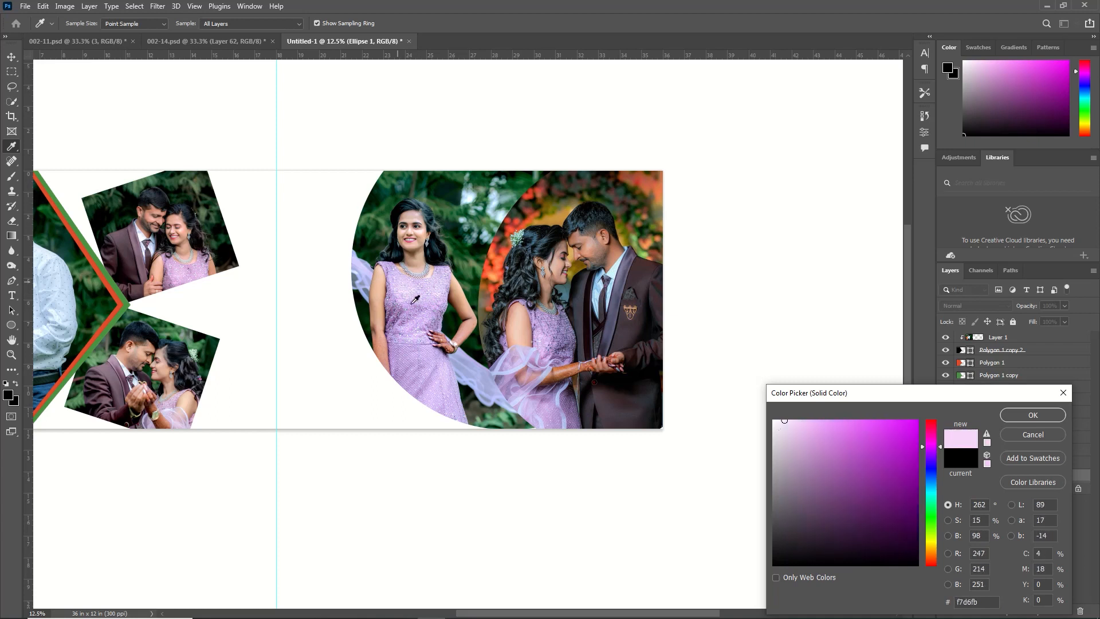
pyautogui.click(418, 308)
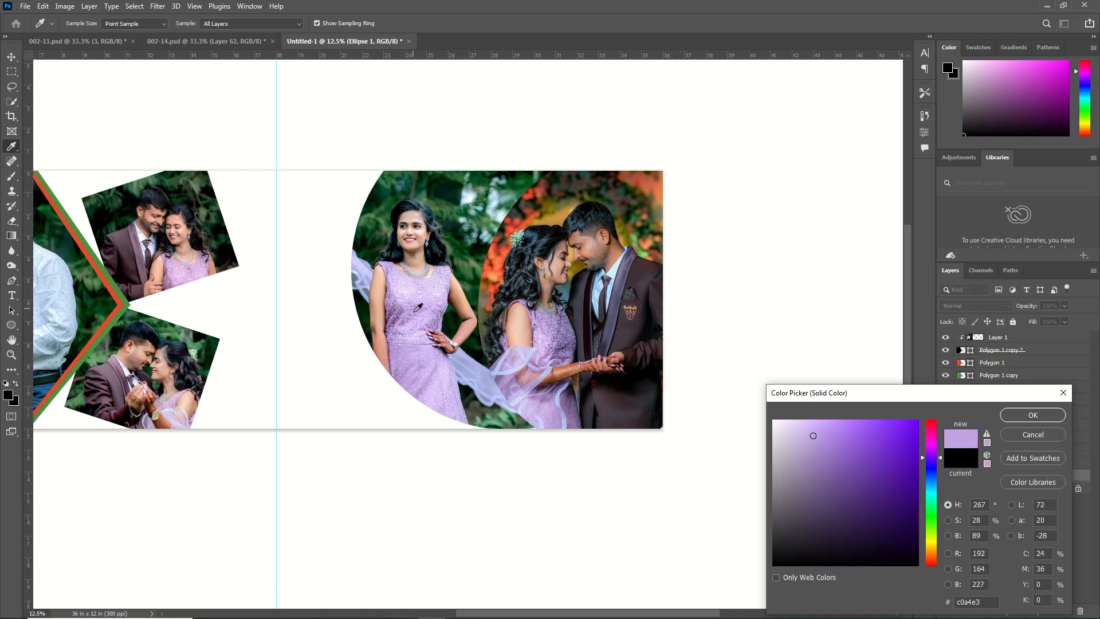
pyautogui.moveTo(821, 436); pyautogui.dragTo(811, 448)
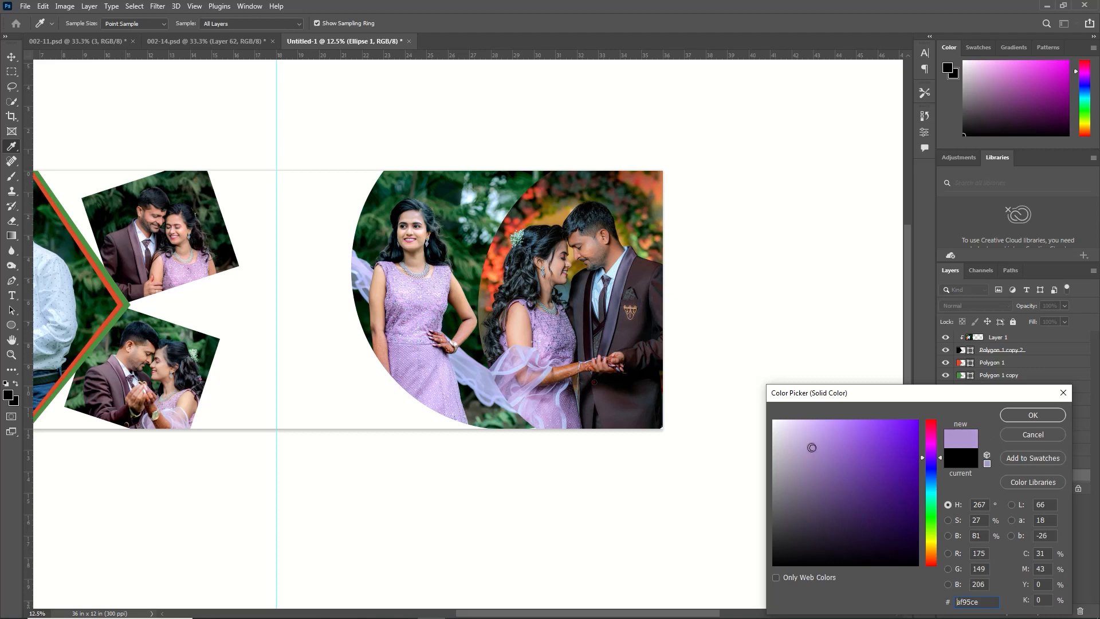
pyautogui.click(1032, 415)
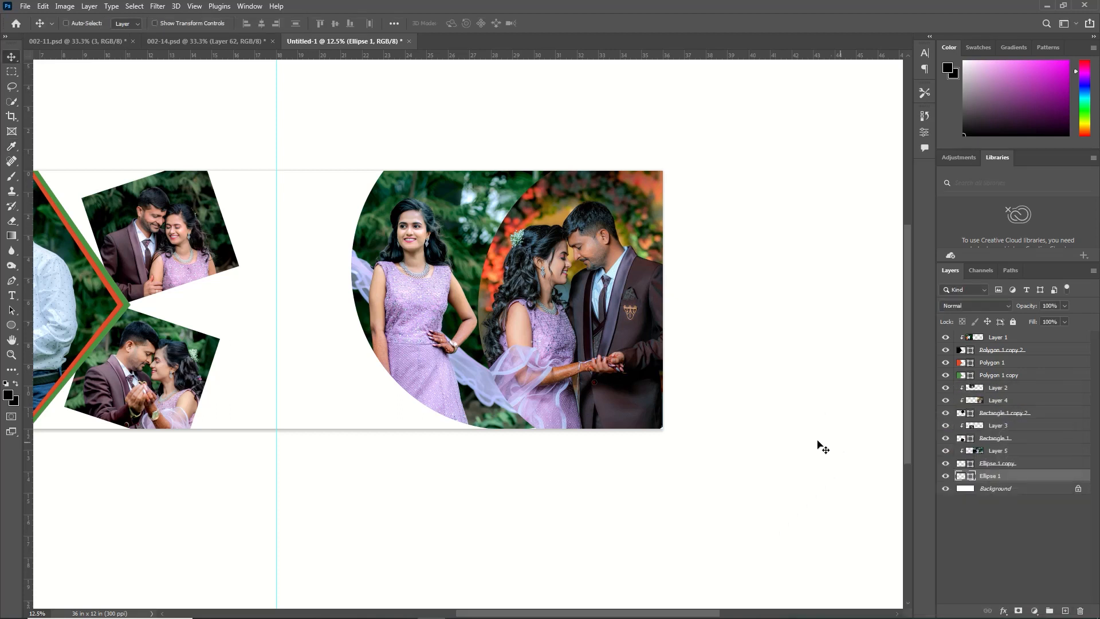
# Widen the lavender circle outward to about 101.63% so it forms a thin curved border beside the photo
pyautogui.hotkey('ctrl', 't')
pyautogui.moveTo(353, 270); pyautogui.dragTo(343, 270)
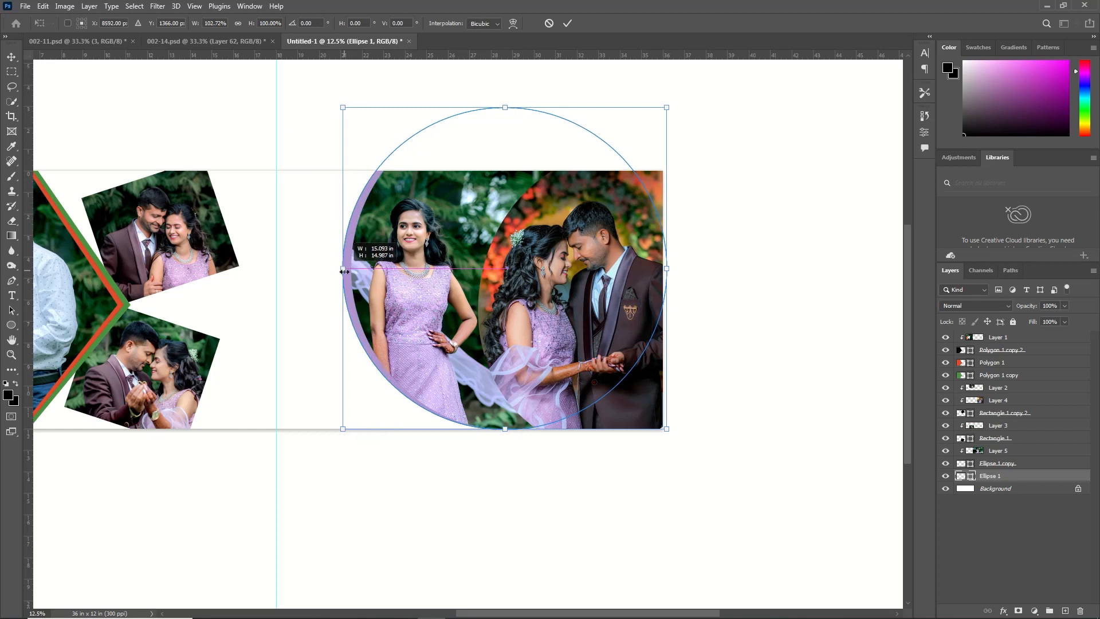
pyautogui.moveTo(344, 271); pyautogui.dragTo(348, 270)
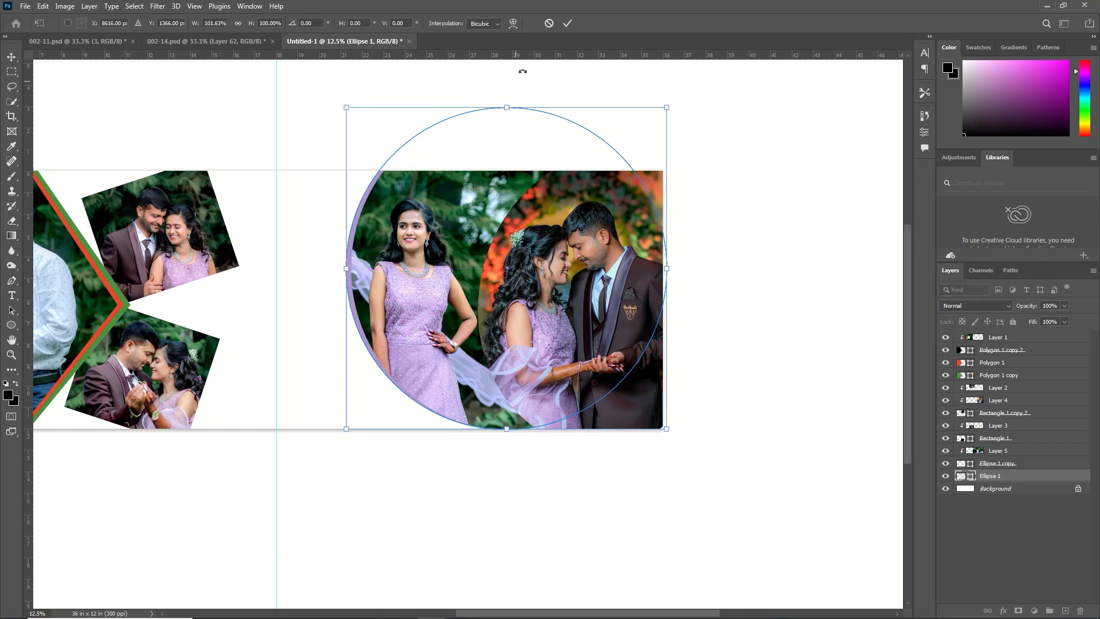
pyautogui.click(567, 24)
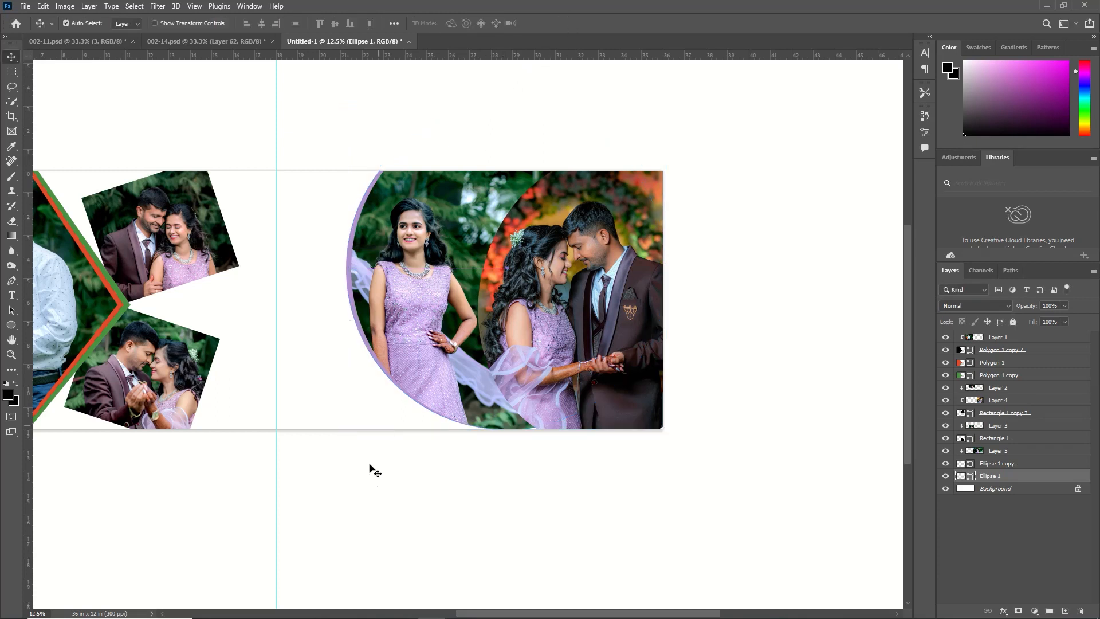
# Edit the Gradient tool's gradient and set its first colour stop to lavender #b49ecc, sampled from the dress
pyautogui.hotkey('ctrl', '0')
pyautogui.click(14, 235)
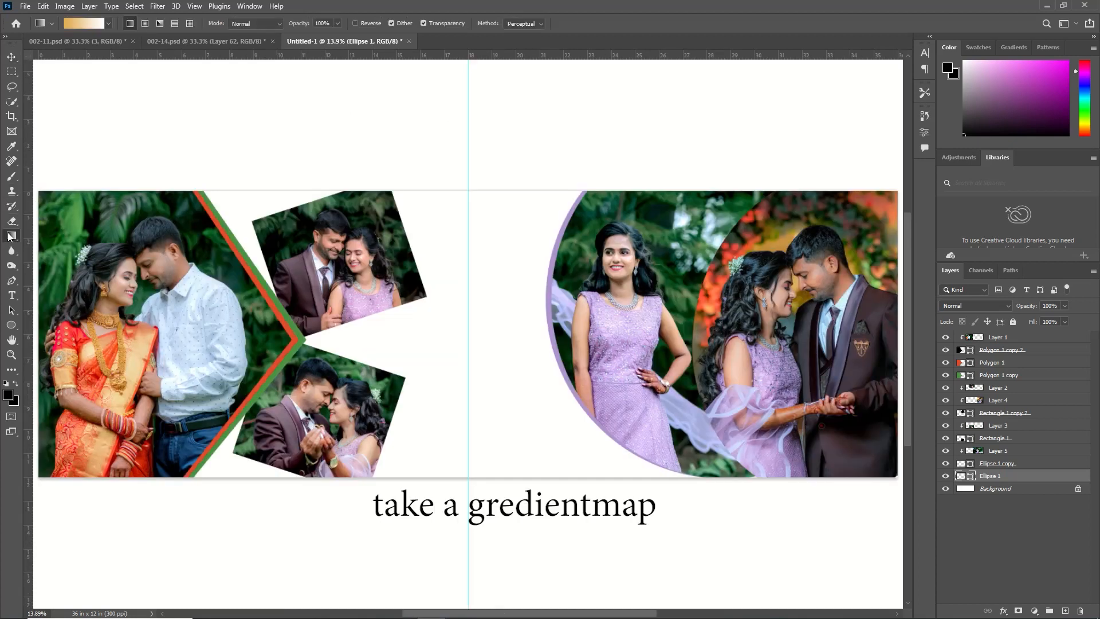
pyautogui.click(94, 23)
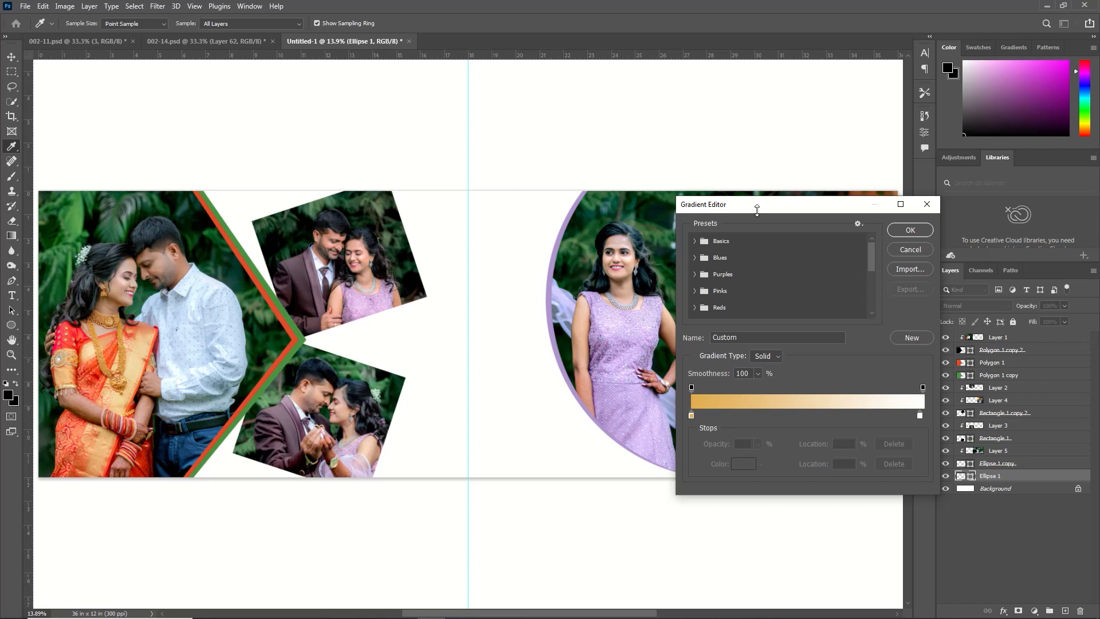
pyautogui.moveTo(758, 209); pyautogui.dragTo(259, 252)
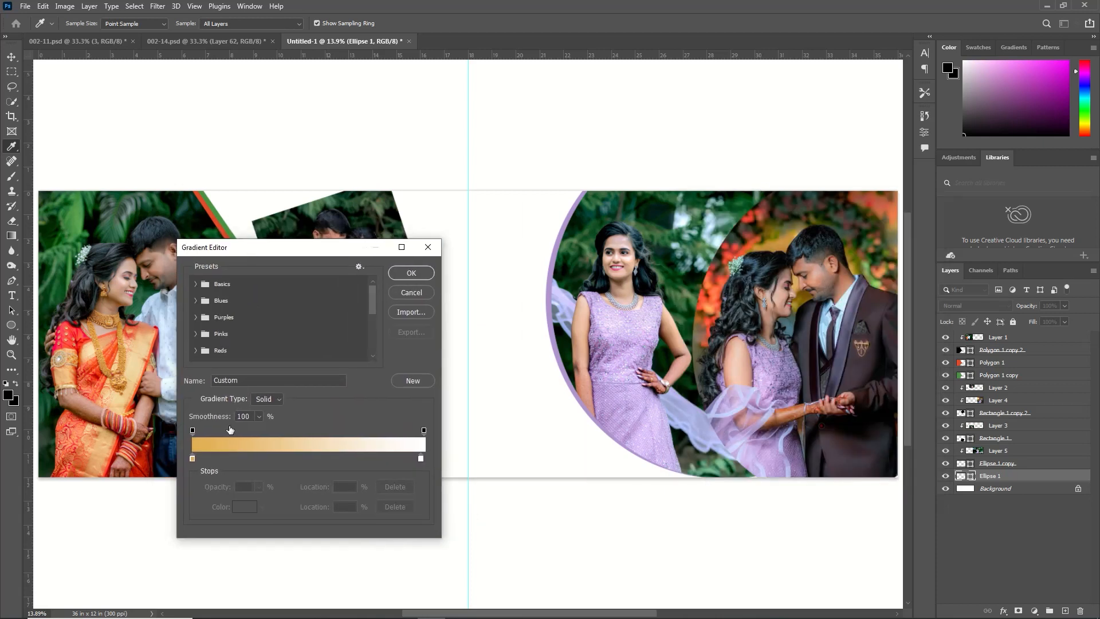
pyautogui.click(193, 459)
pyautogui.doubleClick(193, 458)
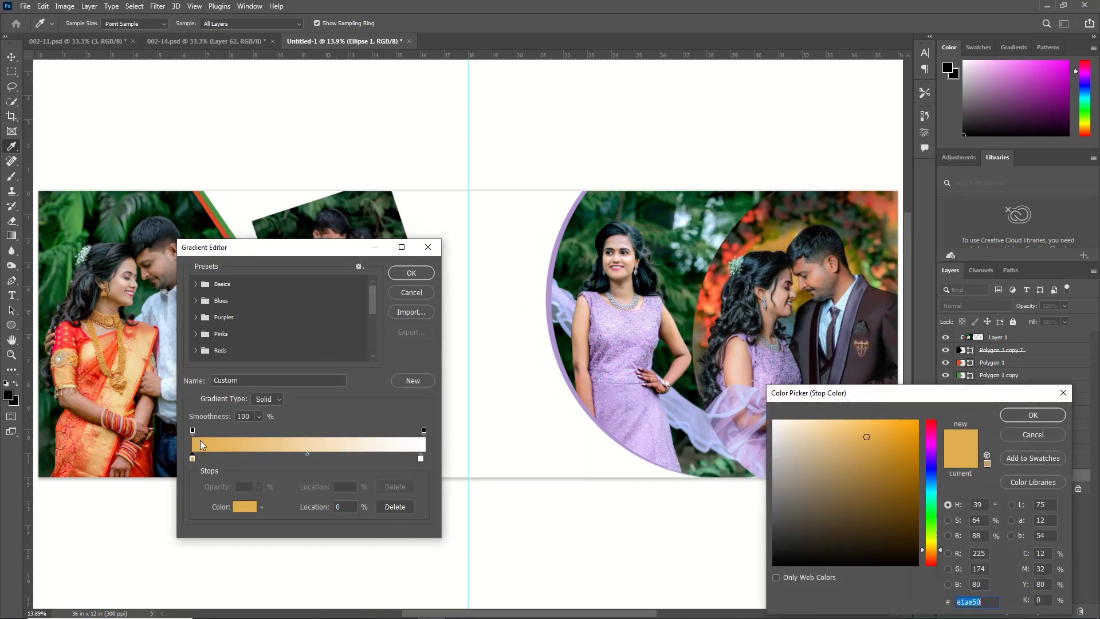
pyautogui.click(622, 344)
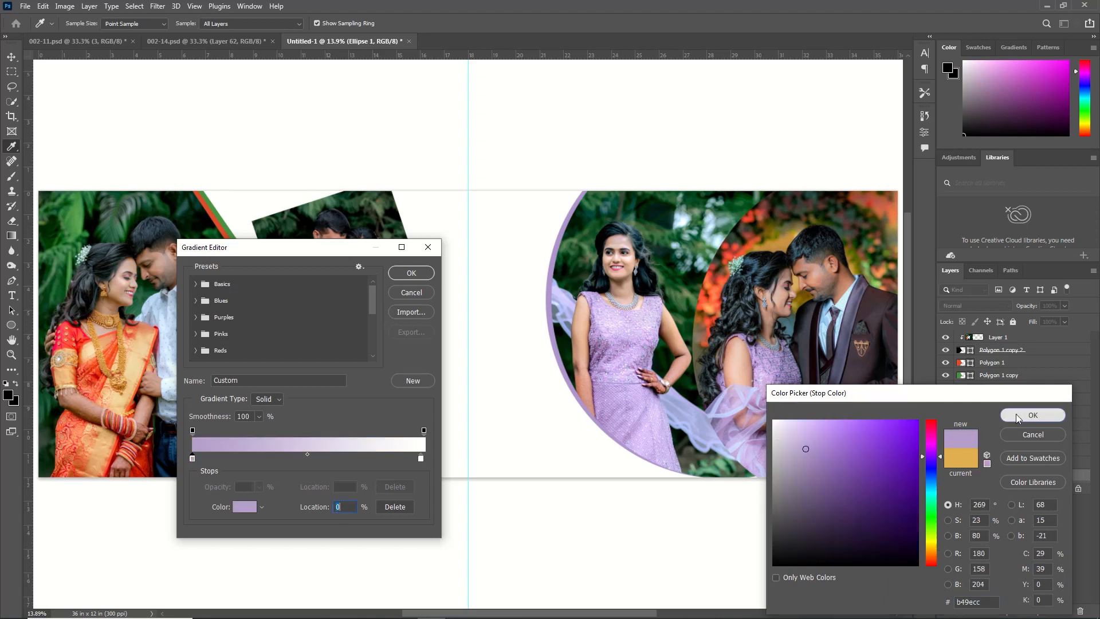
pyautogui.press('Return')
# Set the gradient's end stop to a bluish lavender sampled from the dress and accept the gradient
pyautogui.click(421, 458)
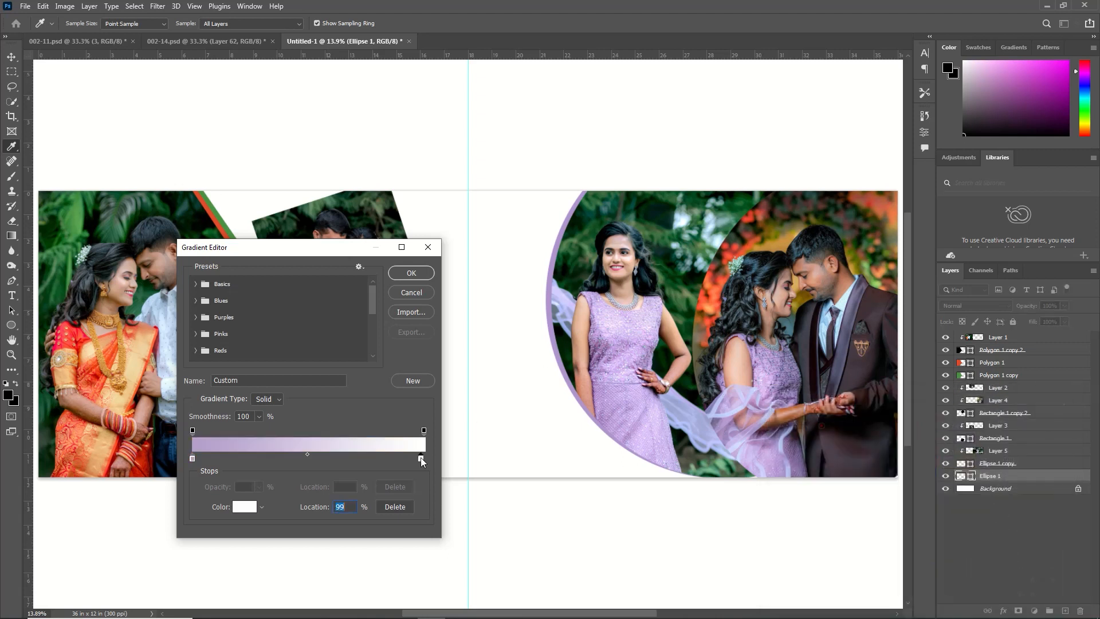
pyautogui.doubleClick(420, 459)
pyautogui.click(610, 401)
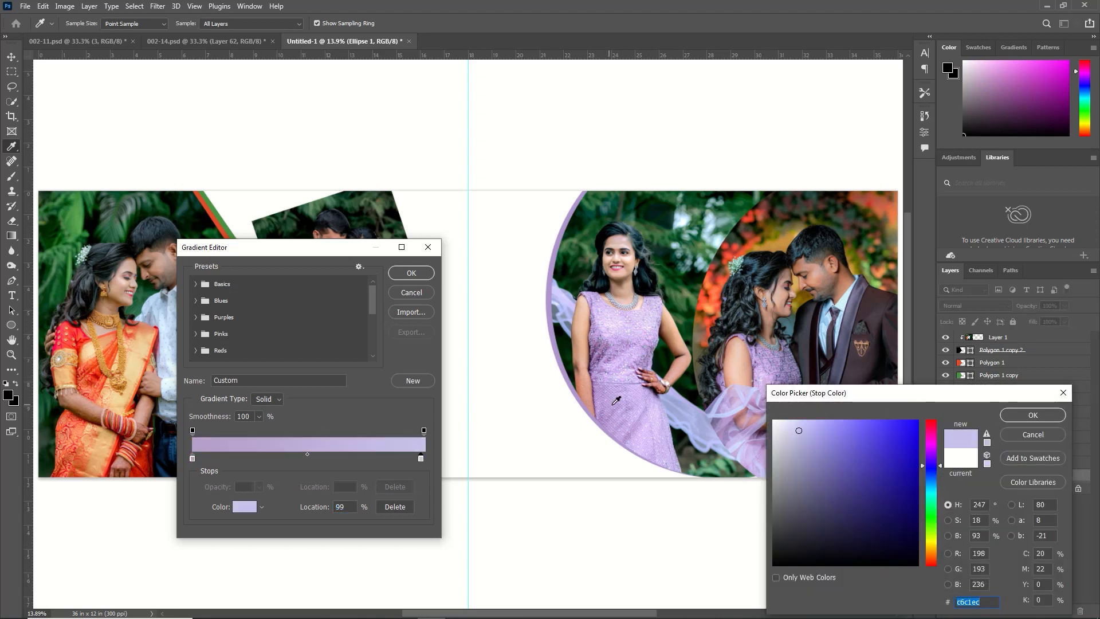
pyautogui.click(616, 401)
pyautogui.click(1033, 415)
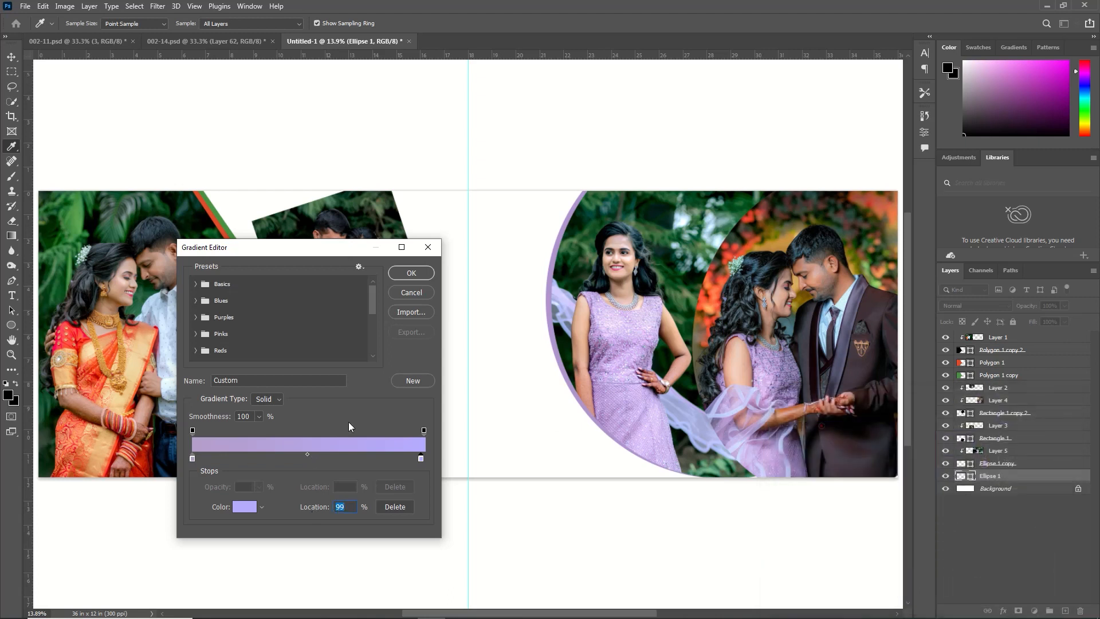
pyautogui.click(412, 273)
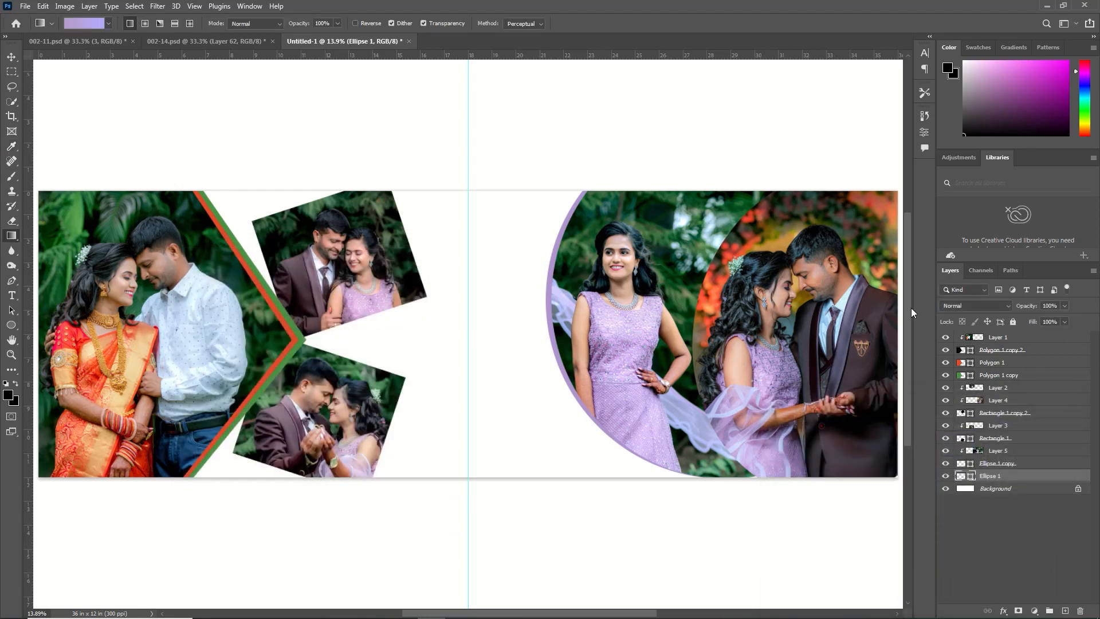
# Add a new layer directly above the background and fill it with the lavender gradient running horizontally from right to left
pyautogui.click(1065, 611)
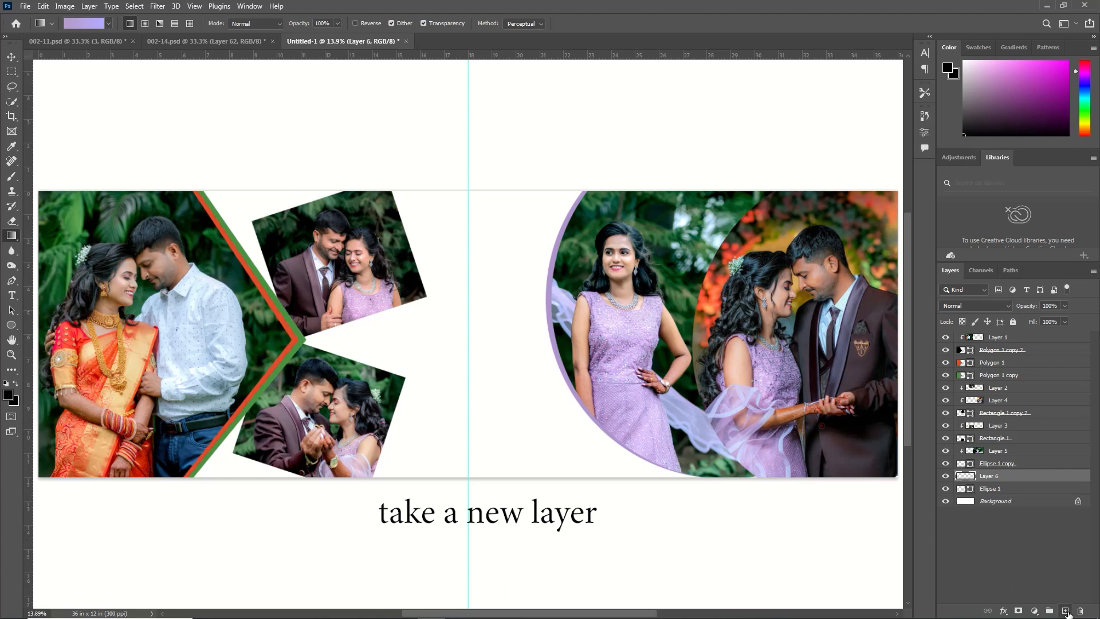
pyautogui.moveTo(993, 478); pyautogui.dragTo(992, 493)
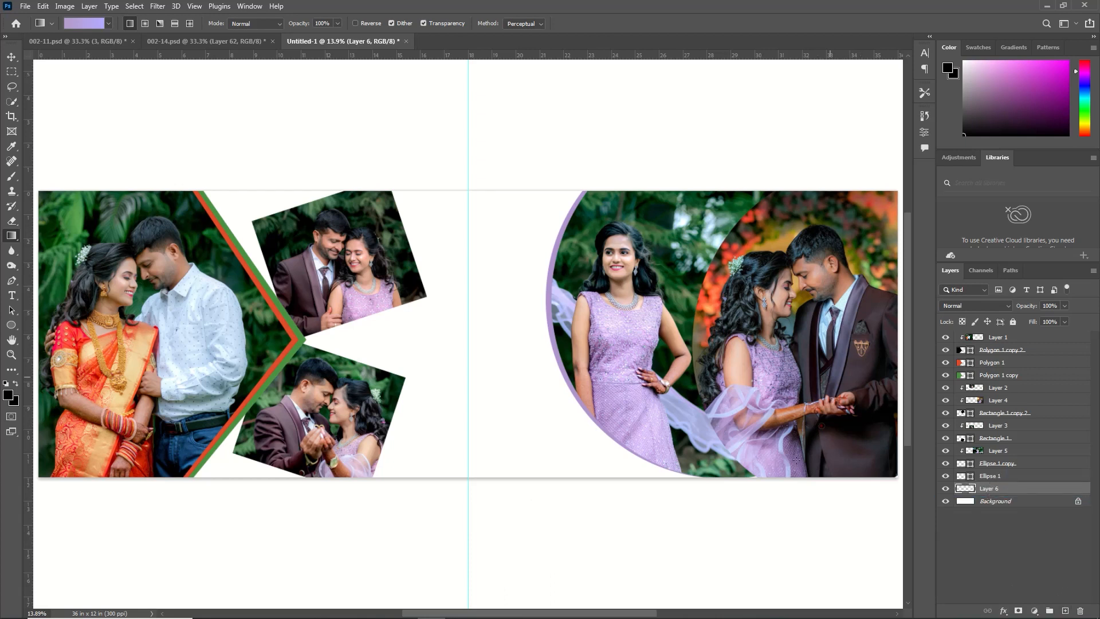
pyautogui.hotkey('ctrl', '-')
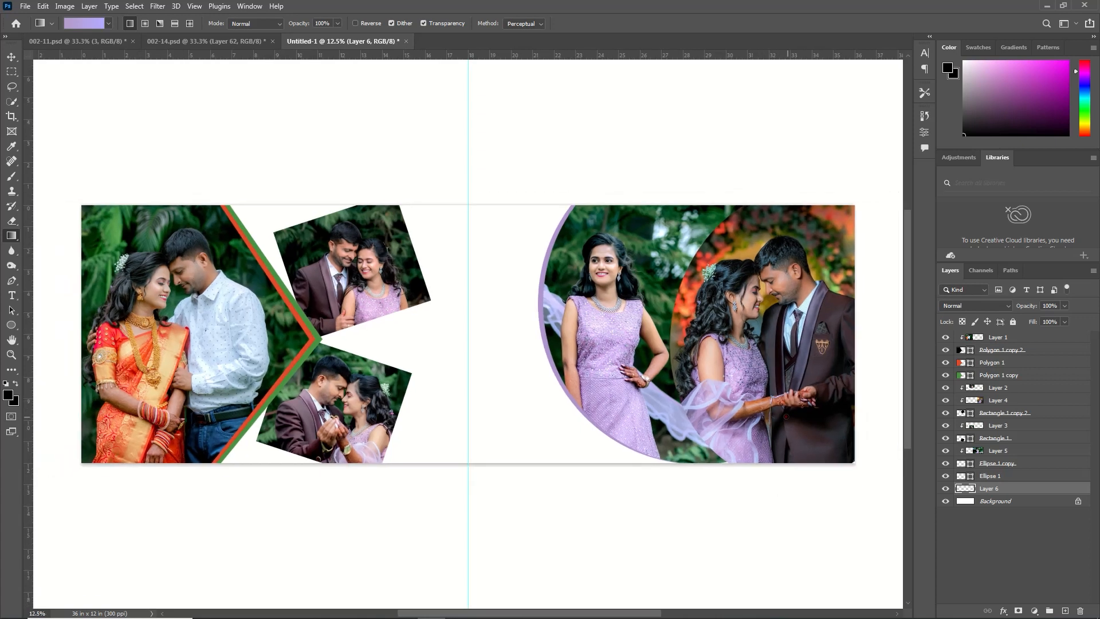
pyautogui.moveTo(866, 336); pyautogui.dragTo(121, 340)
pyautogui.press('v')
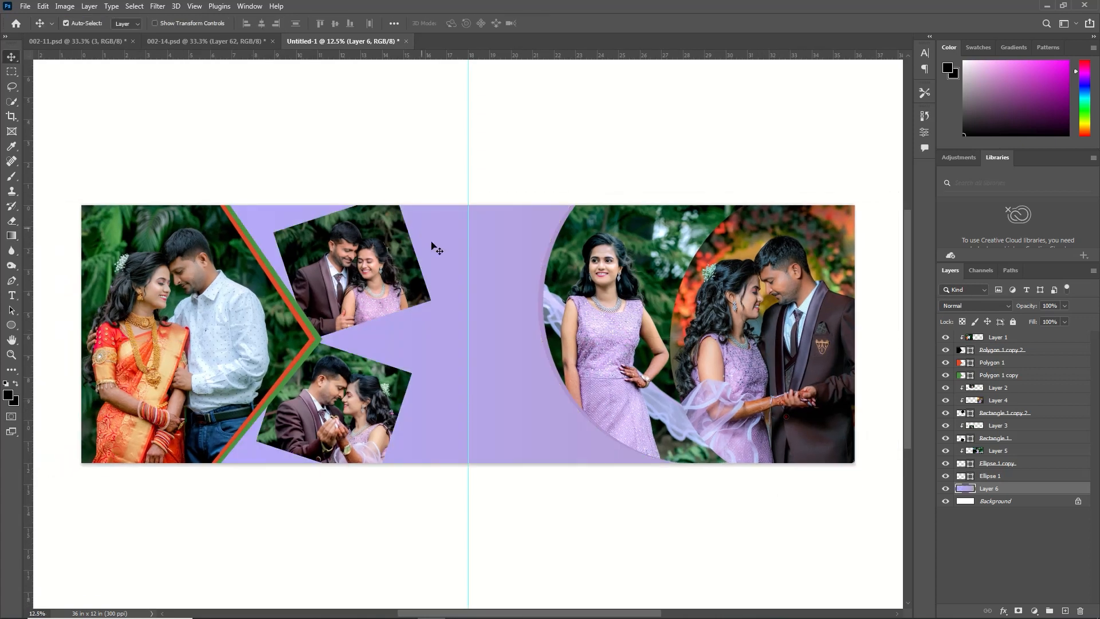
# Change the fill of the circle bordering the standing woman's photo to purple #9050e0
pyautogui.click(545, 274)
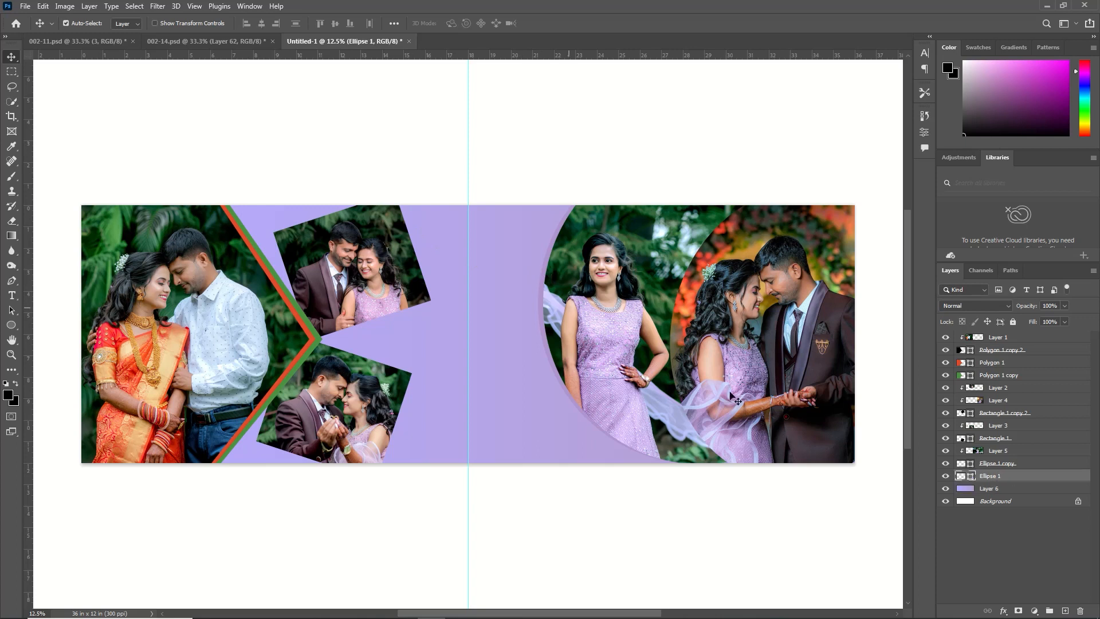
pyautogui.doubleClick(961, 478)
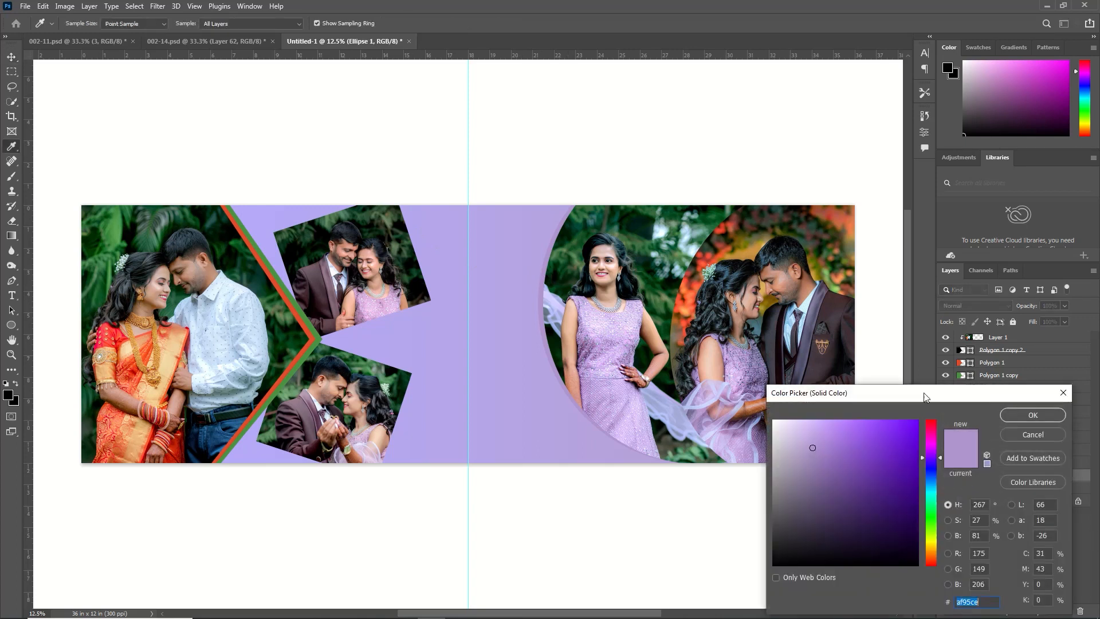
pyautogui.click(866, 438)
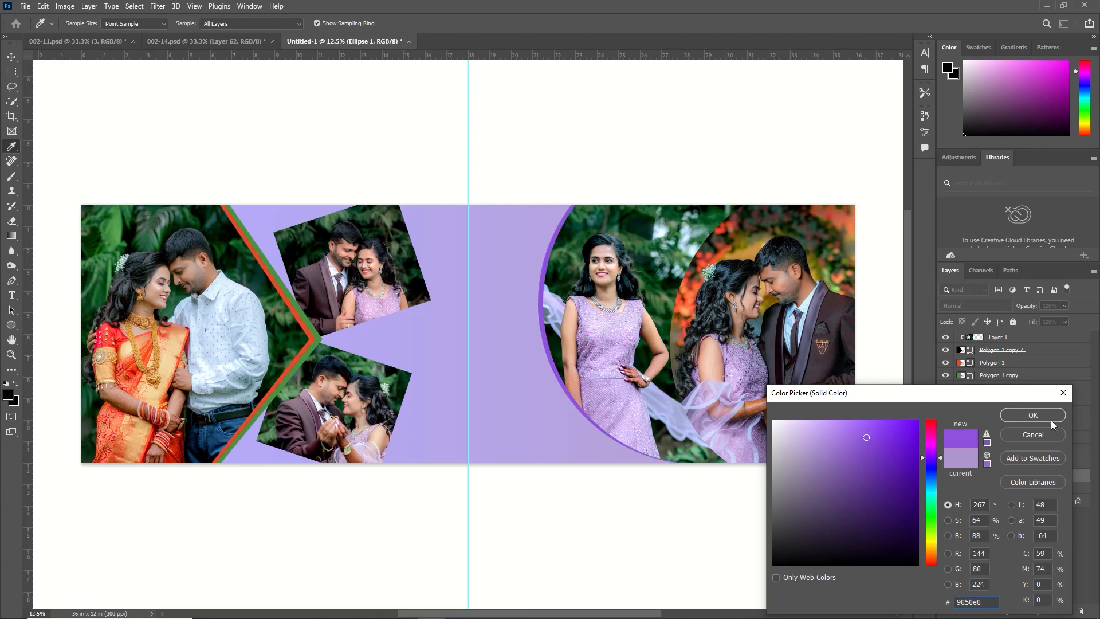
pyautogui.click(1032, 415)
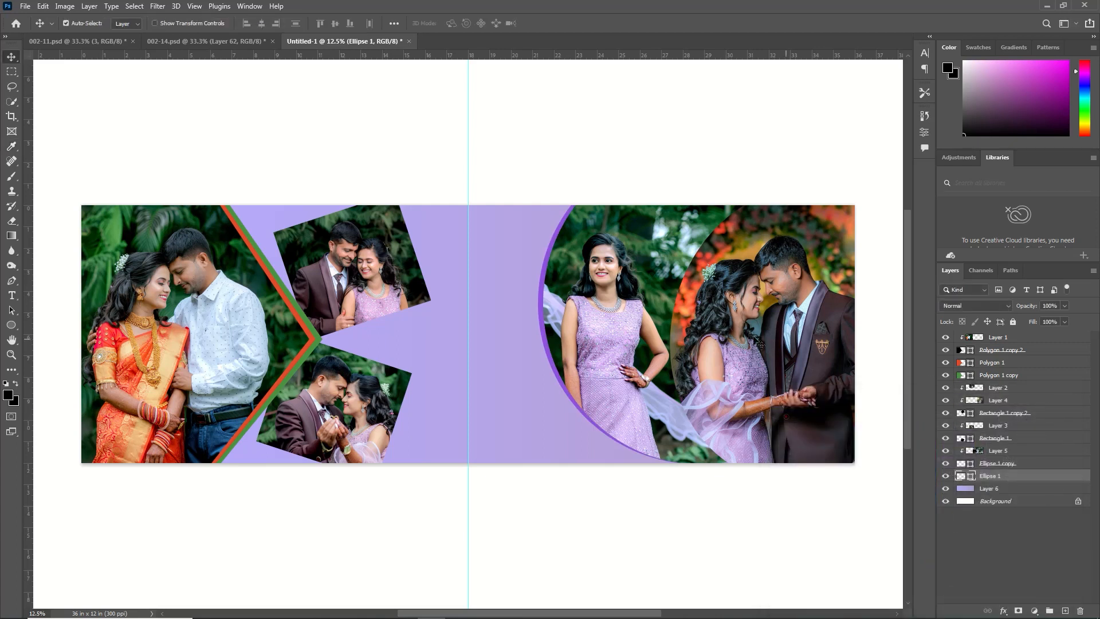
# Duplicate the purple border circle and fill the lower copy with white #ffffff
pyautogui.hotkey('ctrl', 'j')
pyautogui.doubleClick(960, 488)
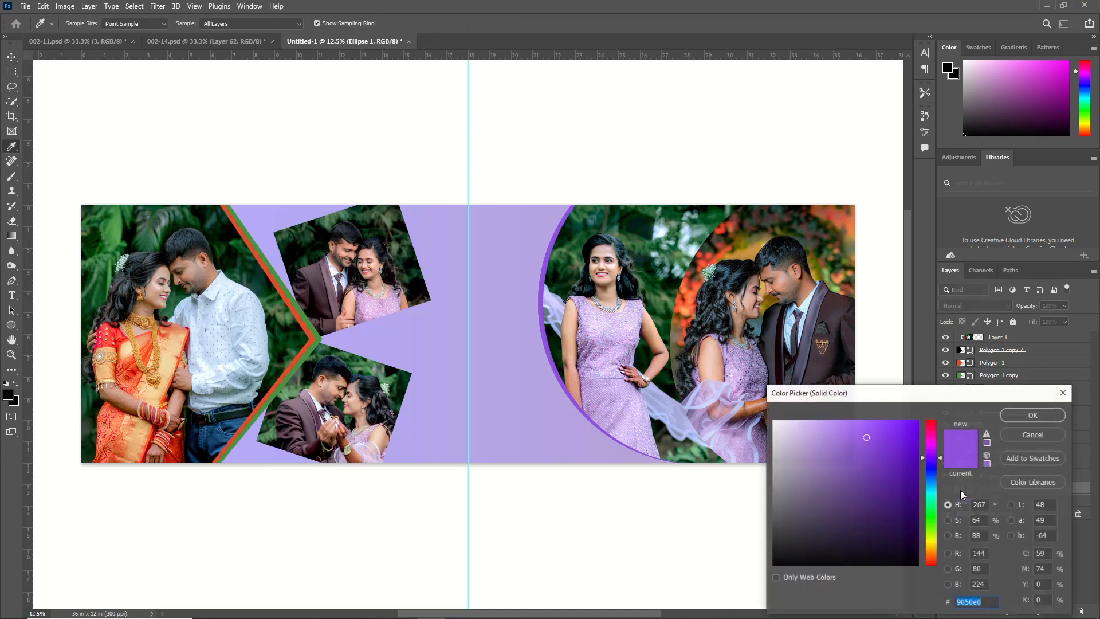
pyautogui.moveTo(795, 457); pyautogui.dragTo(773, 420)
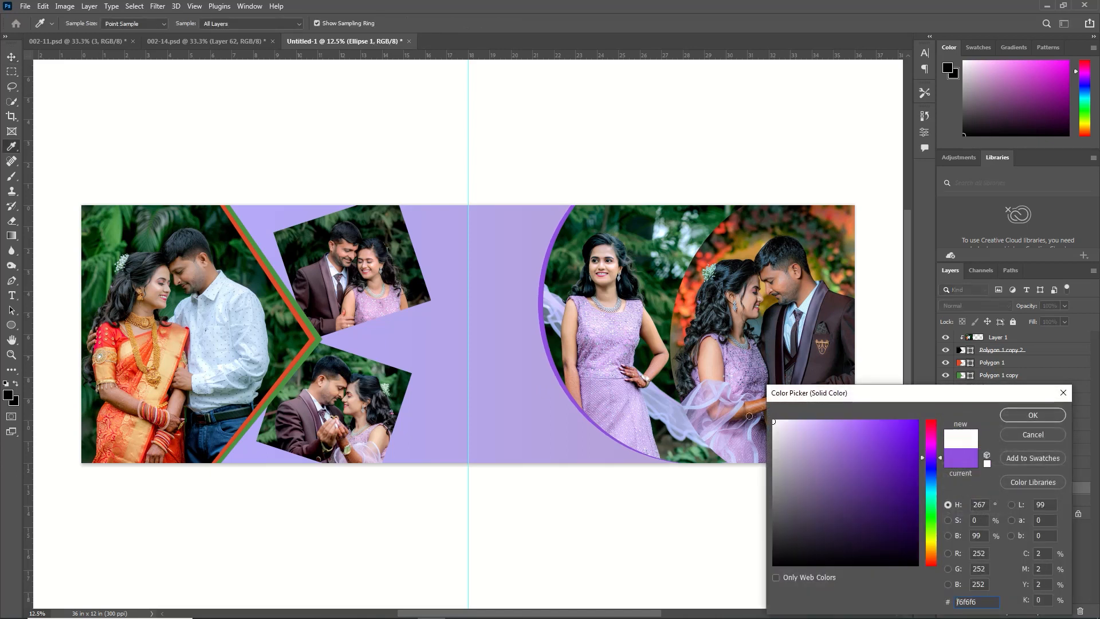
pyautogui.click(1032, 415)
# Shift the white circle about 64 px to the left so it forms a second border outside the purple one
pyautogui.hotkey('ctrl', 't')
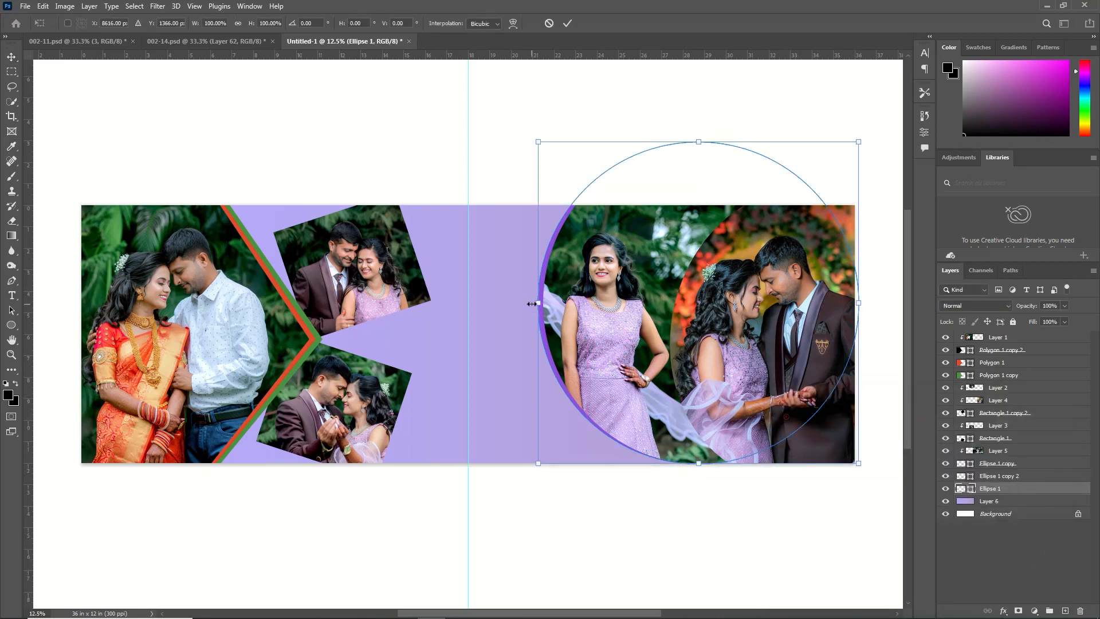
pyautogui.moveTo(538, 302); pyautogui.dragTo(536, 305)
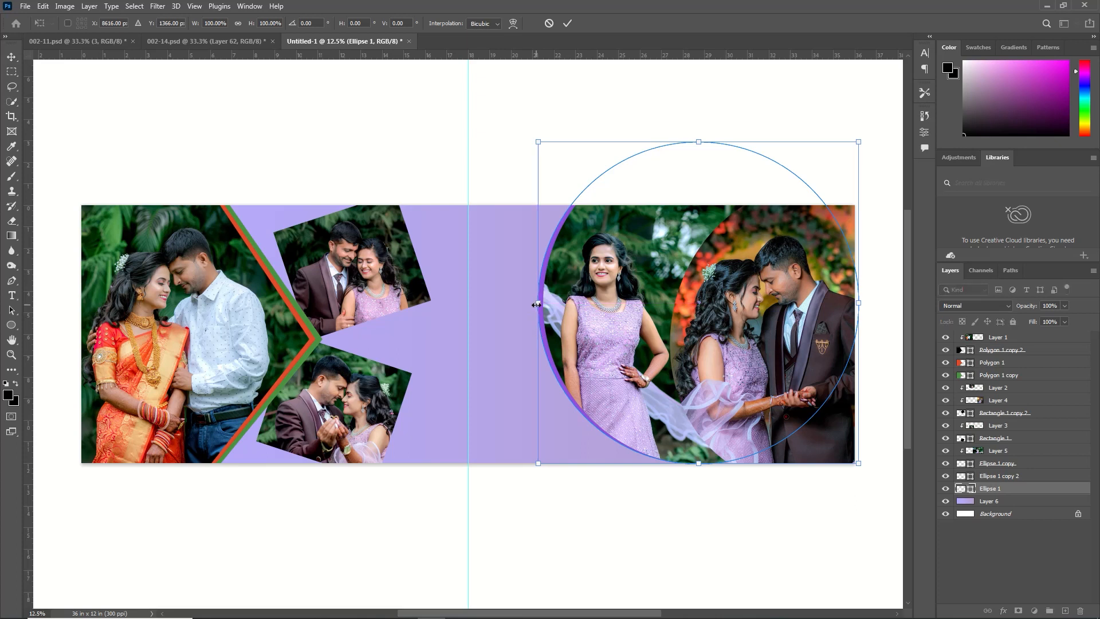
pyautogui.press('Left')
pyautogui.press('Left')
pyautogui.press('Left')
pyautogui.press('Left')
pyautogui.press('Left')
pyautogui.press('Left')
pyautogui.press('Left')
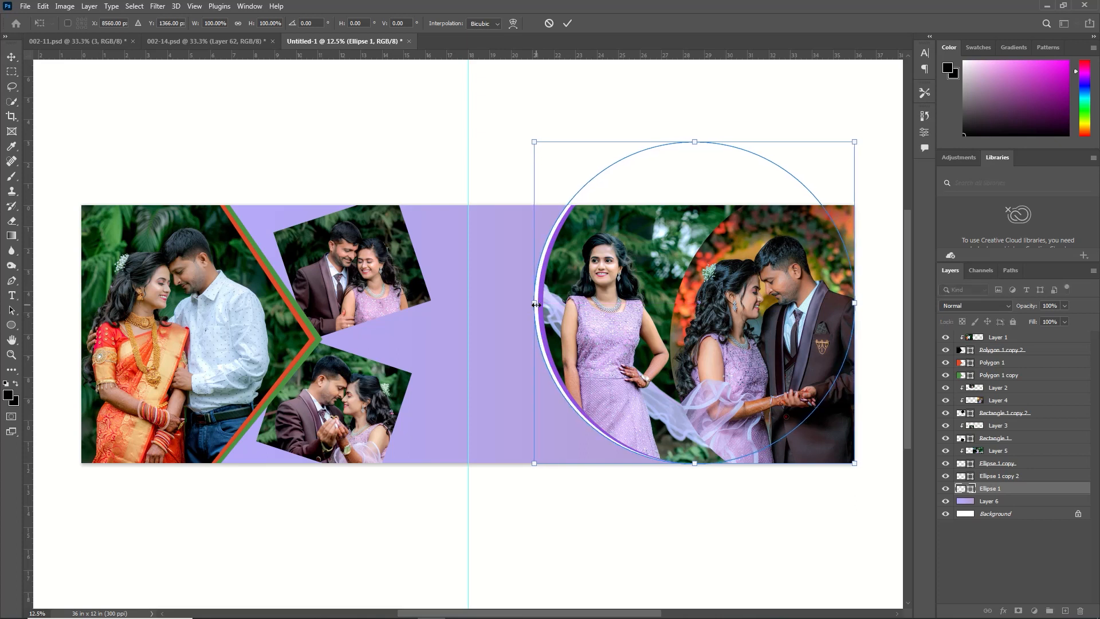
pyautogui.click(567, 23)
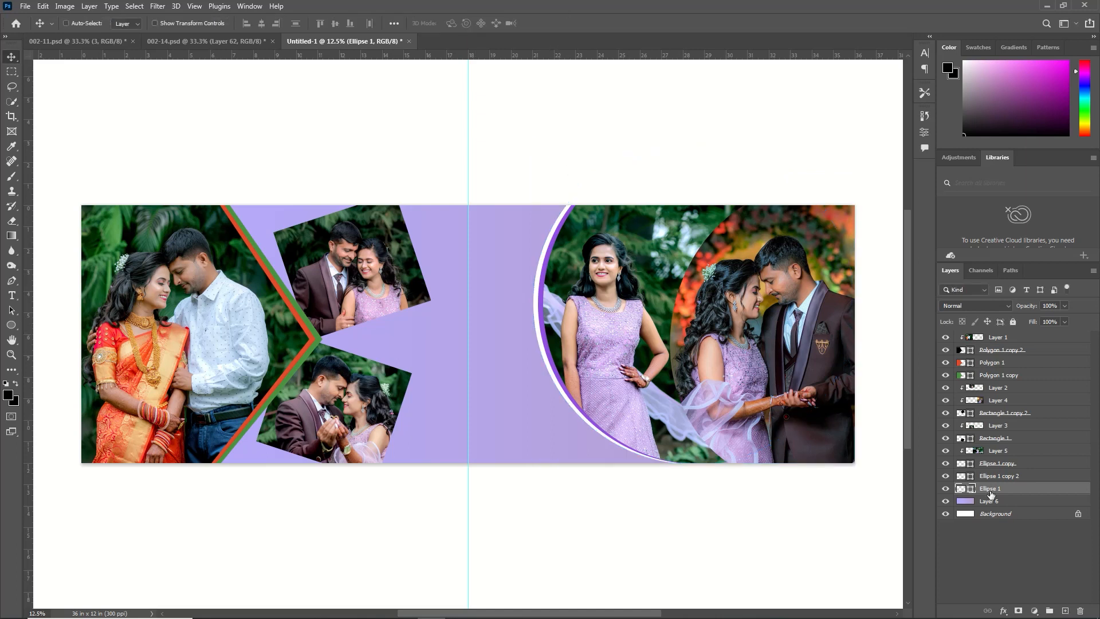
# Duplicate the white circle, raise the original directly below Rectangle 1 copy 2, and fit it around the far-right photo, scaled about 101.39% and rotated about -3.32°
pyautogui.hotkey('ctrl', 'j')
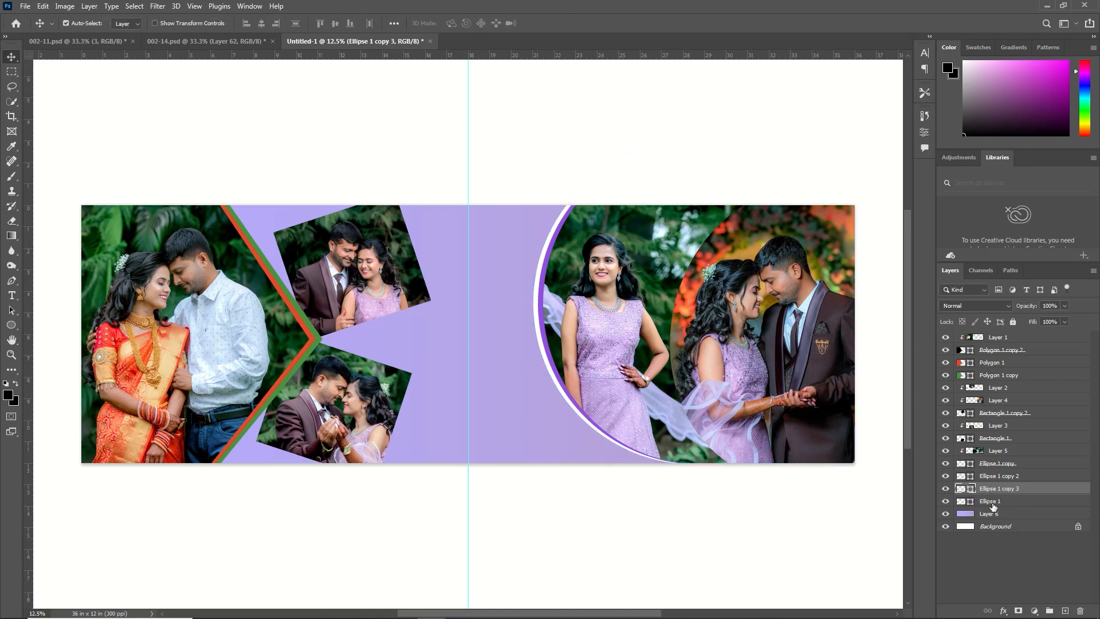
pyautogui.moveTo(990, 502); pyautogui.dragTo(1006, 421)
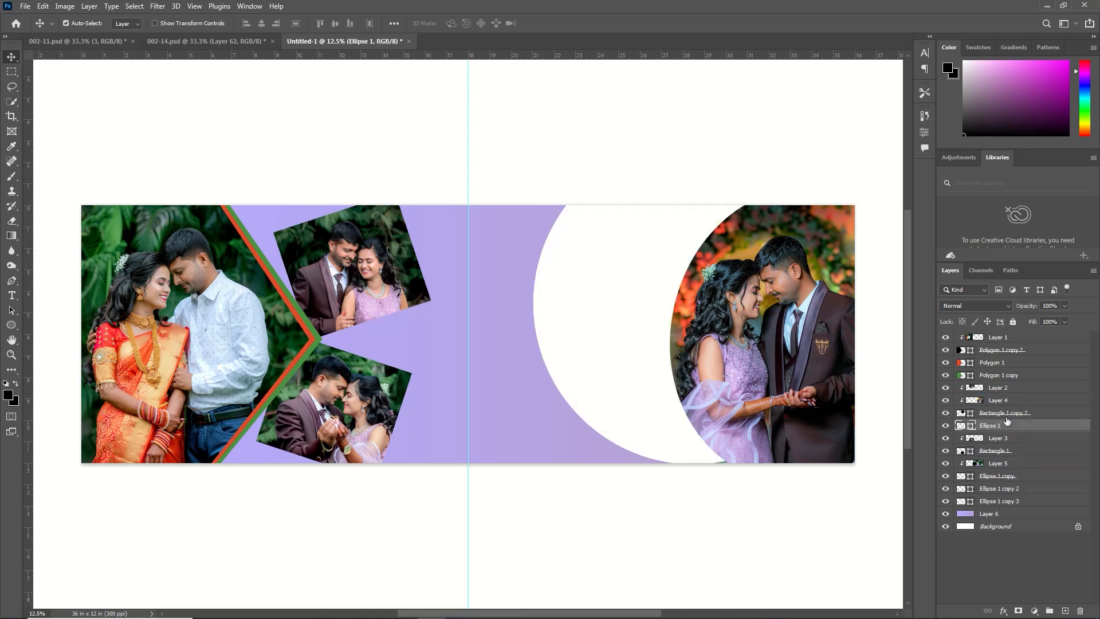
pyautogui.hotkey('ctrl', 't')
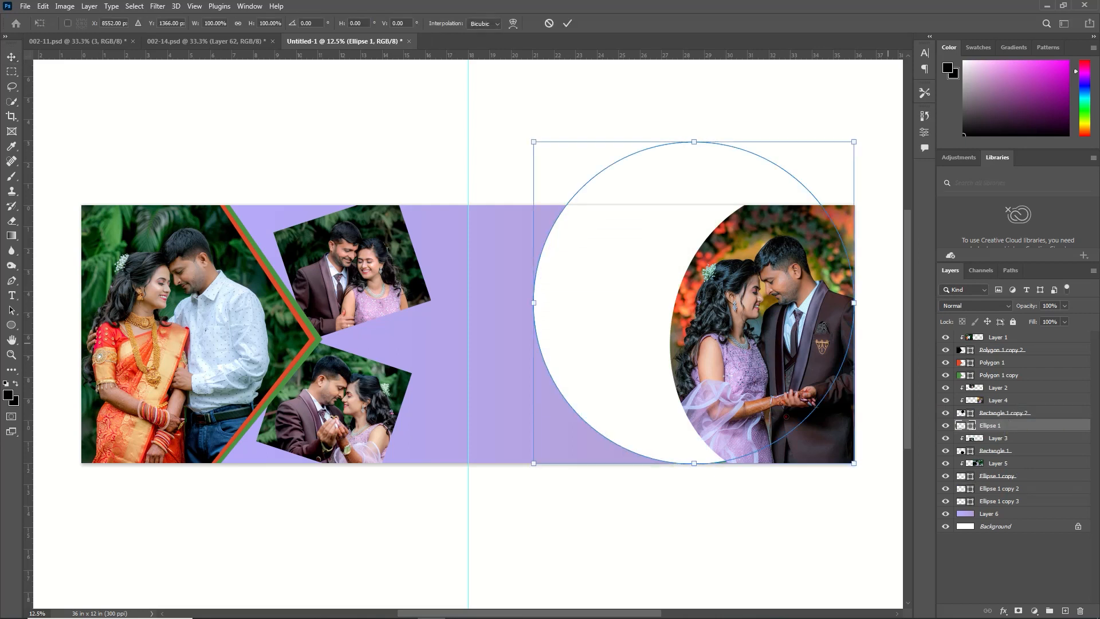
pyautogui.moveTo(709, 315); pyautogui.dragTo(842, 350)
pyautogui.moveTo(651, 163); pyautogui.dragTo(641, 172)
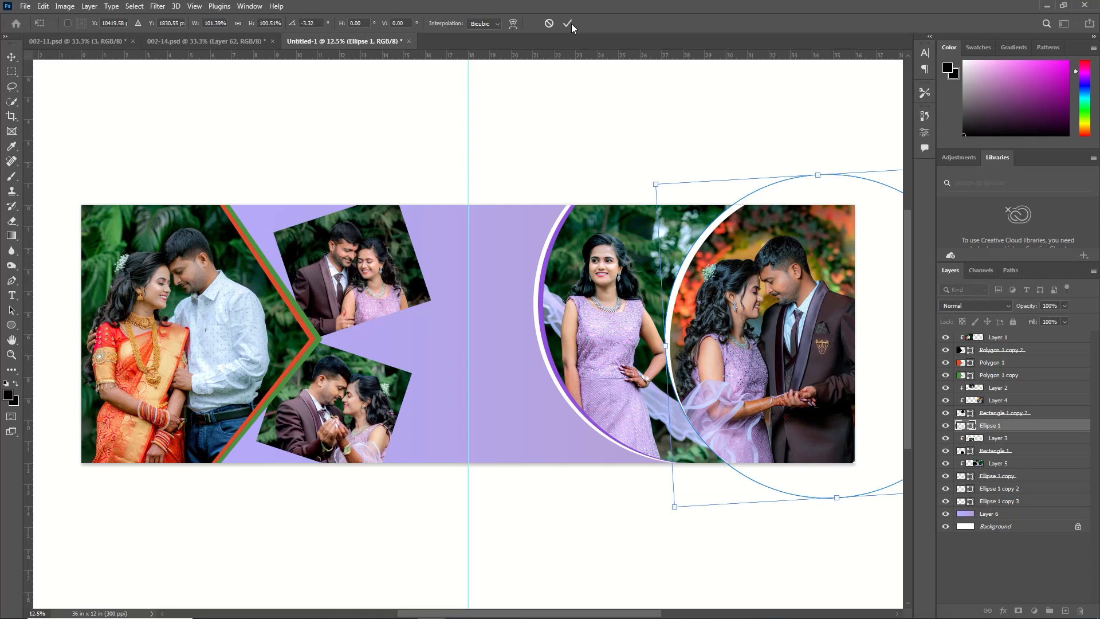
pyautogui.click(569, 23)
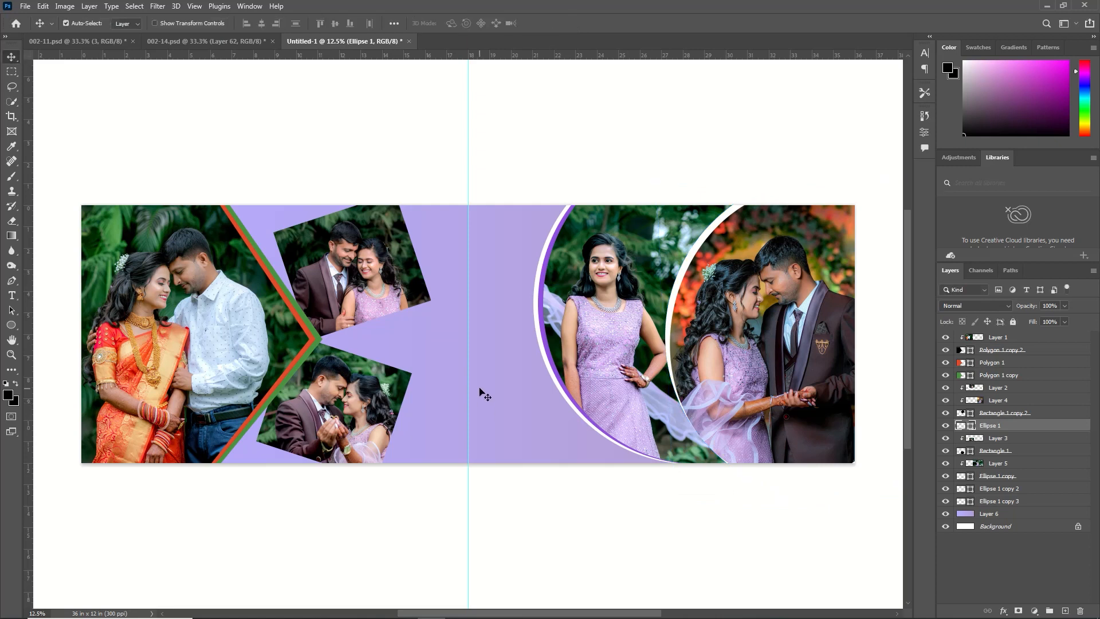
# Duplicate the Rectangle 1 copy 2 shape behind the upper tilted photo and fill the lower copy with white #ffffff
pyautogui.click(362, 229)
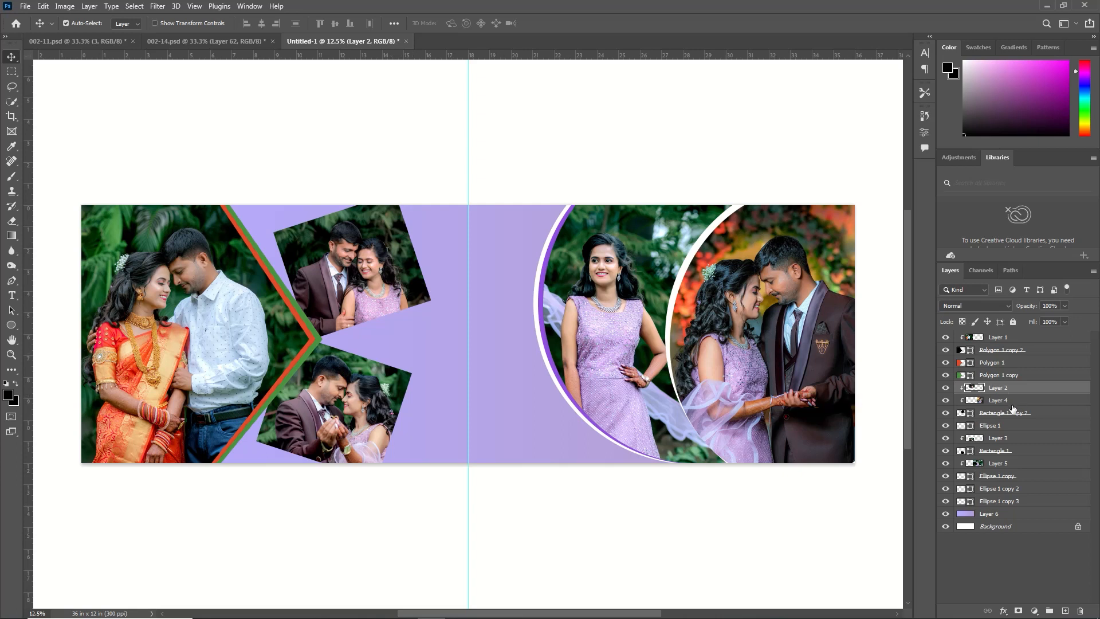
pyautogui.click(996, 413)
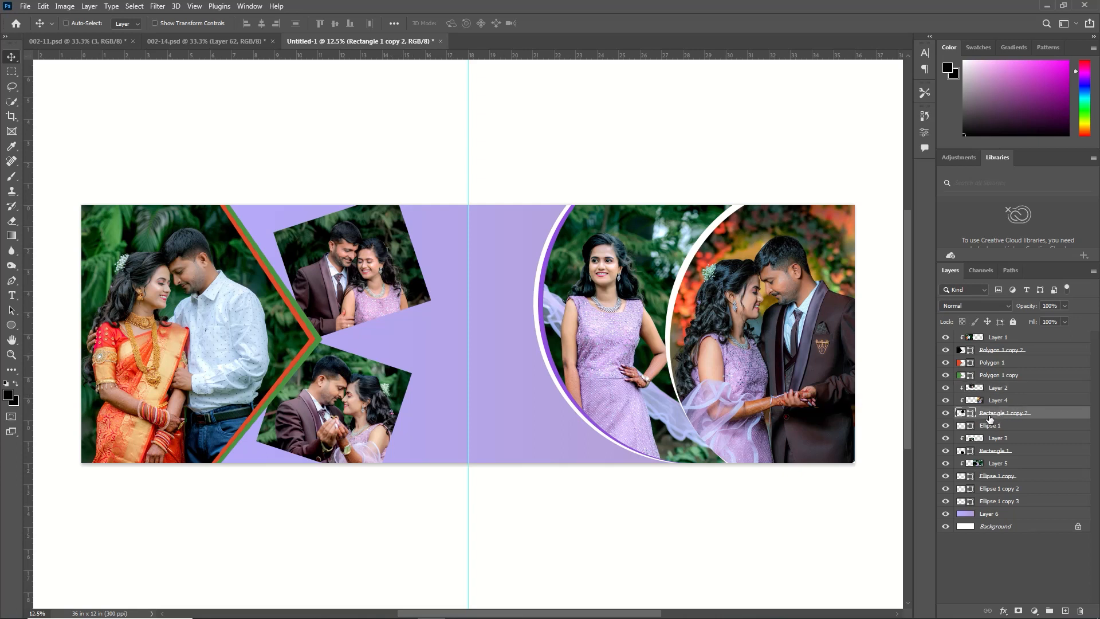
pyautogui.hotkey('ctrl', 'j')
pyautogui.click(979, 424)
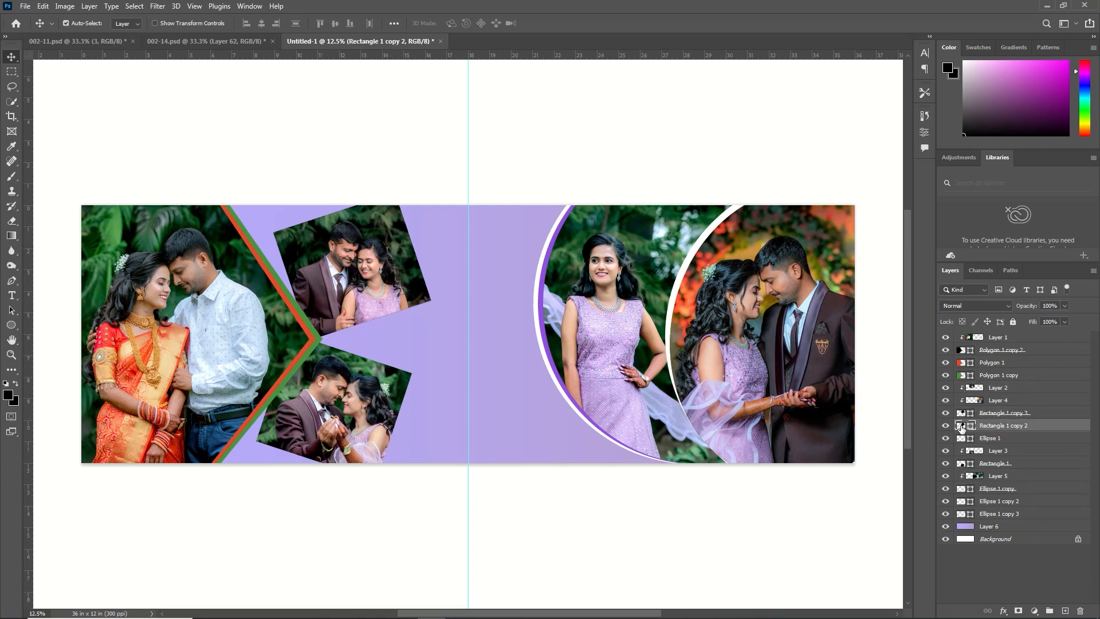
pyautogui.doubleClick(960, 425)
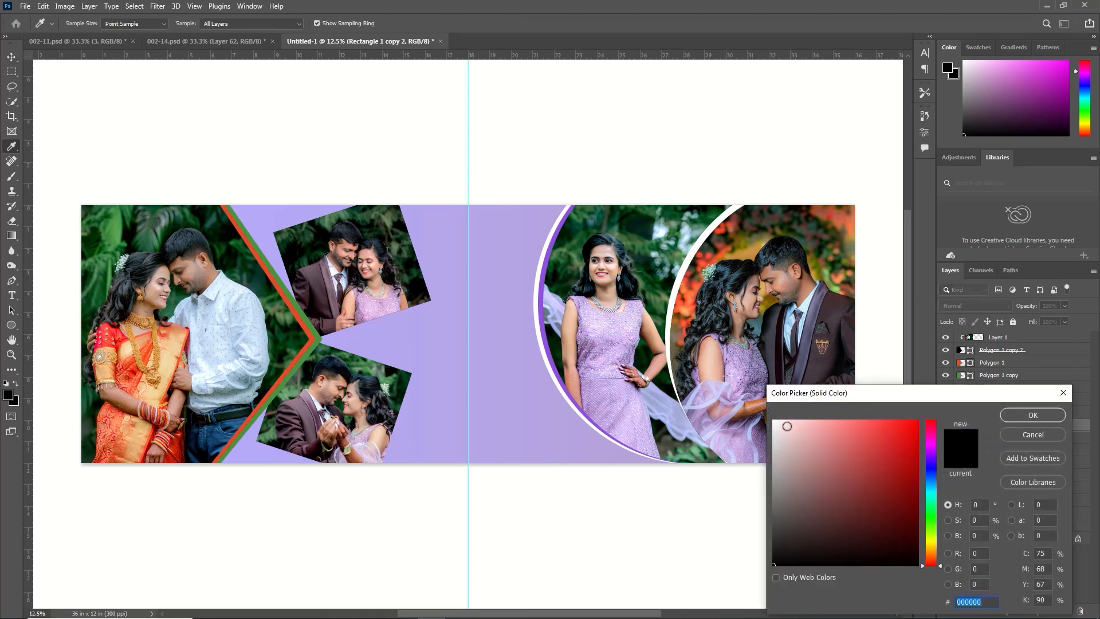
pyautogui.click(774, 420)
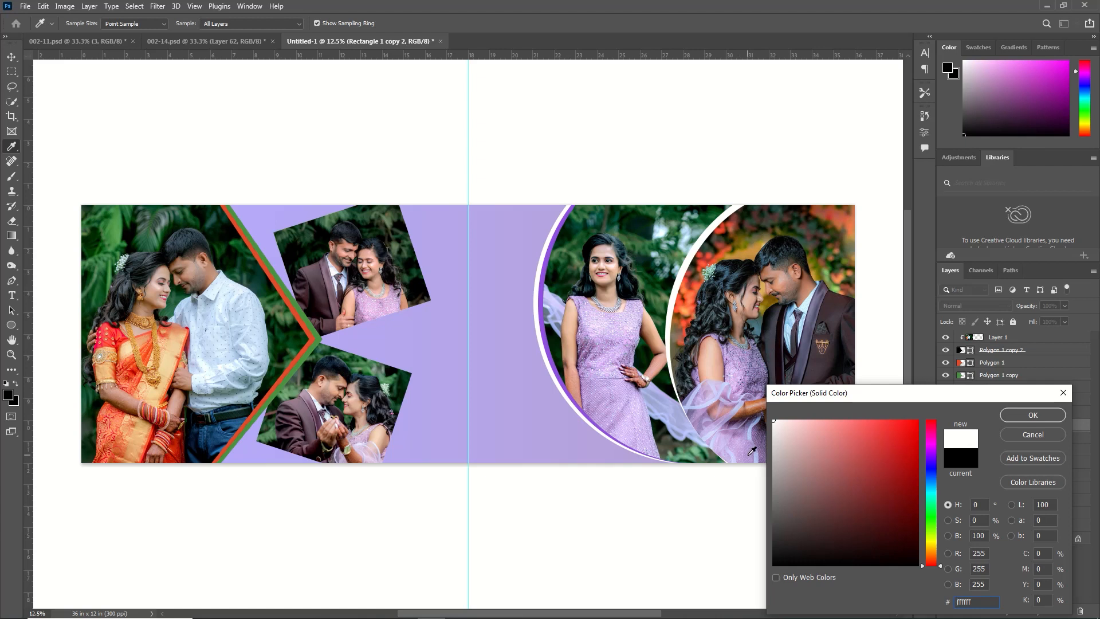
pyautogui.click(1033, 413)
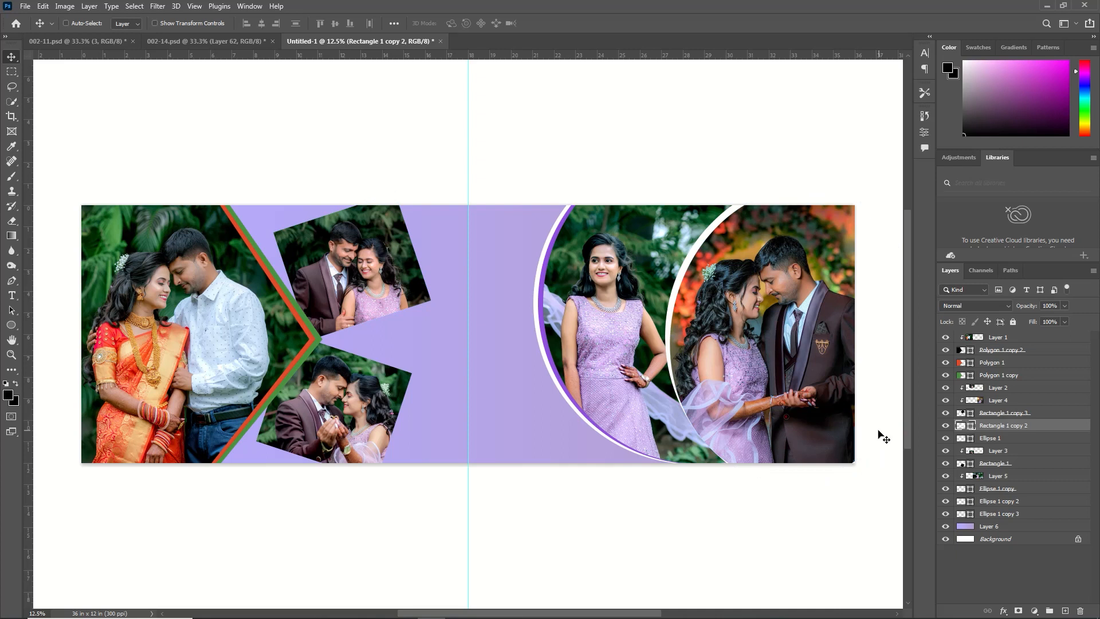
# Enlarge the white shape slightly toward the upper left so it borders the upper tilted photo
pyautogui.hotkey('ctrl', 't')
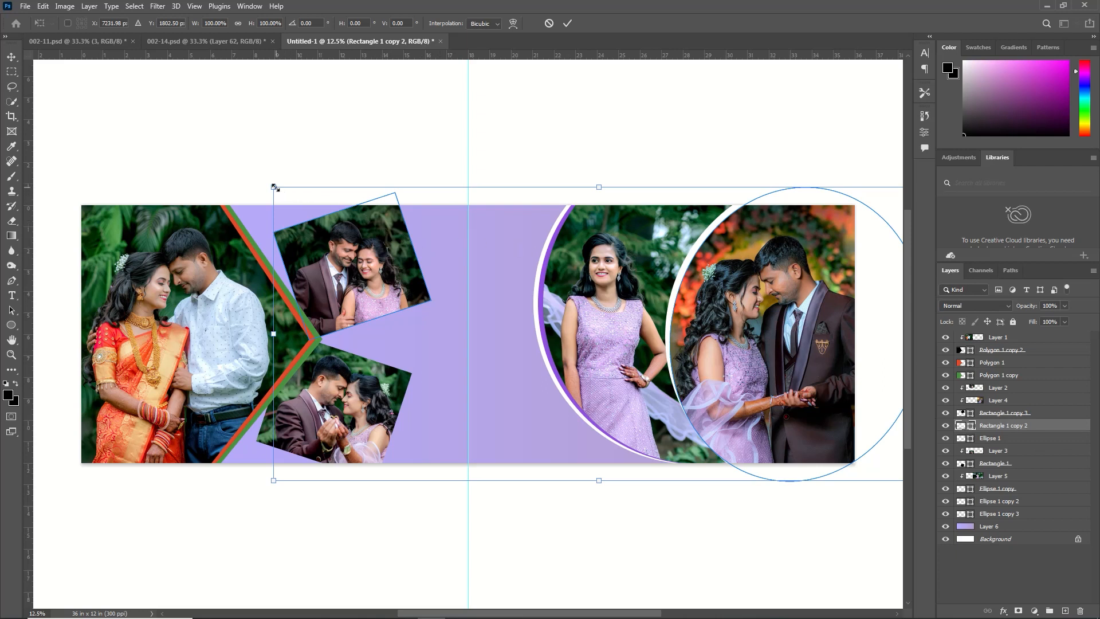
pyautogui.moveTo(274, 186); pyautogui.dragTo(268, 187)
pyautogui.click(567, 23)
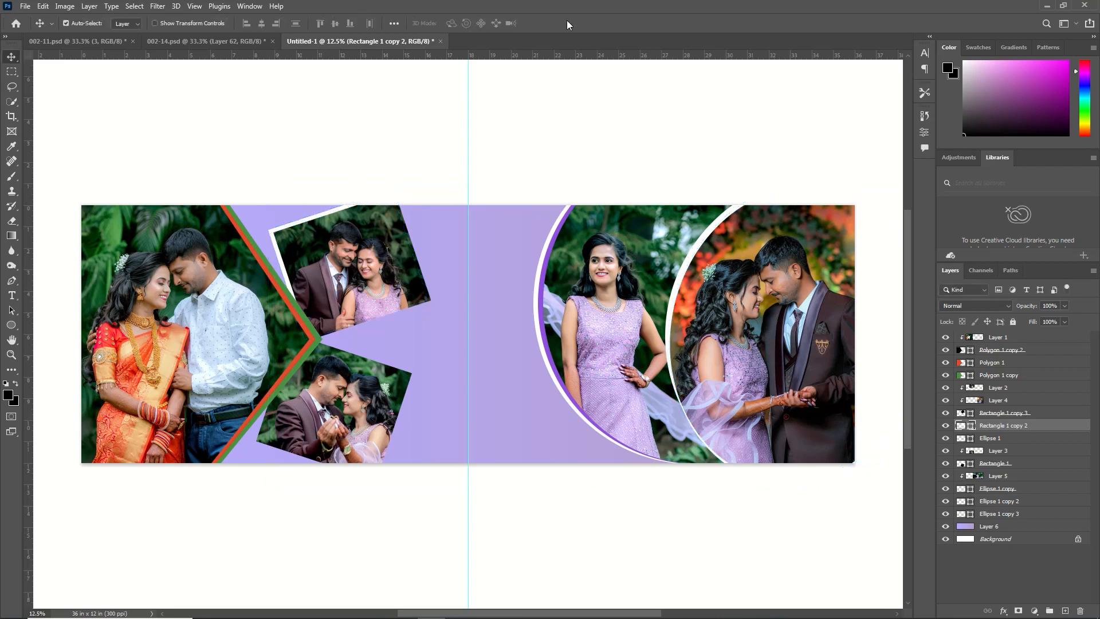
# Duplicate the Rectangle 1 shape behind the lower tilted photo and fill the lower copy with white #ffffff
pyautogui.click(996, 450)
pyautogui.click(987, 464)
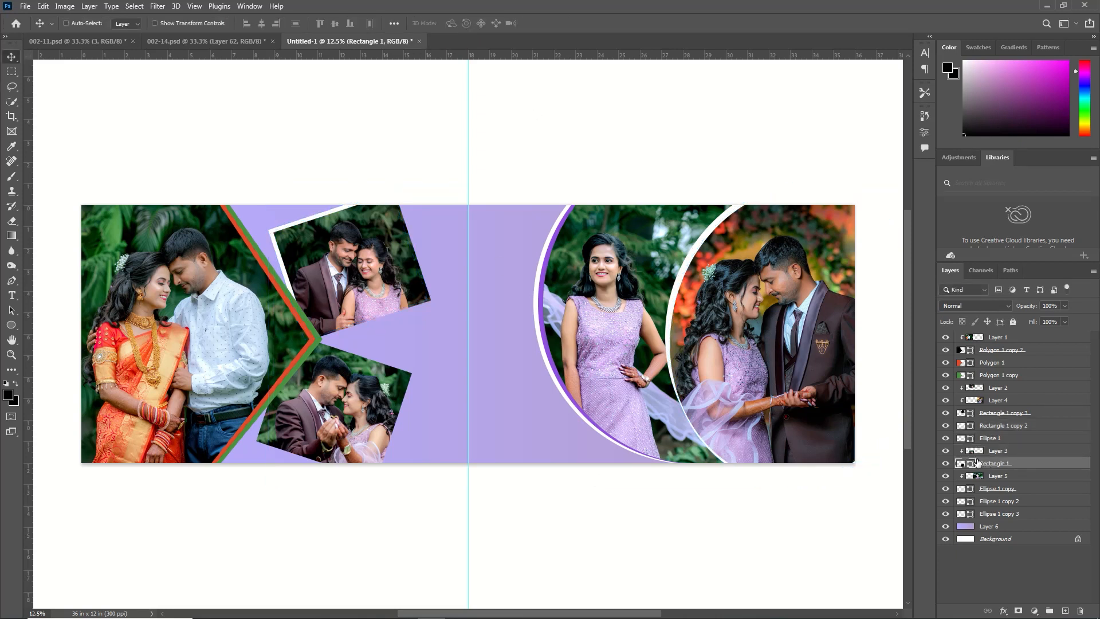
pyautogui.doubleClick(961, 463)
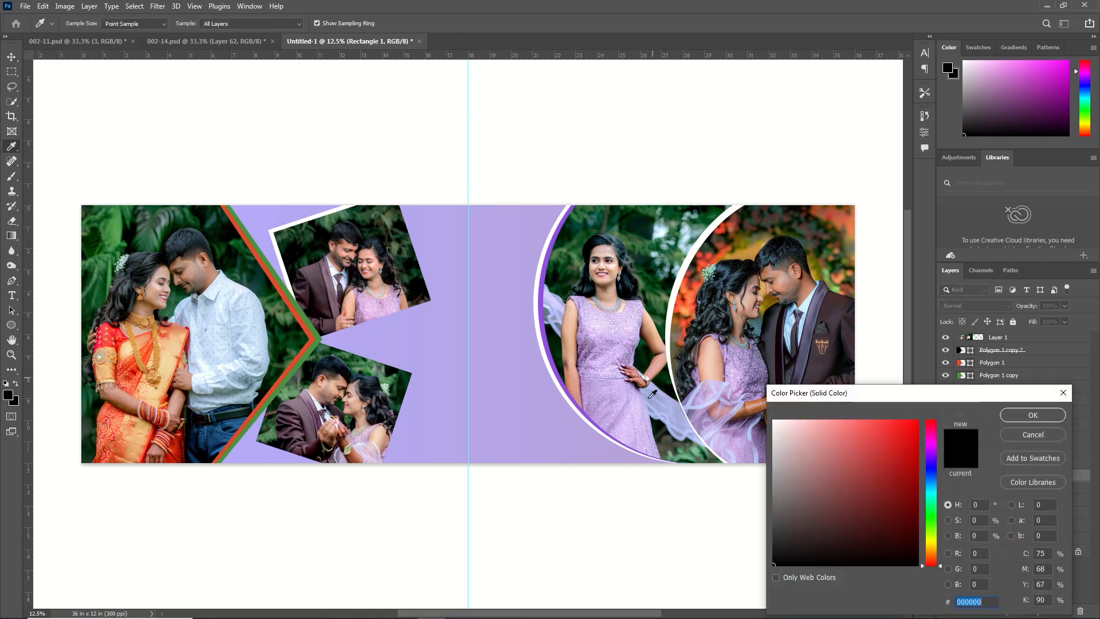
pyautogui.moveTo(788, 444); pyautogui.dragTo(731, 385)
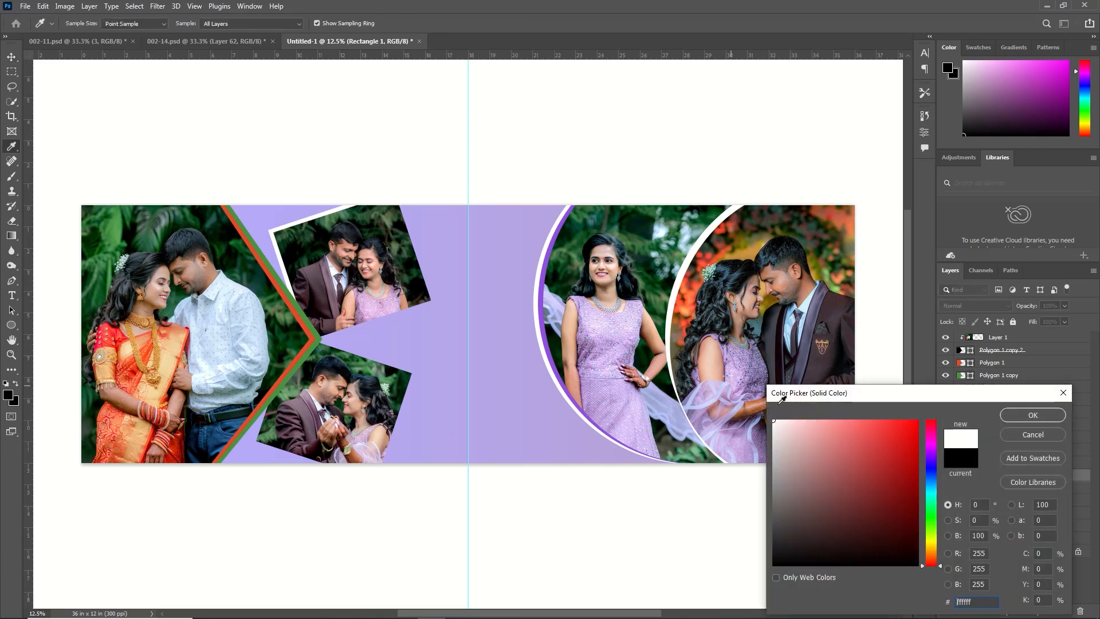
pyautogui.click(1033, 416)
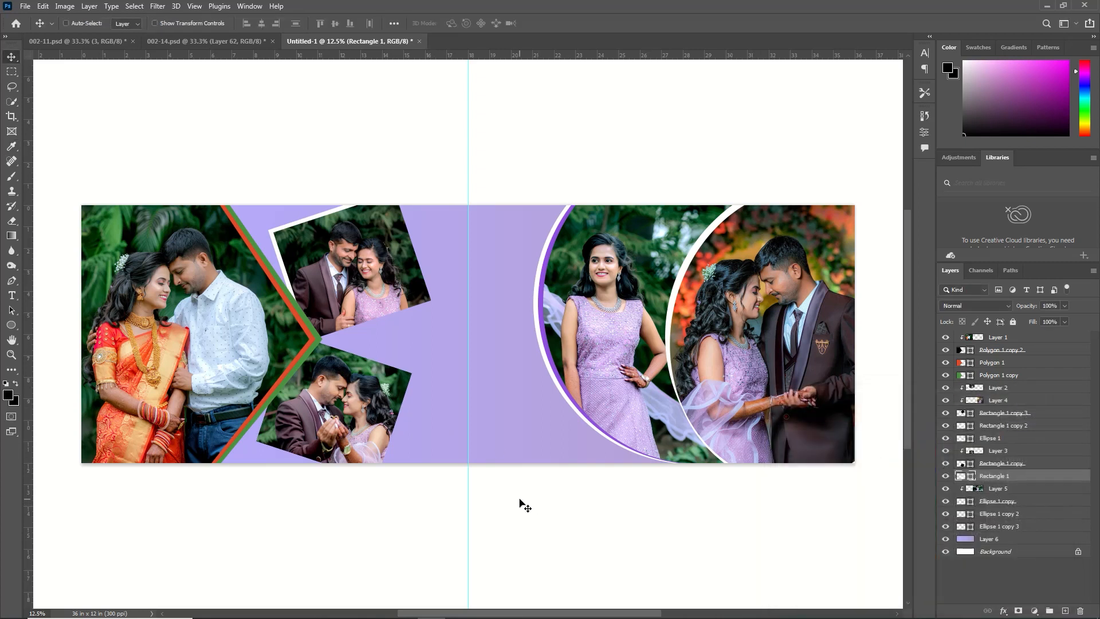
# Extend the white rectangle slightly toward the upper right to form a border along the lower tilted photo
pyautogui.hotkey('ctrl', 'j')
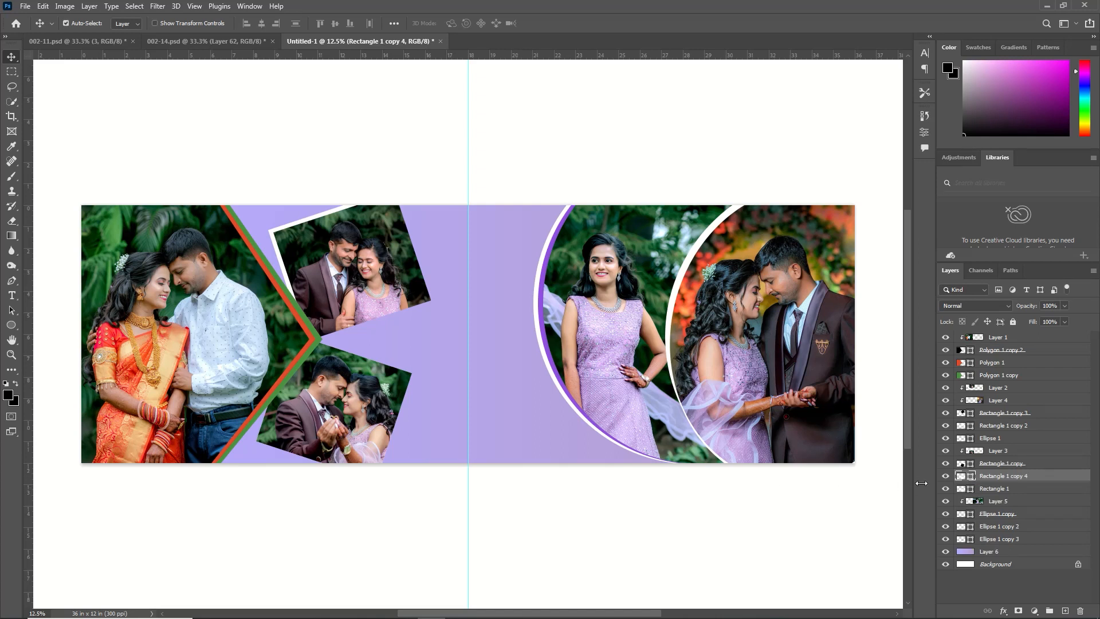
pyautogui.hotkey('ctrl', 'z')
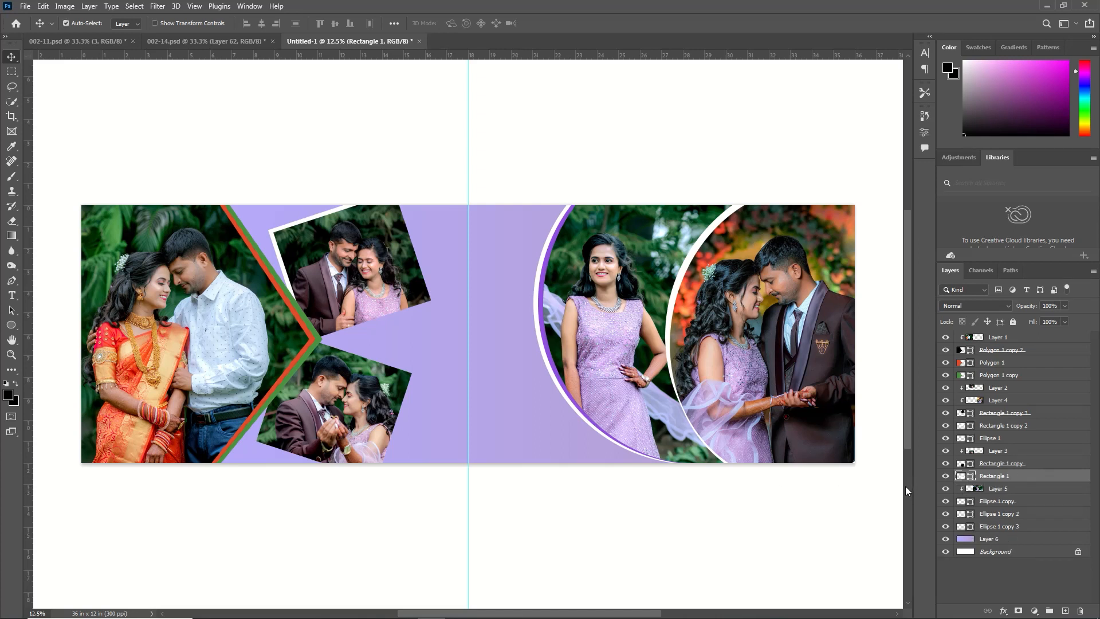
pyautogui.hotkey('ctrl', 't')
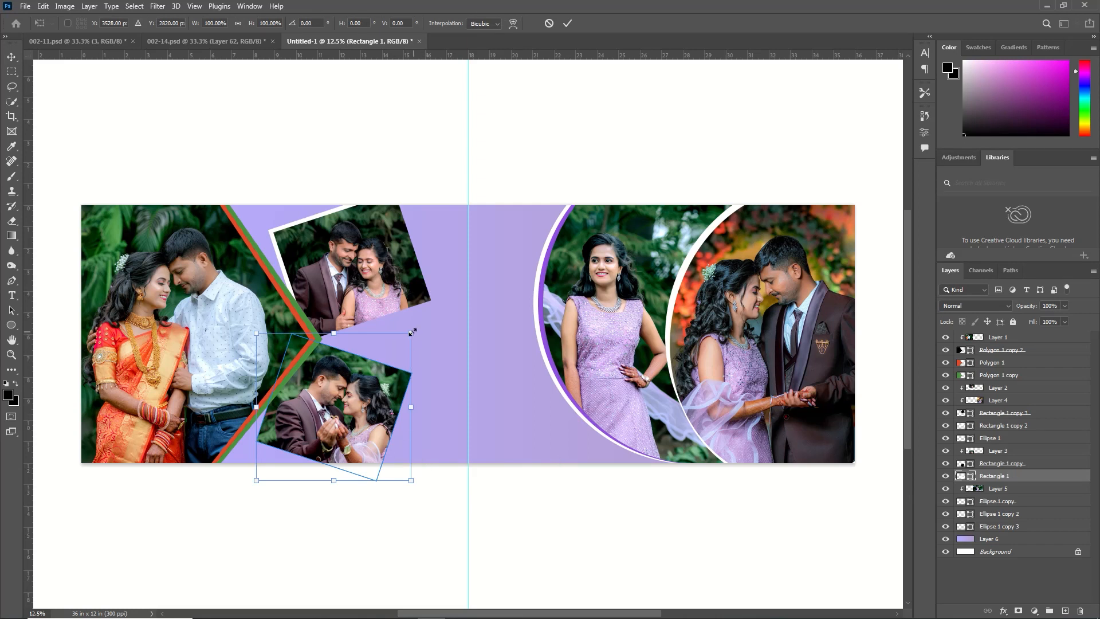
pyautogui.moveTo(412, 332); pyautogui.dragTo(416, 336)
pyautogui.click(567, 23)
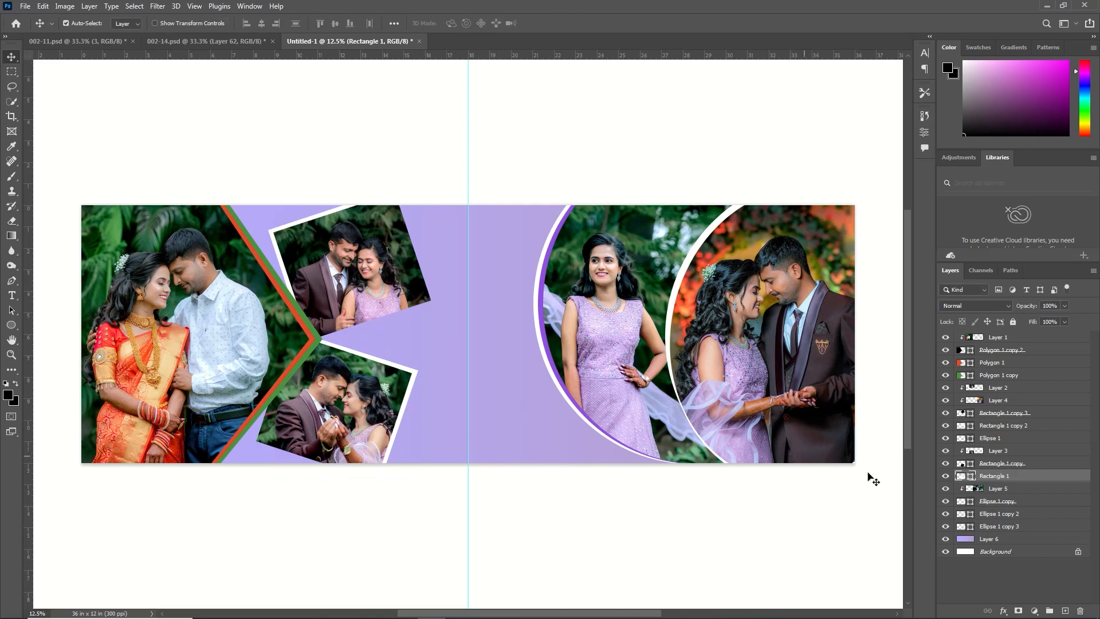
# Duplicate Rectangle 1 and stretch and shift the copy toward the lower left, exposing a white edge along the lower tilted photo
pyautogui.hotkey('ctrl', 'j')
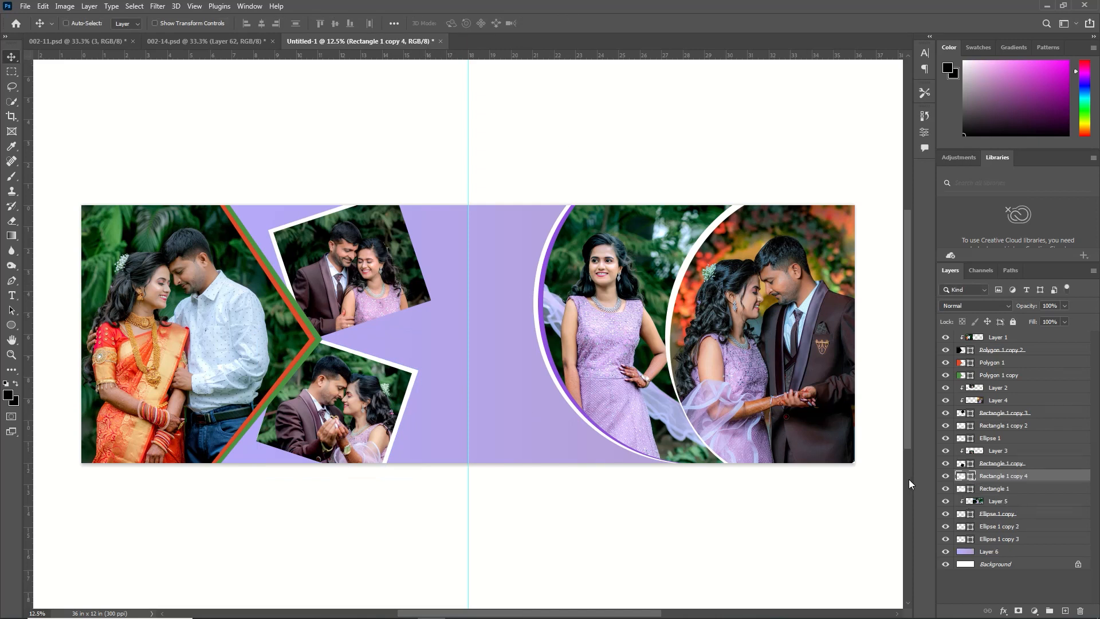
pyautogui.hotkey('ctrl', 't')
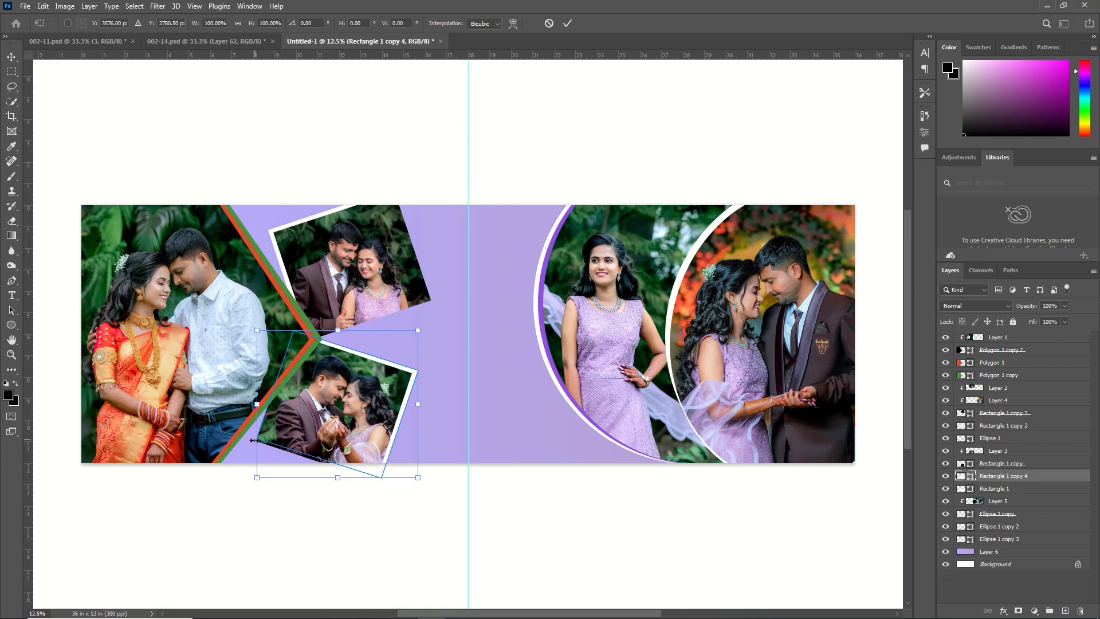
pyautogui.moveTo(253, 440); pyautogui.dragTo(247, 454)
pyautogui.press('Down')
pyautogui.press('Down')
pyautogui.press('Down')
pyautogui.press('Down')
pyautogui.press('Down')
pyautogui.press('Down')
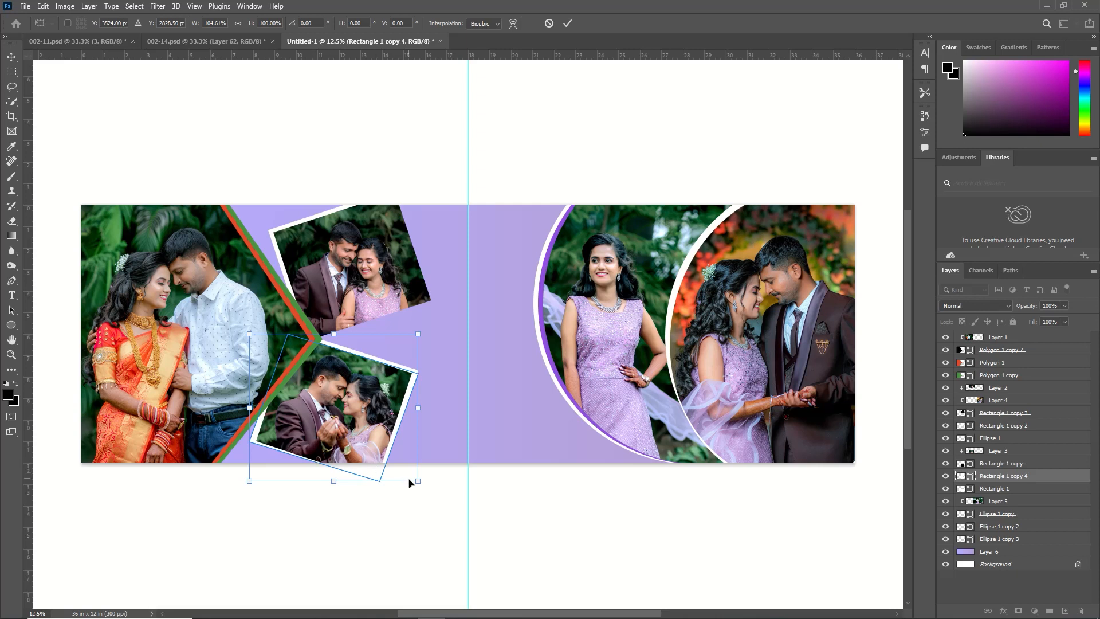
# Shrink the white copy and move it down so it only borders the lower tilted photo's lower-left corner
pyautogui.moveTo(418, 481); pyautogui.dragTo(365, 431)
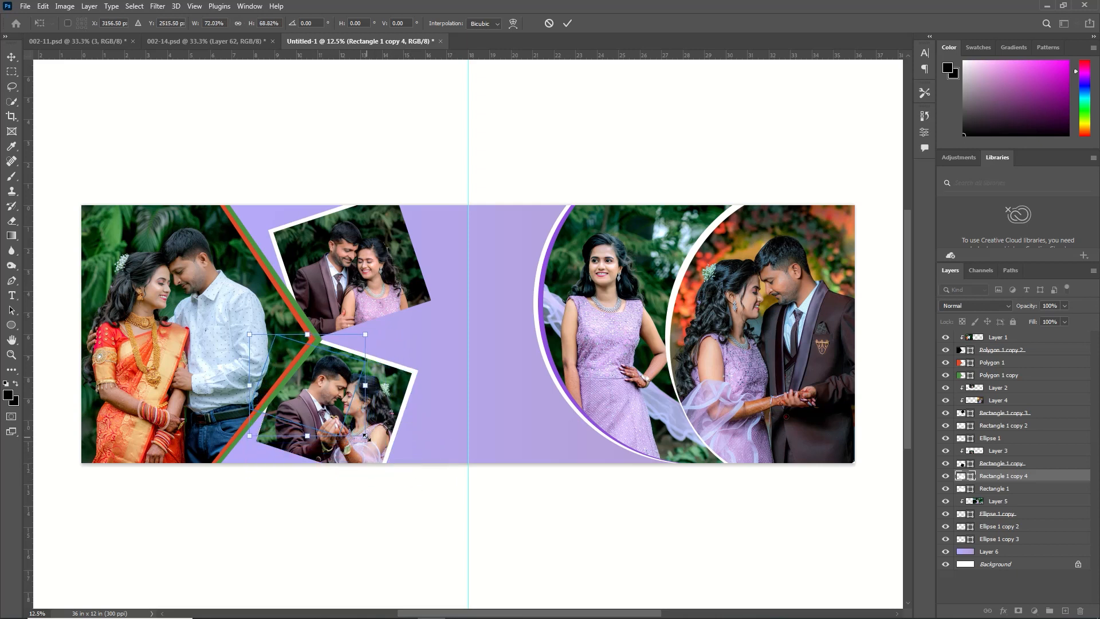
pyautogui.hotkey('shift', 'Down')
pyautogui.hotkey('shift', 'Down')
pyautogui.hotkey('shift', 'Down')
pyautogui.hotkey('shift', 'Down')
pyautogui.hotkey('shift', 'Down')
pyautogui.hotkey('shift', 'Down')
pyautogui.hotkey('shift', 'Down')
pyautogui.hotkey('shift', 'Down')
pyautogui.hotkey('shift', 'Down')
pyautogui.hotkey('shift', 'Down')
pyautogui.hotkey('shift', 'Down')
pyautogui.hotkey('shift', 'Down')
pyautogui.hotkey('shift', 'Down')
pyautogui.hotkey('shift', 'Down')
pyautogui.hotkey('shift', 'Down')
pyautogui.hotkey('shift', 'Down')
pyautogui.hotkey('shift', 'Down')
pyautogui.hotkey('shift', 'Down')
pyautogui.hotkey('shift', 'Down')
pyautogui.hotkey('shift', 'Down')
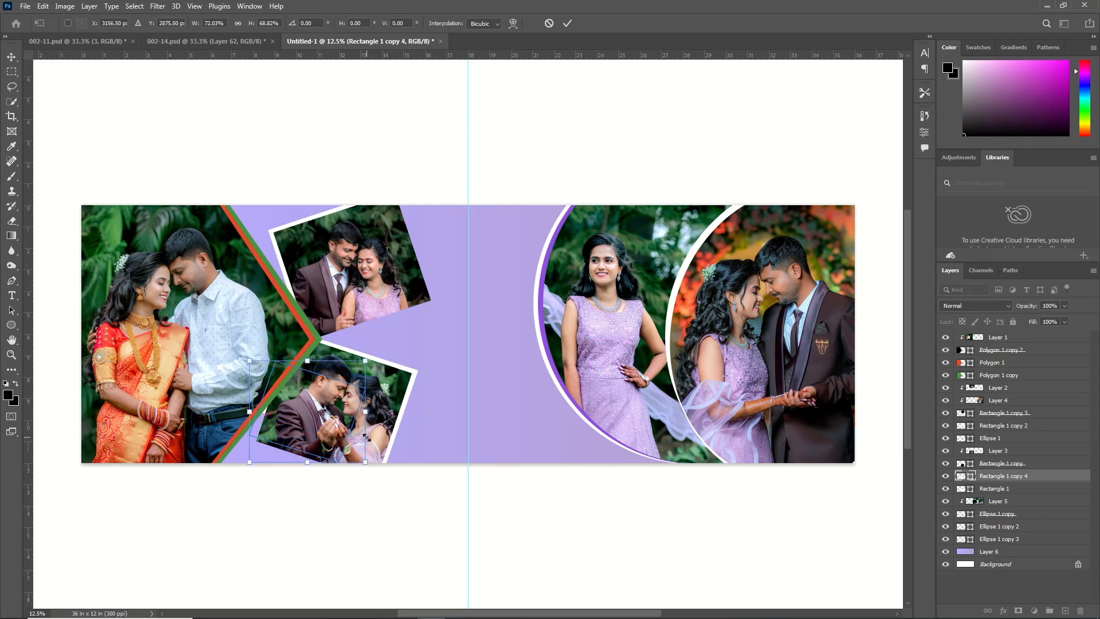
pyautogui.hotkey('shift', 'Down')
pyautogui.hotkey('shift', 'Down')
pyautogui.hotkey('shift', 'Down')
pyautogui.hotkey('shift', 'Down')
pyautogui.hotkey('shift', 'Down')
pyautogui.hotkey('shift', 'Down')
pyautogui.hotkey('shift', 'Down')
pyautogui.hotkey('shift', 'Down')
pyautogui.hotkey('shift', 'Down')
pyautogui.hotkey('shift', 'Down')
pyautogui.hotkey('shift', 'Down')
pyautogui.hotkey('shift', 'Down')
pyautogui.hotkey('shift', 'Down')
pyautogui.hotkey('shift', 'Down')
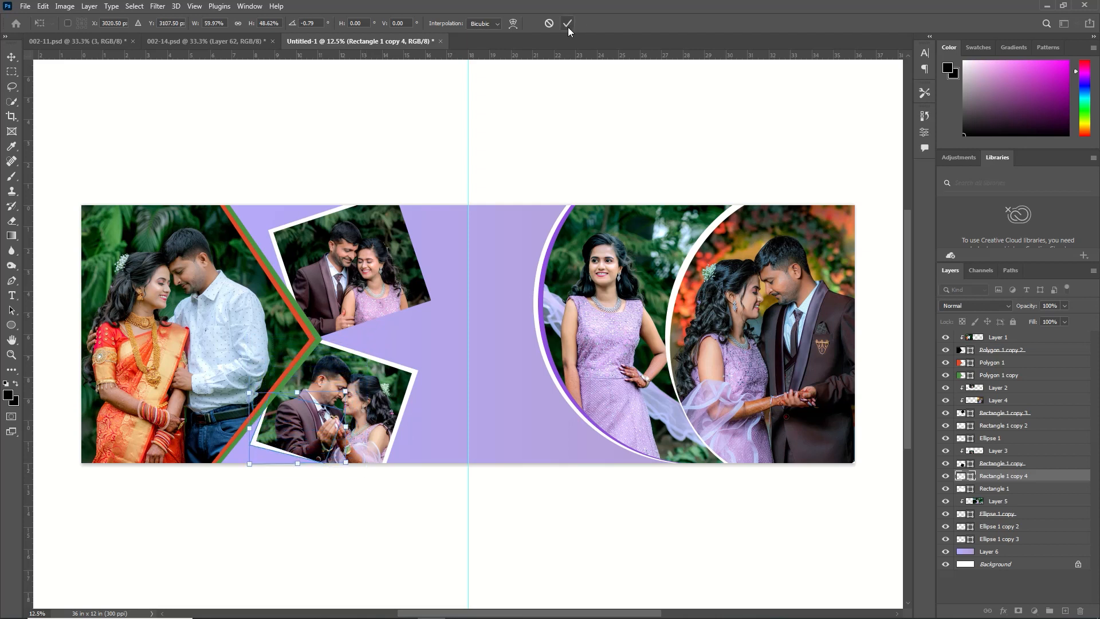
pyautogui.click(568, 26)
# Duplicate the small white corner shape above Ellipse 1, then rotate and position it behind the upper tilted photo's lower-right corner
pyautogui.hotkey('ctrl', 'j')
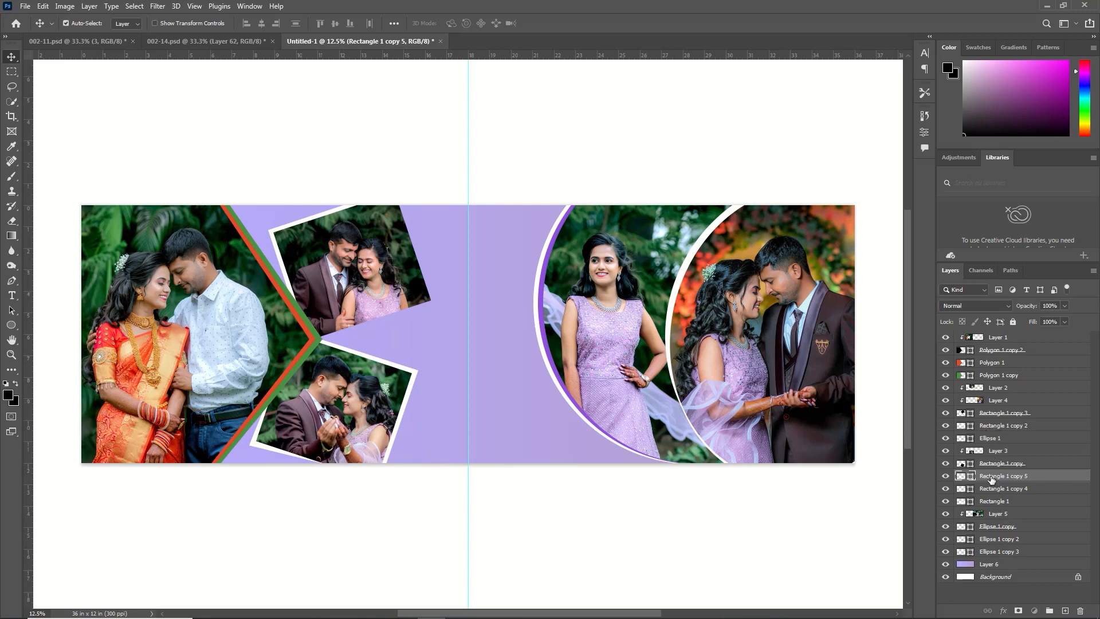
pyautogui.moveTo(989, 436); pyautogui.dragTo(989, 432)
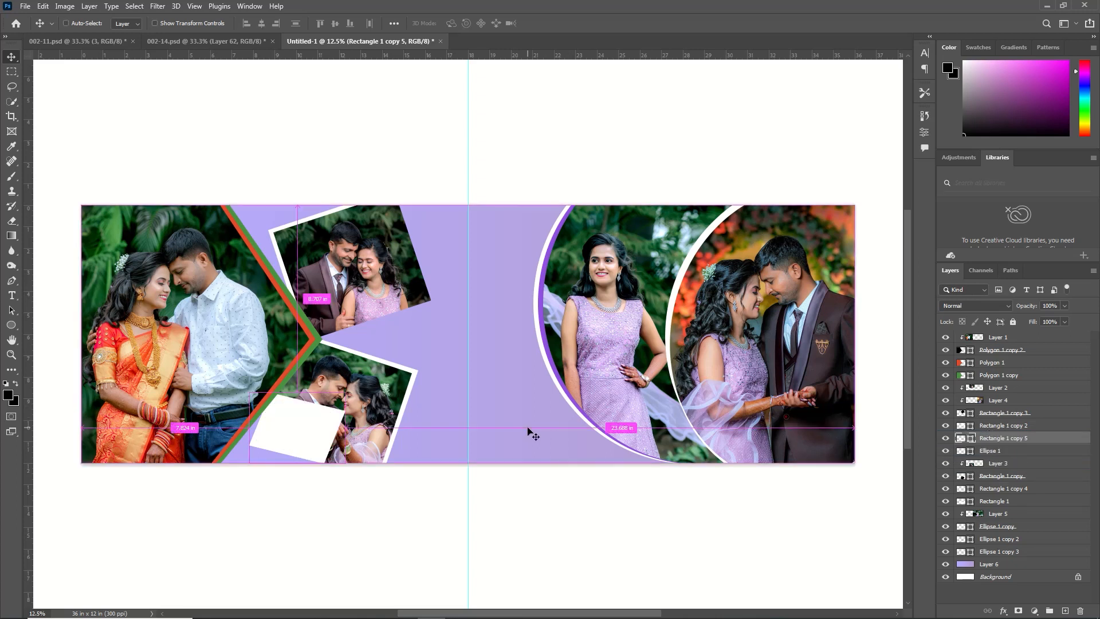
pyautogui.hotkey('ctrl', 't')
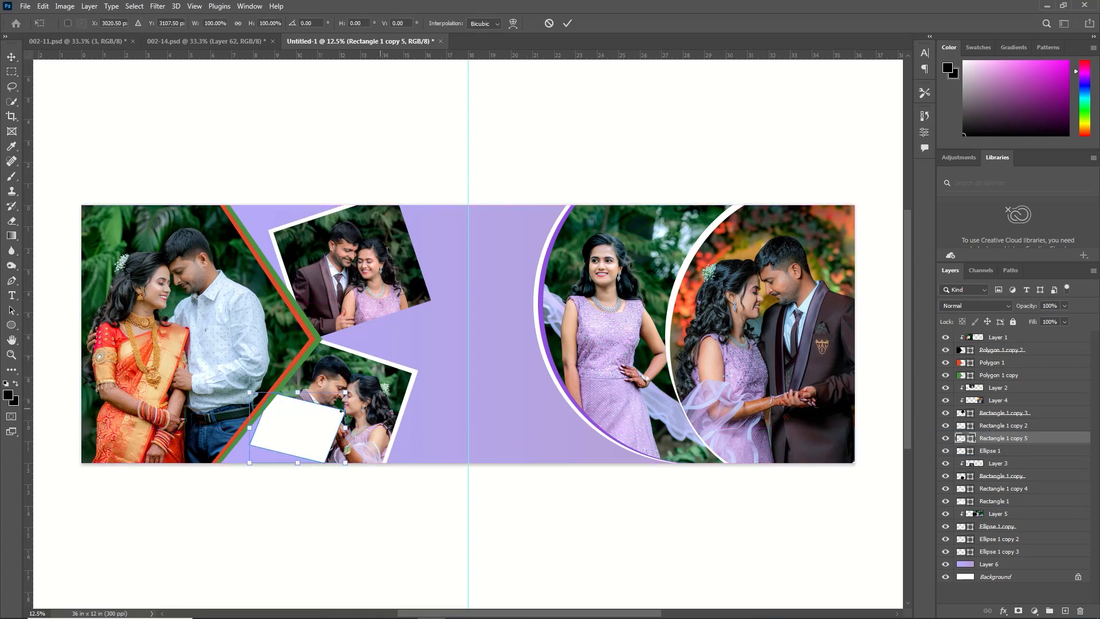
pyautogui.moveTo(324, 429); pyautogui.dragTo(412, 276)
pyautogui.moveTo(448, 227); pyautogui.dragTo(425, 295)
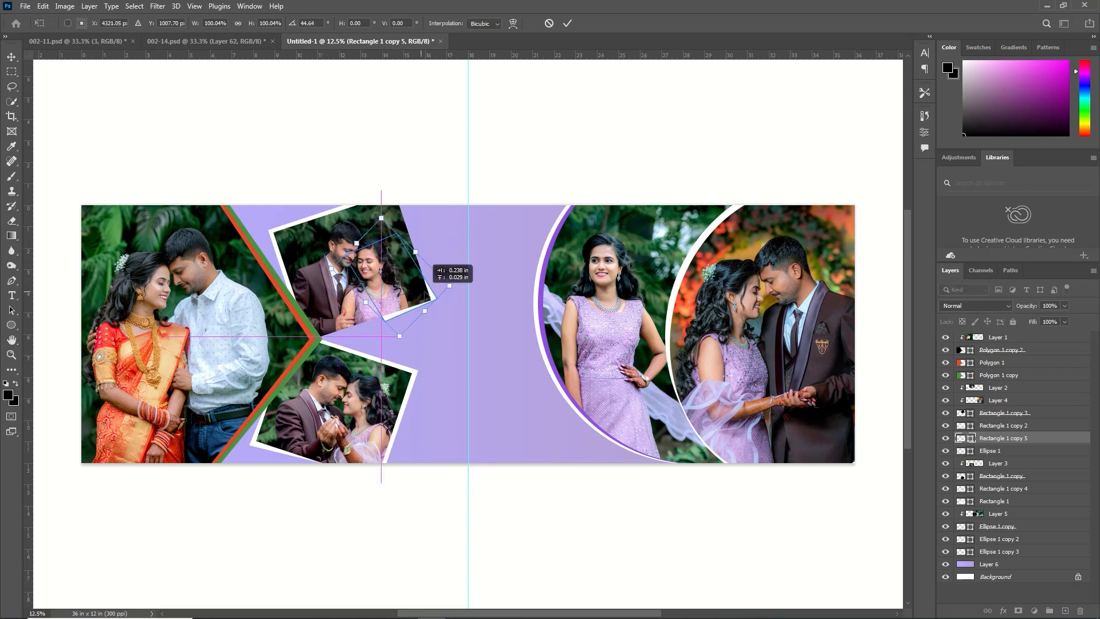
pyautogui.click(566, 23)
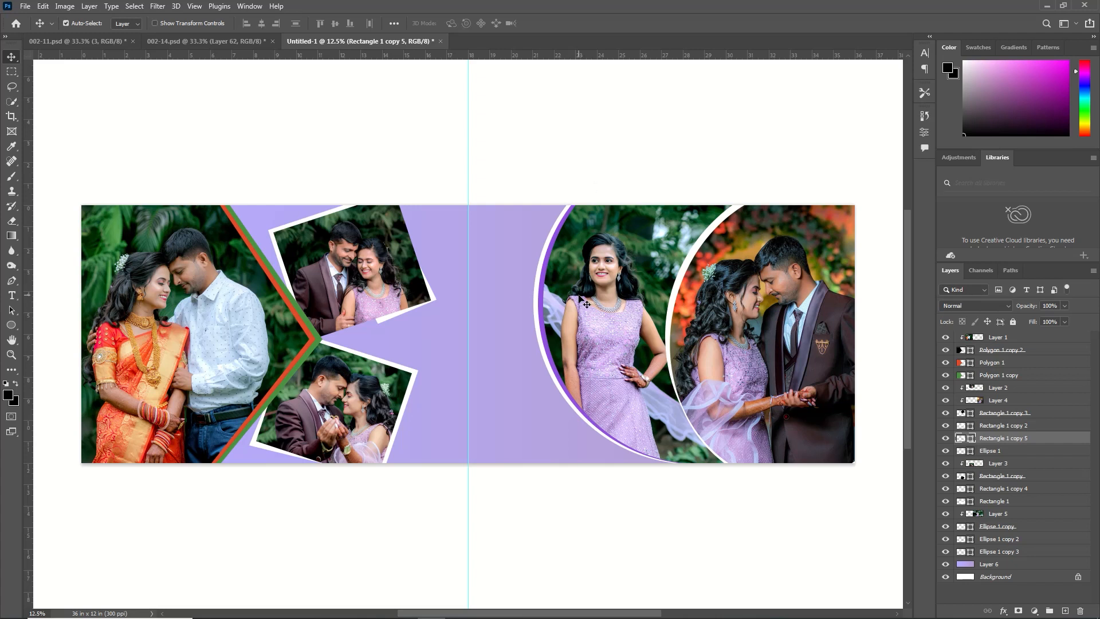
# Recolor the Polygon 1 border beside the large couple photo to white #ffffff
pyautogui.click(974, 362)
pyautogui.doubleClick(960, 362)
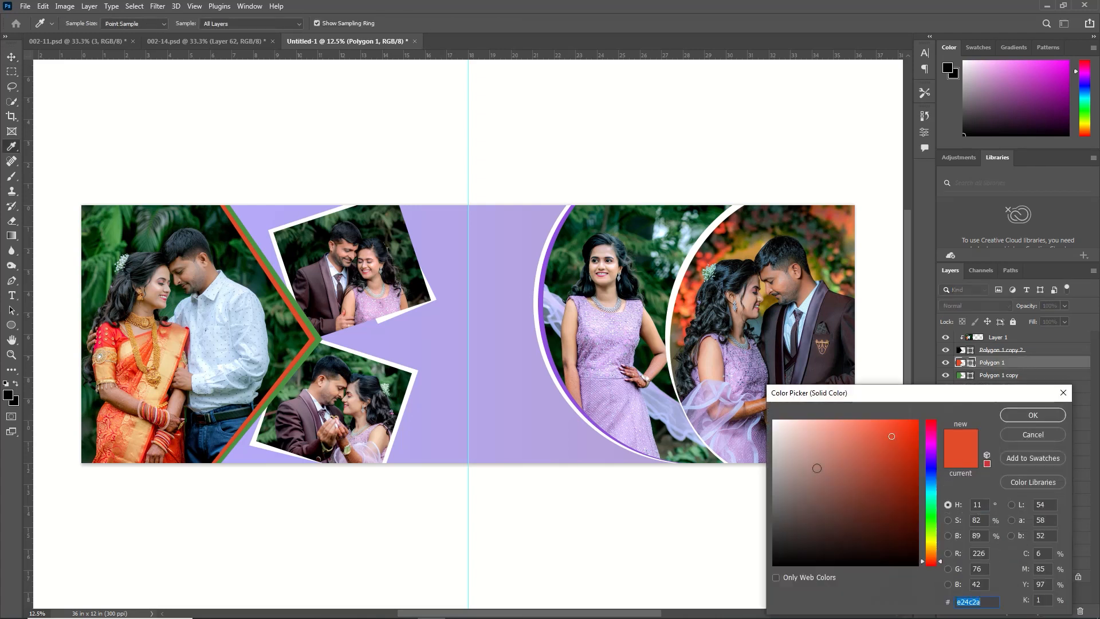
pyautogui.moveTo(816, 468); pyautogui.dragTo(698, 335)
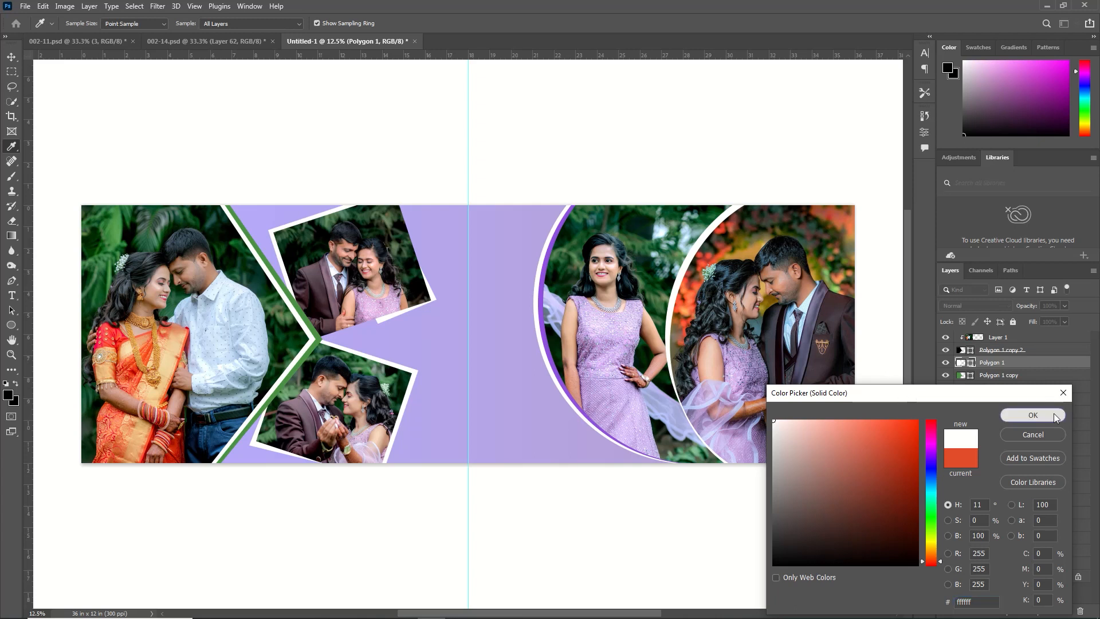
pyautogui.click(1032, 414)
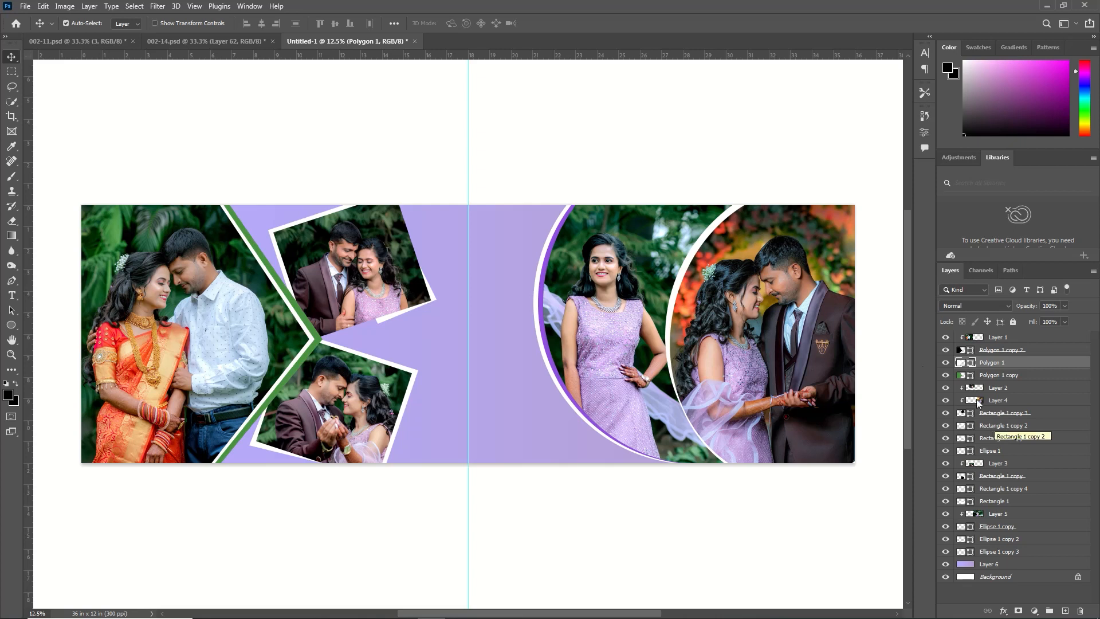
# Recolor the Polygon 1 copy border to coral red #f45f60, sampled from the bride's saree
pyautogui.click(318, 339)
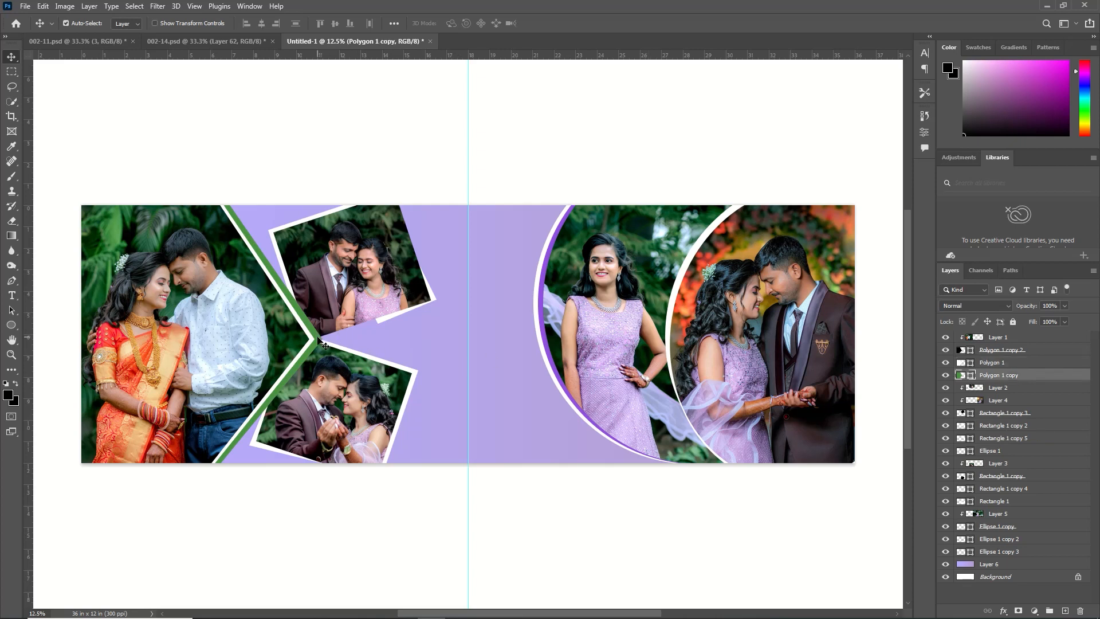
pyautogui.doubleClick(961, 375)
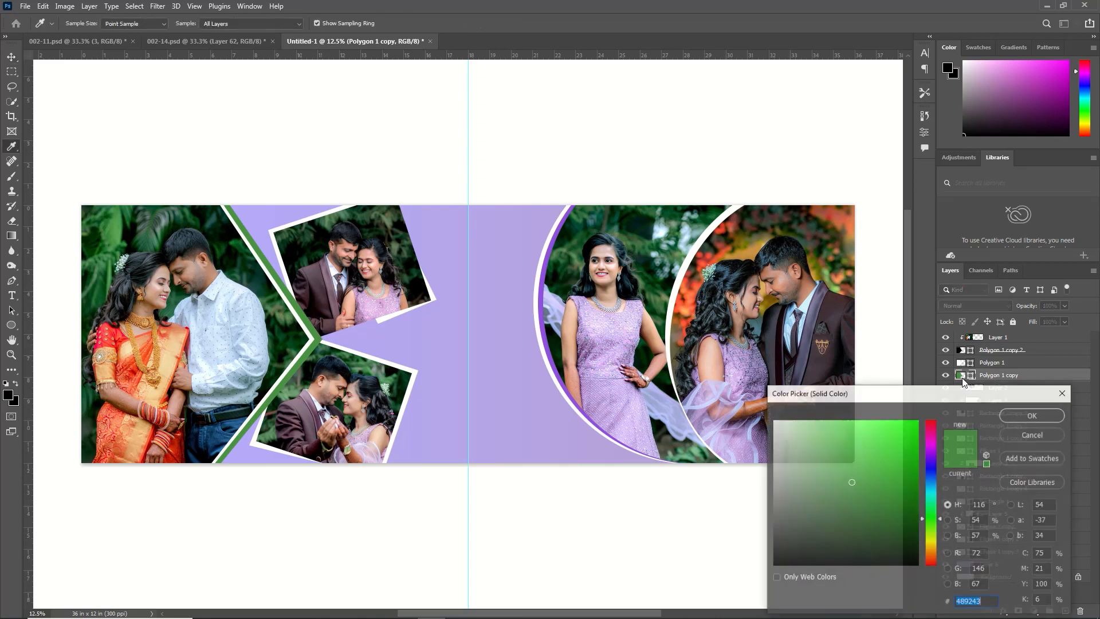
pyautogui.click(134, 370)
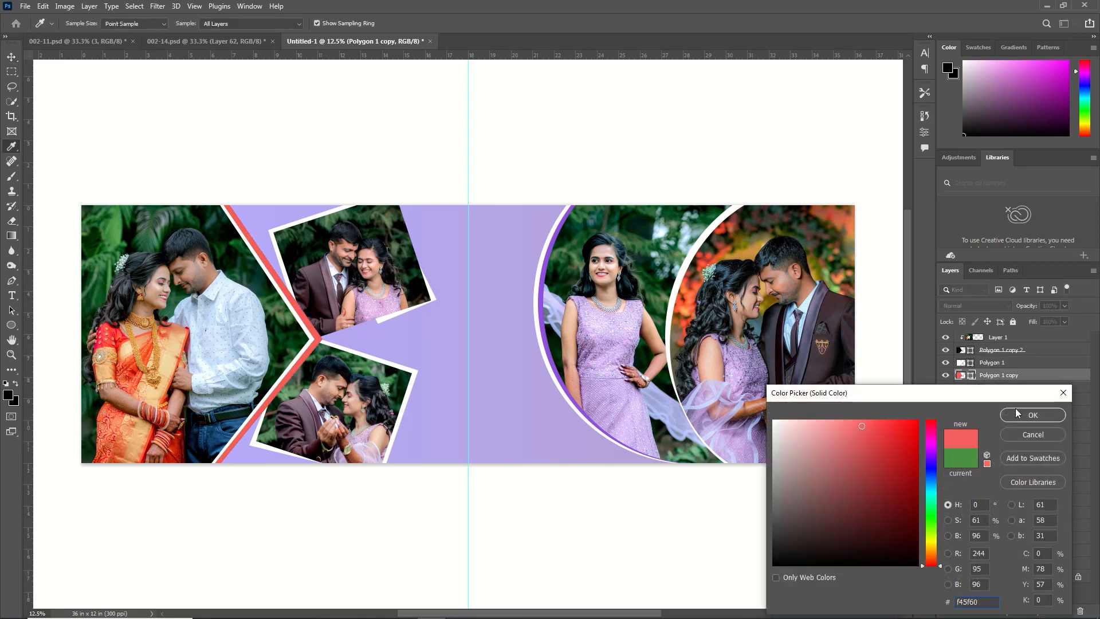
pyautogui.click(1028, 415)
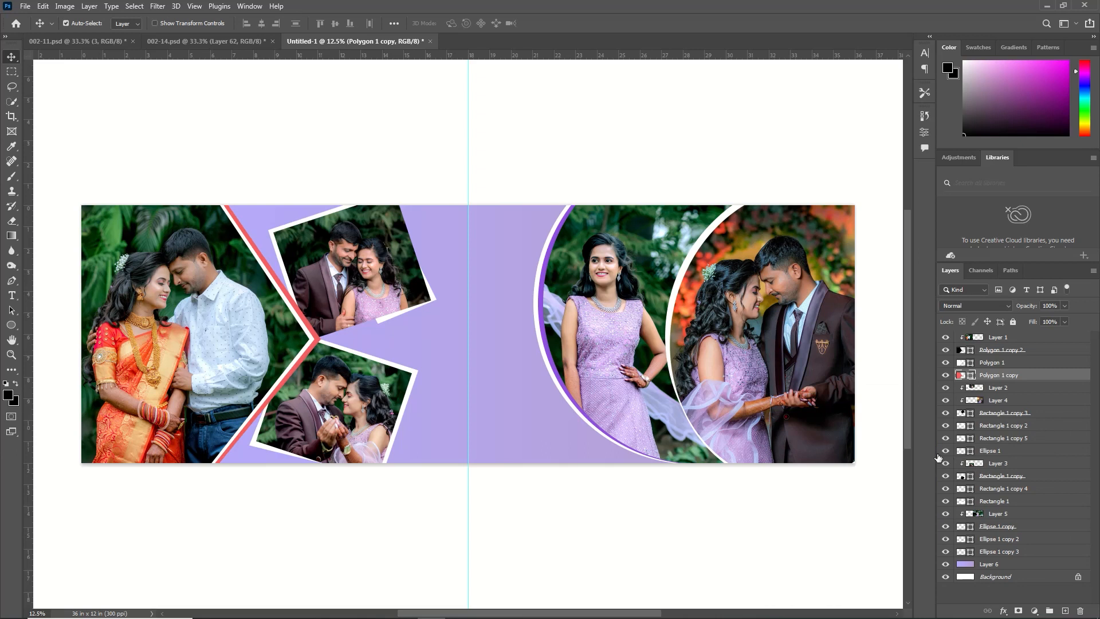
# Rotate Rectangle 1 copy 5 slightly so its white edge runs evenly along the upper tilted photo's lower-right corner
pyautogui.click(1000, 438)
pyautogui.hotkey('ctrl', 't')
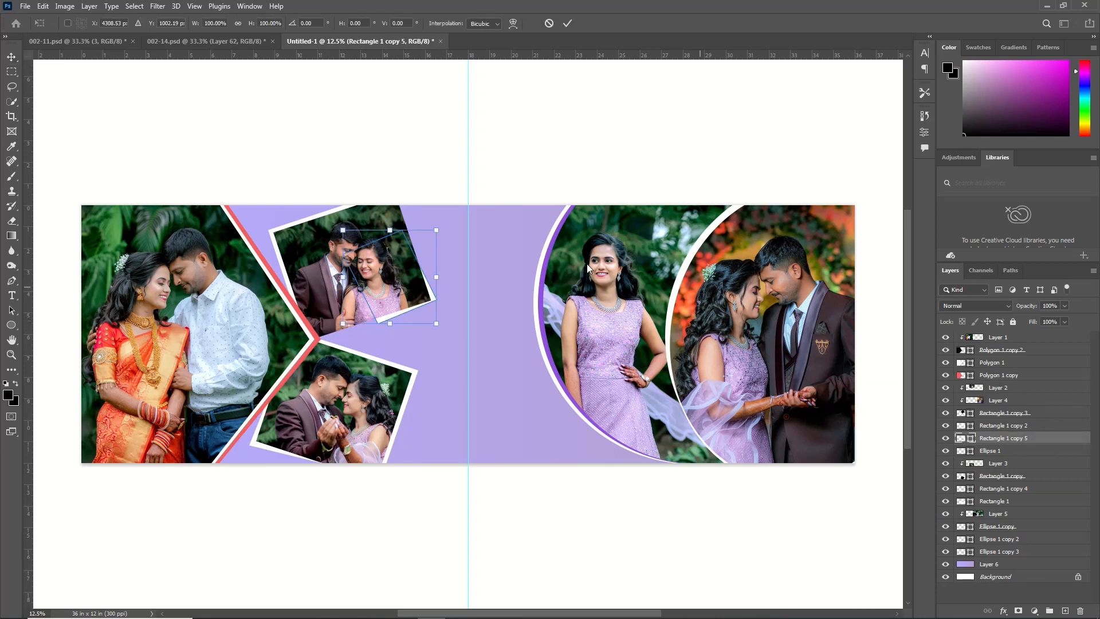
pyautogui.moveTo(471, 225)
pyautogui.mouseDown()
pyautogui.moveTo(461, 224)
pyautogui.moveTo(471, 228)
pyautogui.mouseUp()
pyautogui.click(567, 23)
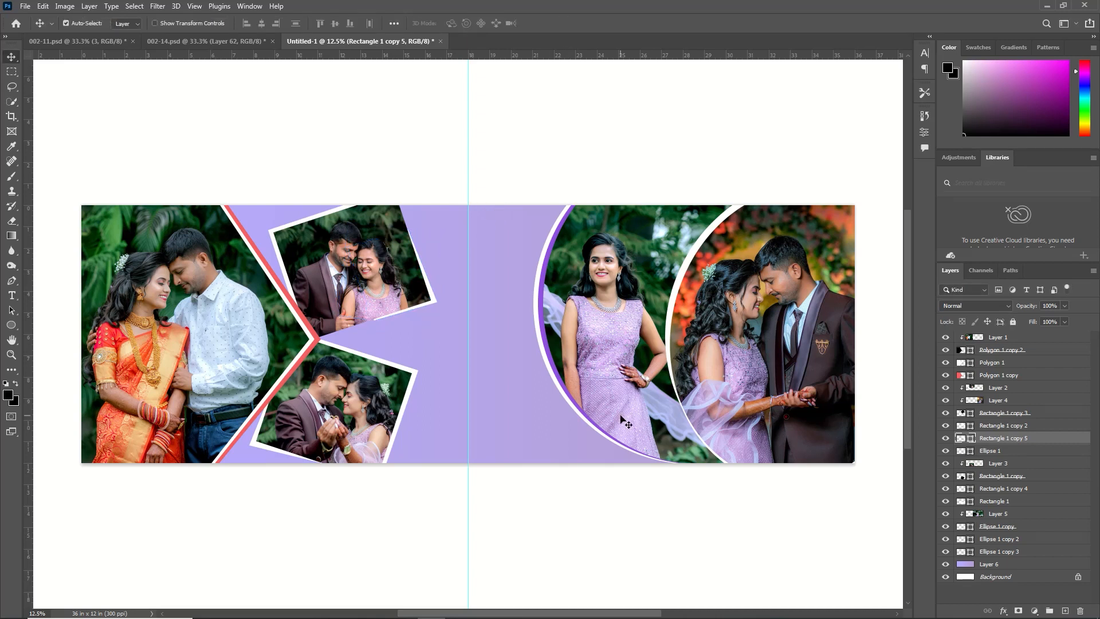
# Open the couple photo whose file name ends in 18021644 from the New folder in Downloads
pyautogui.click(25, 6)
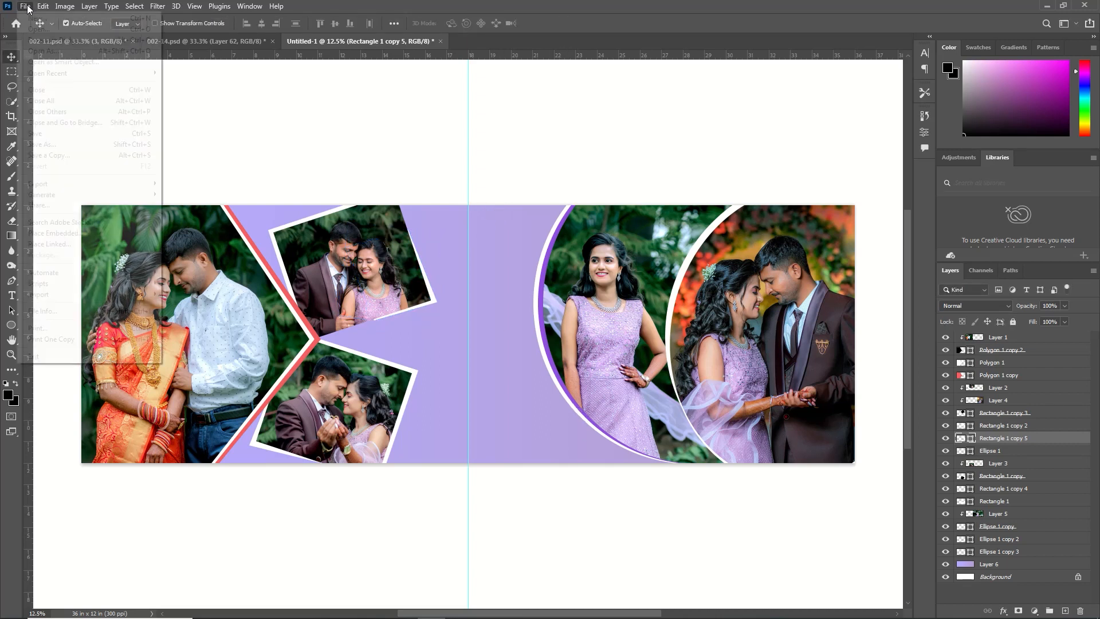
pyautogui.click(61, 30)
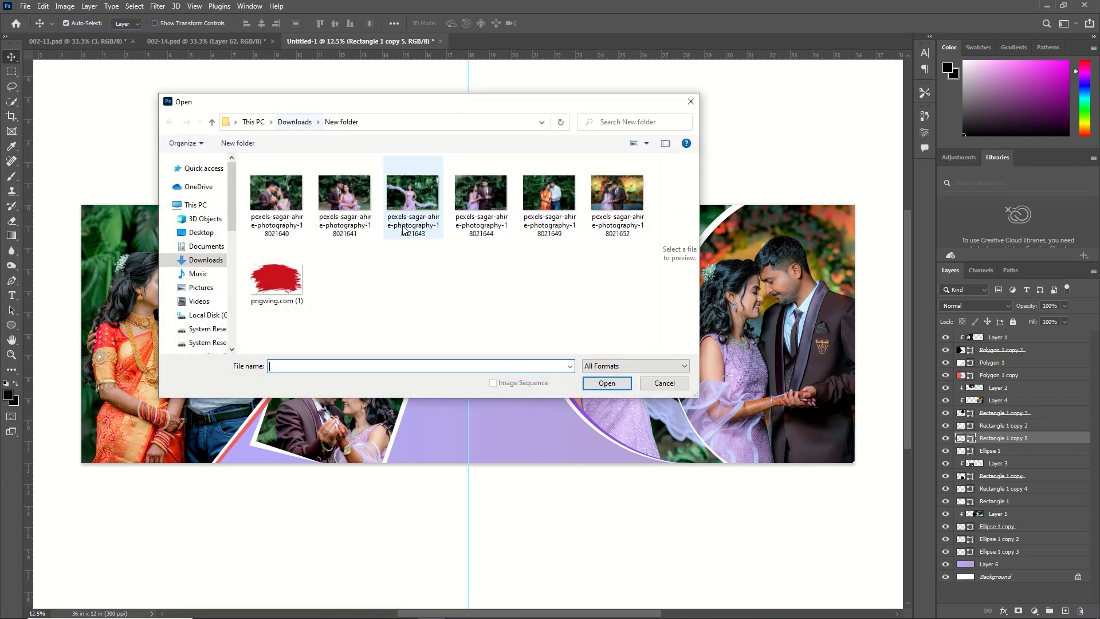
pyautogui.moveTo(412, 101); pyautogui.dragTo(776, 18)
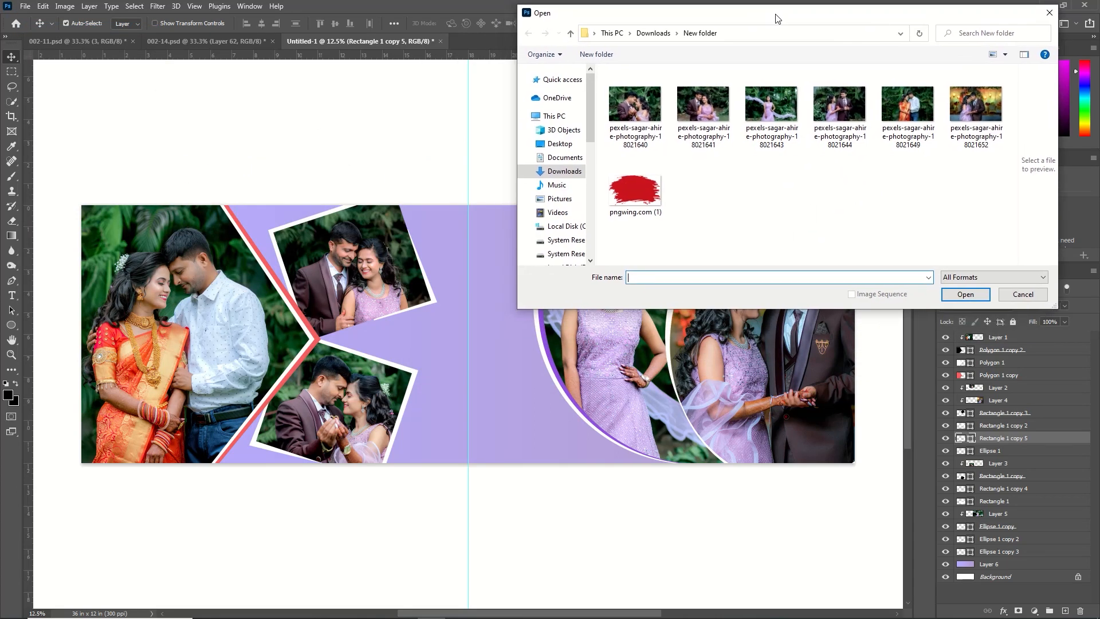
pyautogui.click(842, 109)
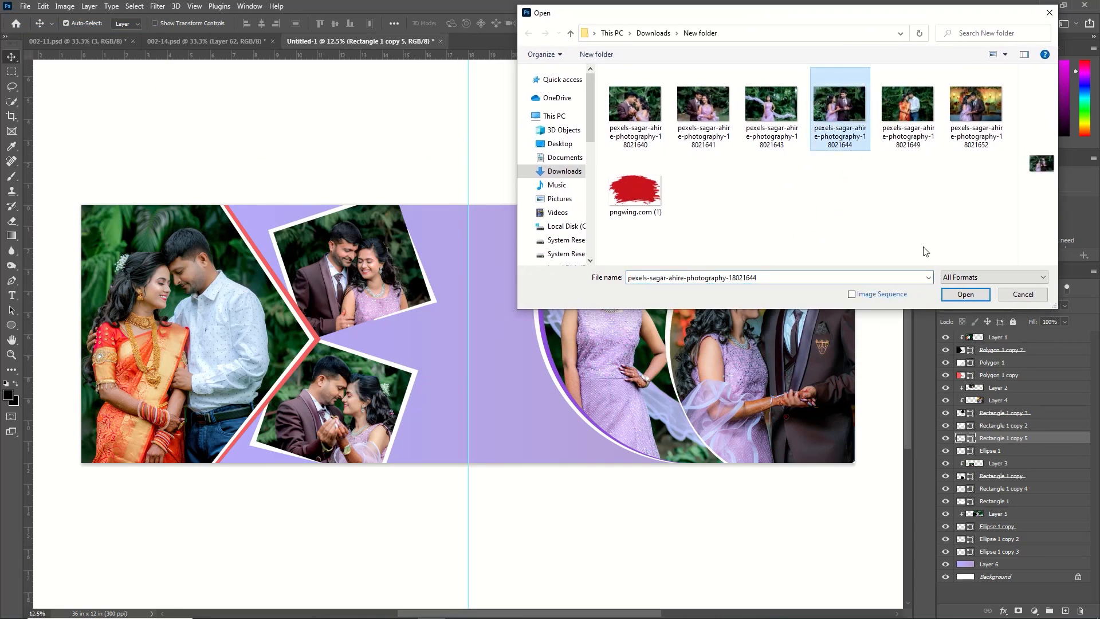
pyautogui.click(964, 294)
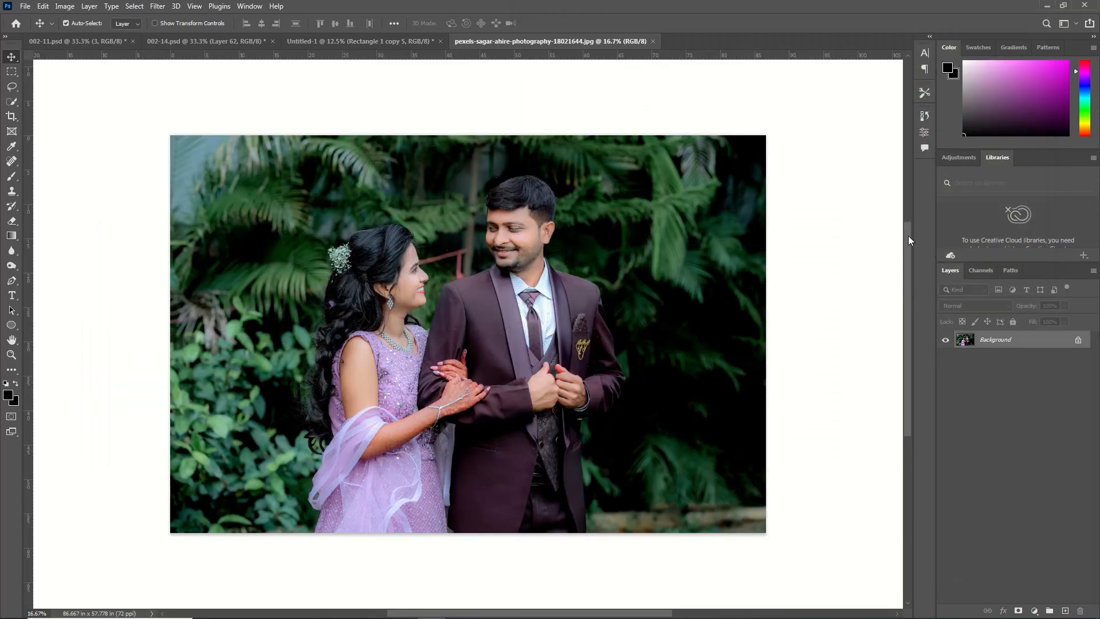
# Cut the entire opened photo to the clipboard and close its file without saving
pyautogui.hotkey('alt', 'BackSpace')
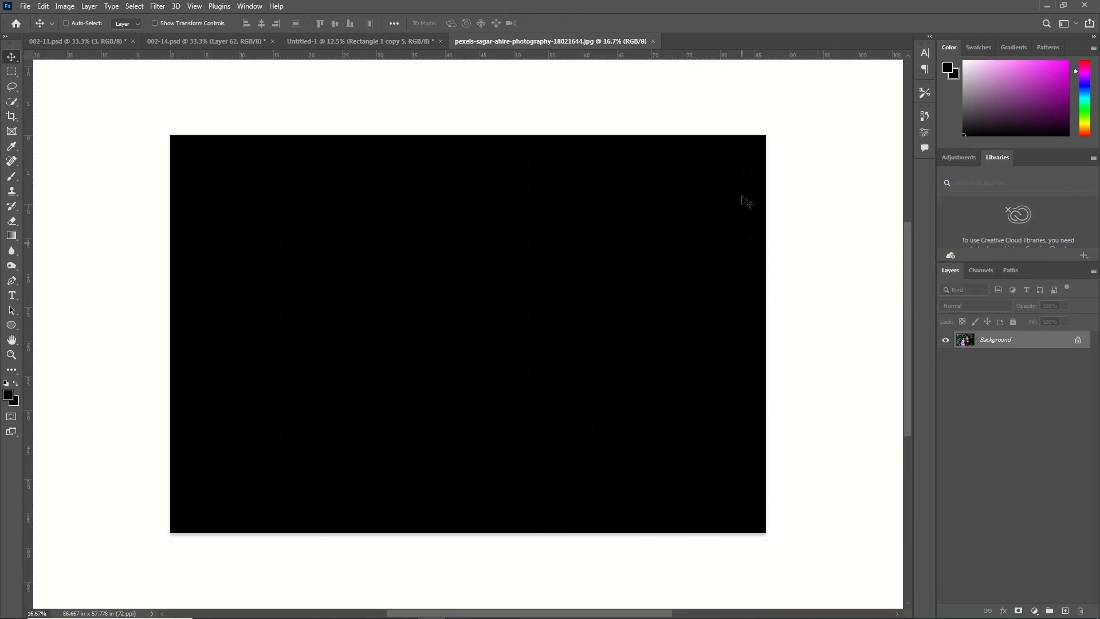
pyautogui.hotkey('ctrl', 'd')
pyautogui.click(657, 42)
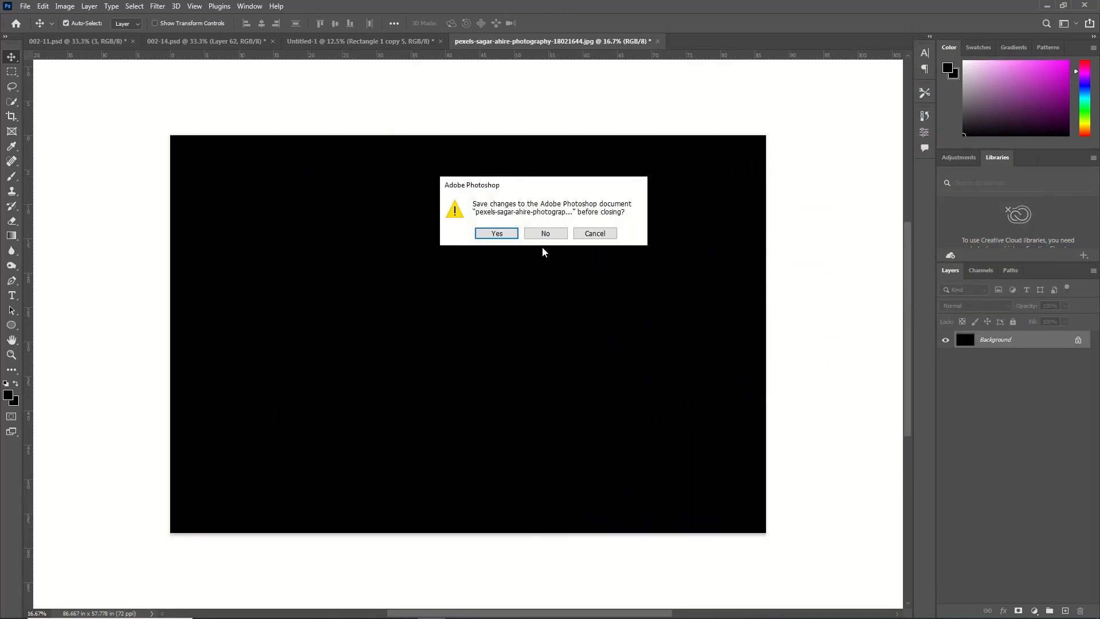
pyautogui.click(545, 233)
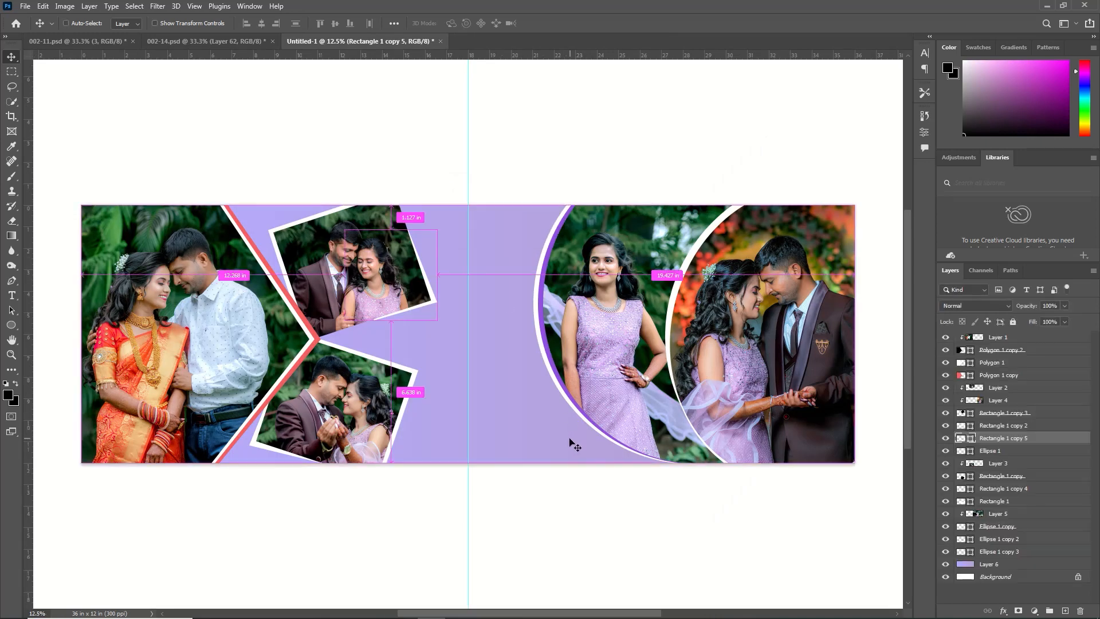
# Paste the photo into the album page directly above the Layer 6 gradient and shift it toward the upper right
pyautogui.hotkey('ctrl', 'v')
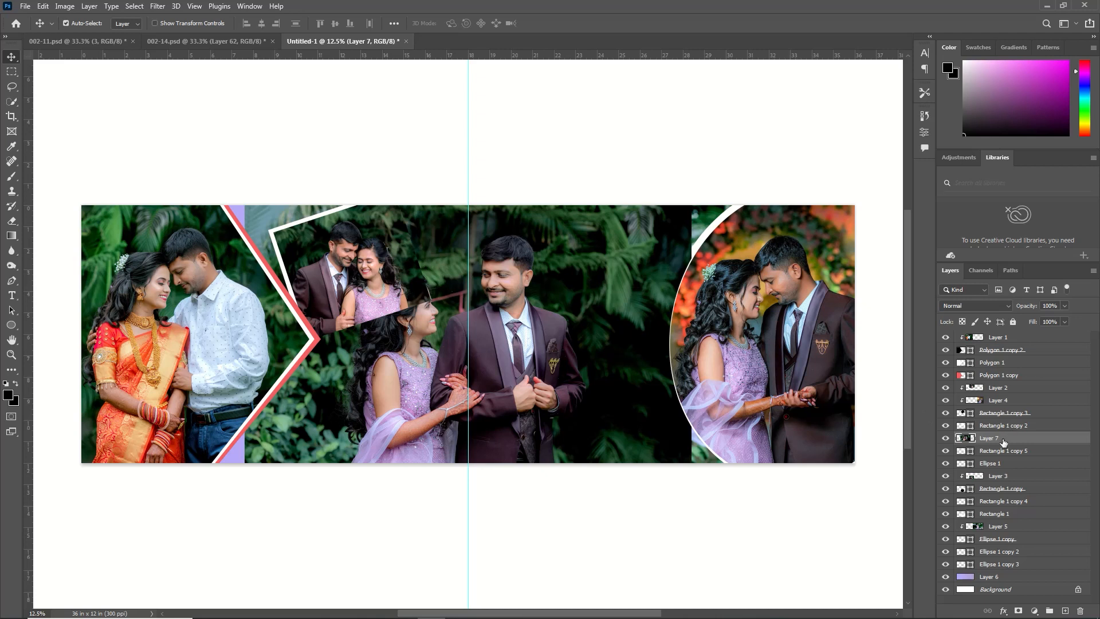
pyautogui.moveTo(1003, 442); pyautogui.dragTo(1006, 577)
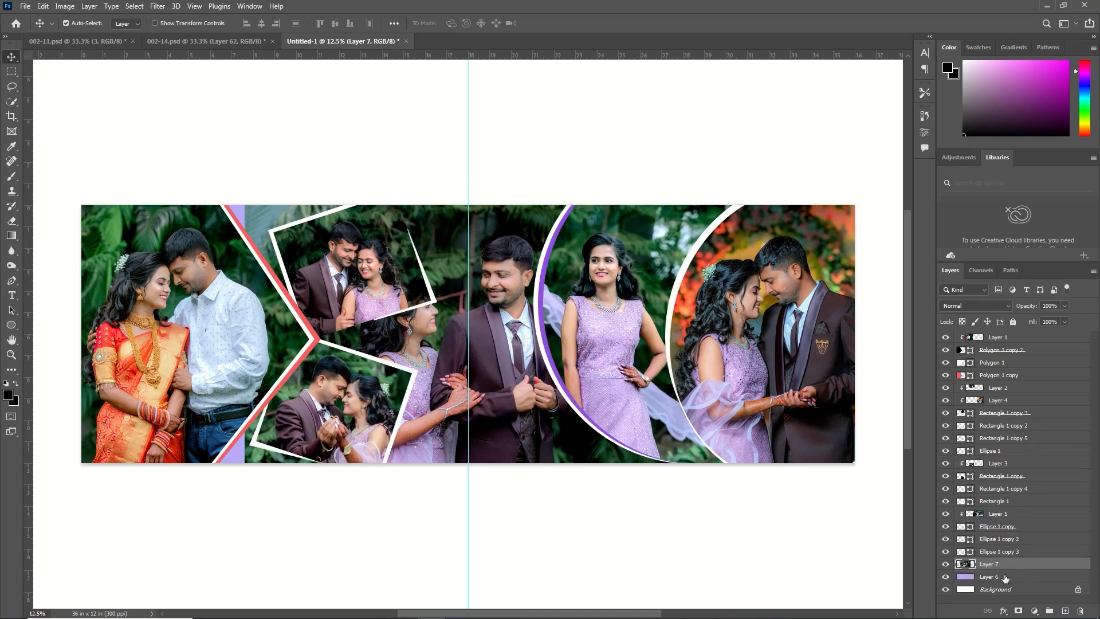
pyautogui.moveTo(568, 356); pyautogui.dragTo(590, 330)
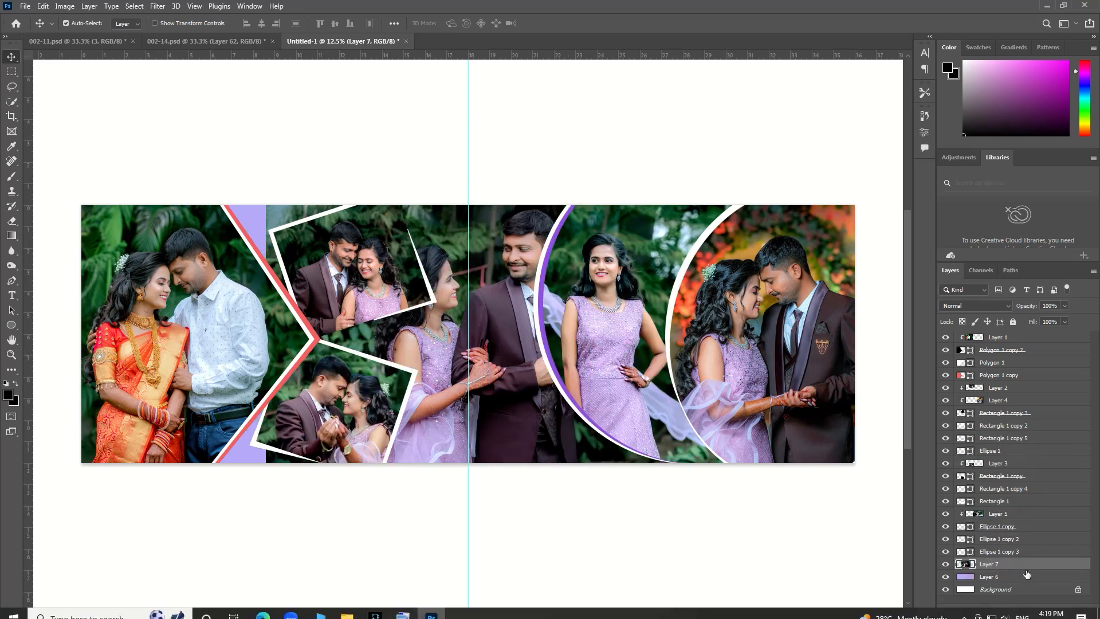
# Add a Black & White adjustment with the Default preset above Layer 7 and clip it to that photo
pyautogui.click(1034, 610)
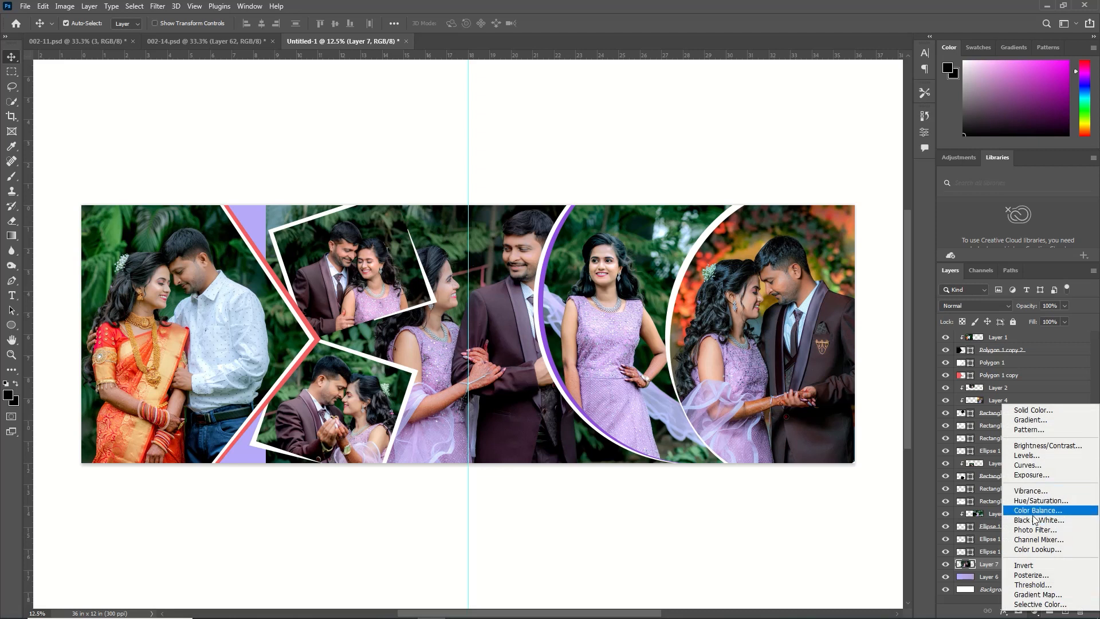
pyautogui.click(1035, 520)
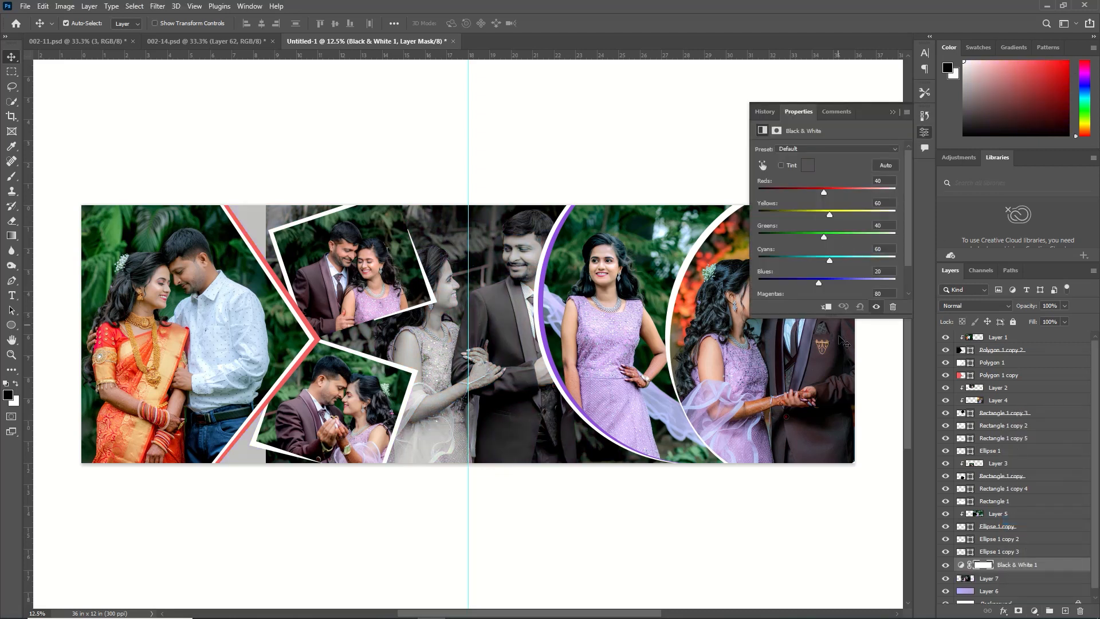
pyautogui.click(826, 307)
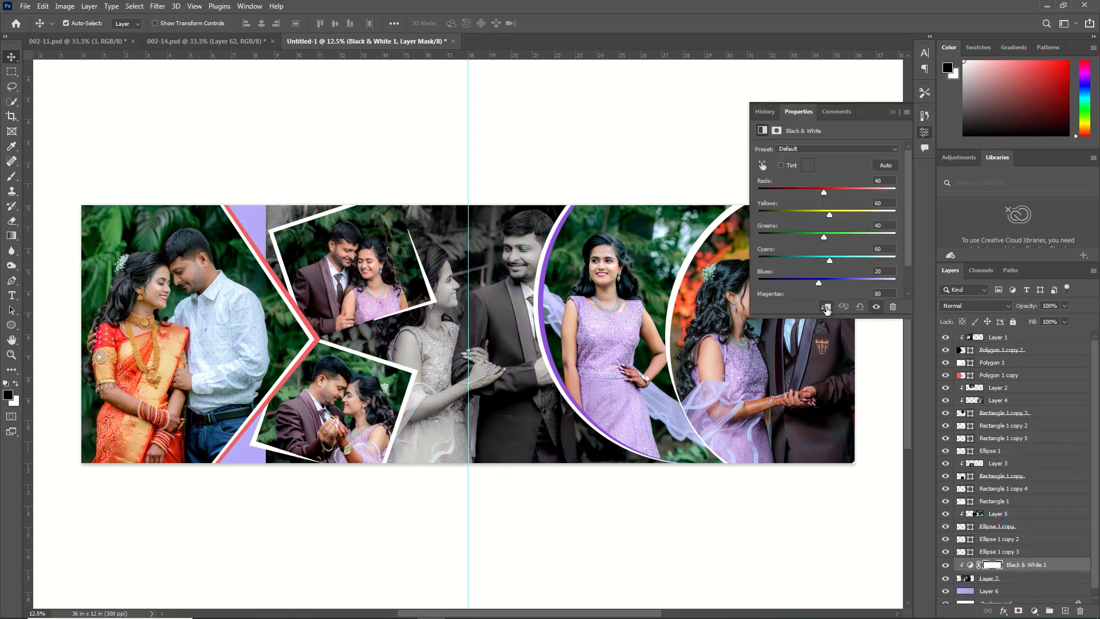
pyautogui.click(907, 114)
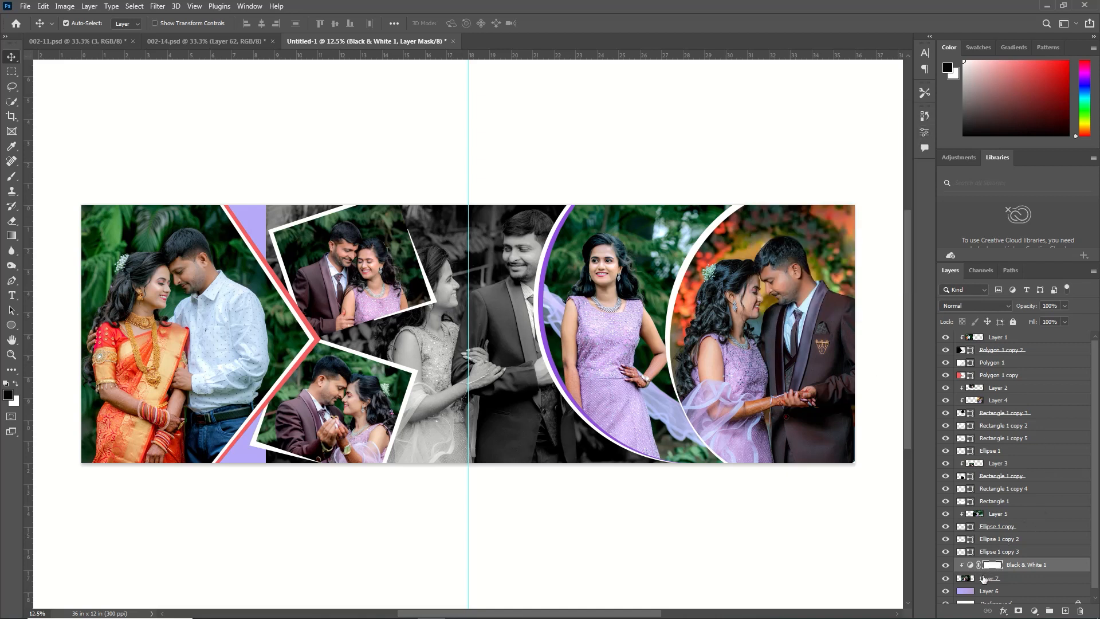
# Set Layer 7's opacity to 47% and add a Hide All layer mask to it
pyautogui.click(983, 580)
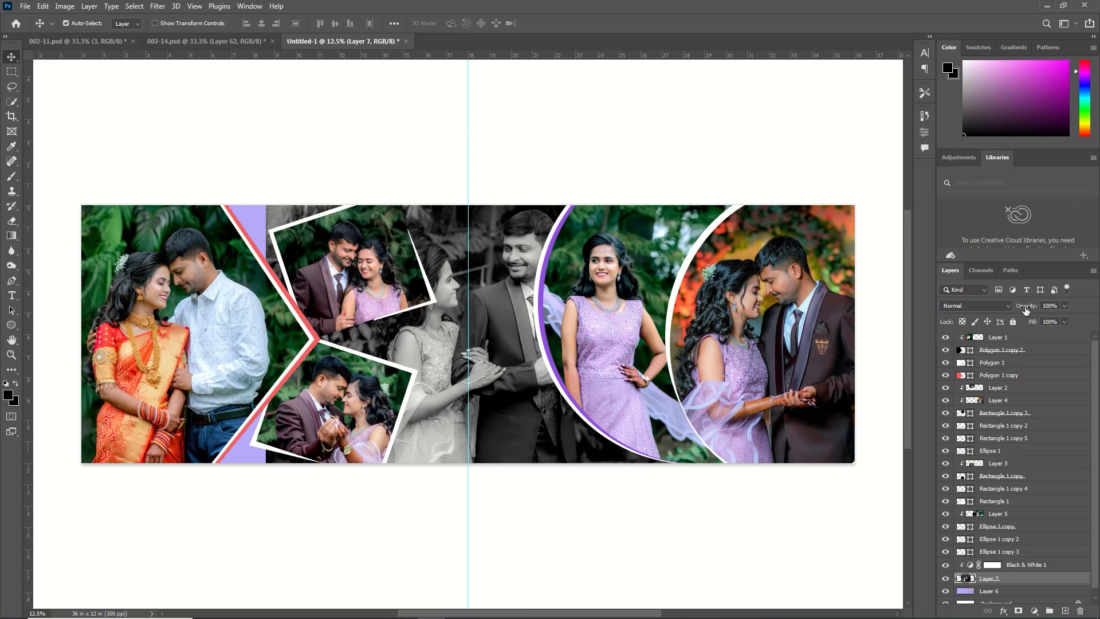
pyautogui.moveTo(1026, 310)
pyautogui.mouseDown()
pyautogui.moveTo(1006, 314)
pyautogui.moveTo(1020, 310)
pyautogui.mouseUp()
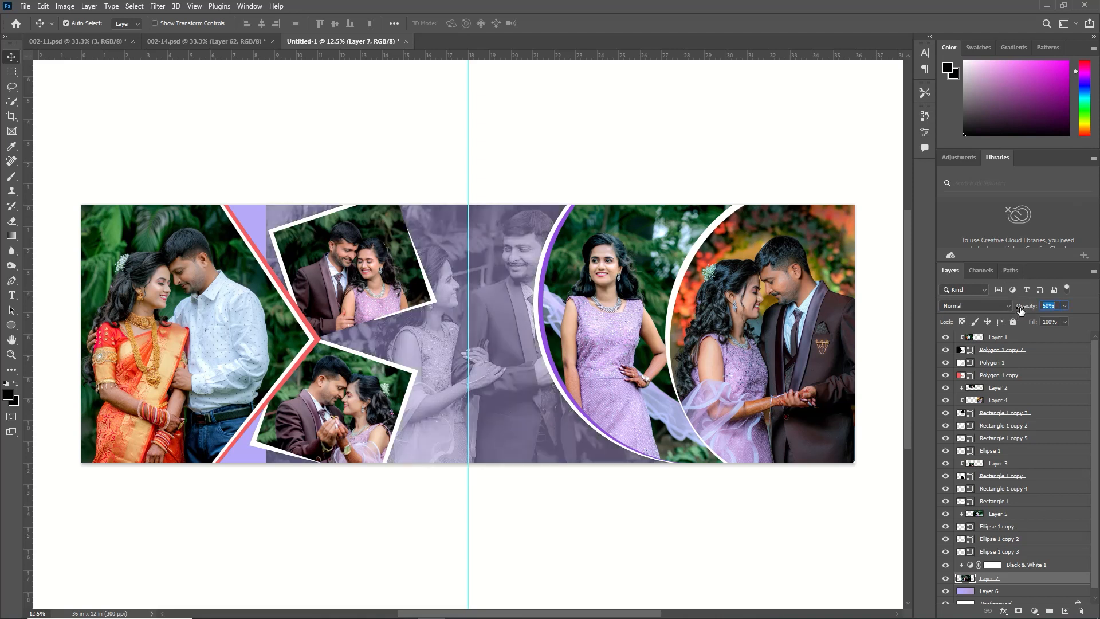
pyautogui.moveTo(1018, 315); pyautogui.dragTo(1019, 315)
pyautogui.click(89, 6)
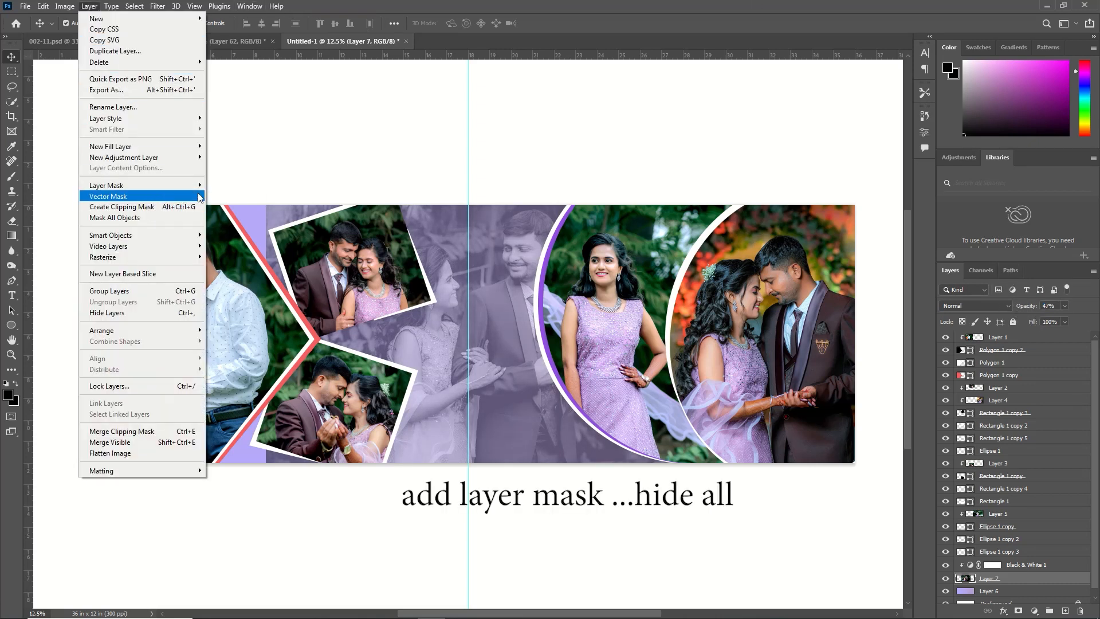
pyautogui.moveTo(195, 185)
pyautogui.click(241, 195)
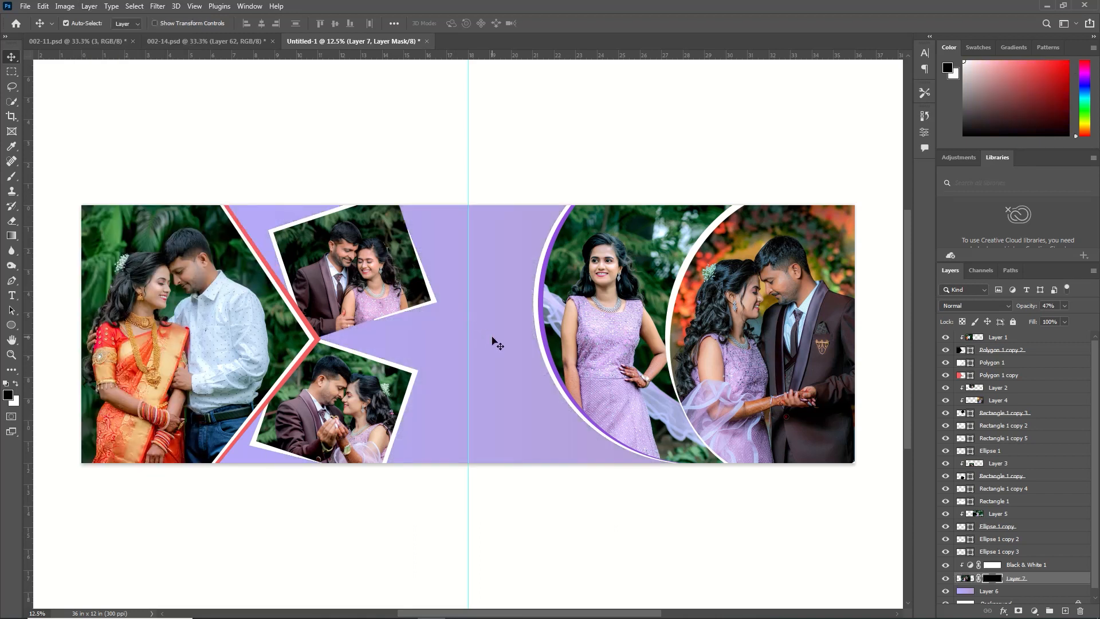
# Configure the Brush tool as Soft Round with a size of 1811 px, 0% hardness and 14% opacity
pyautogui.click(12, 176)
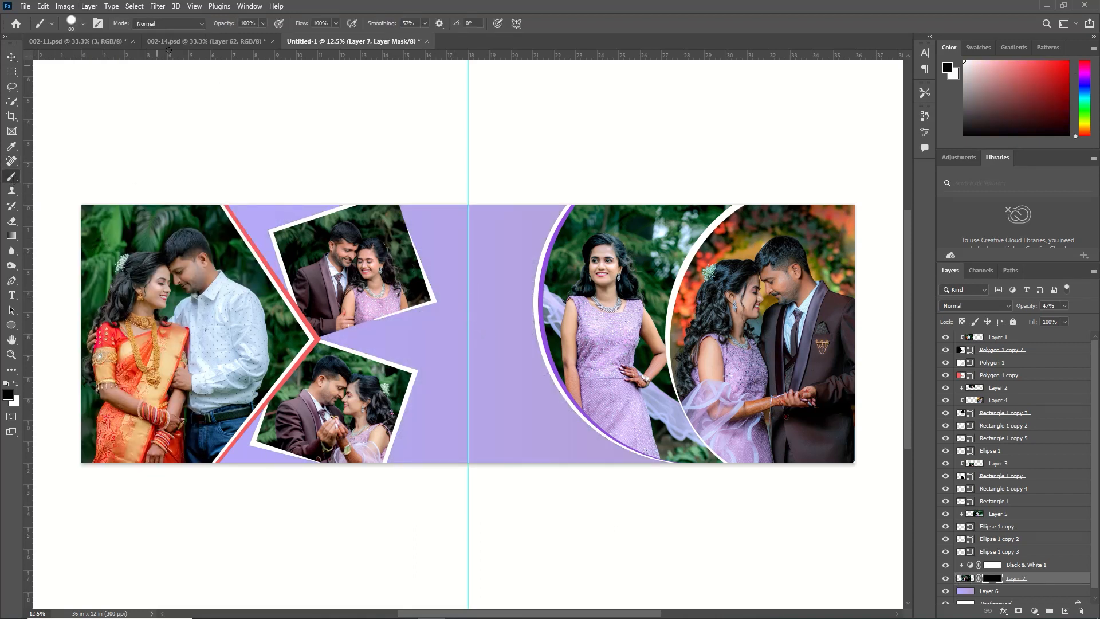
pyautogui.click(82, 25)
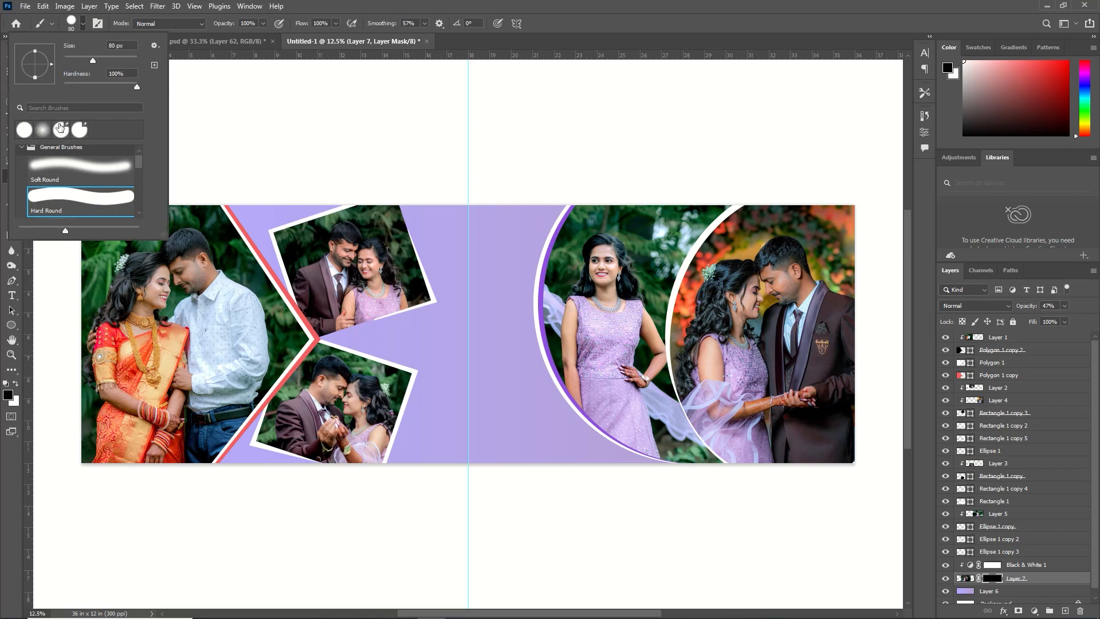
pyautogui.click(42, 130)
pyautogui.moveTo(95, 61); pyautogui.dragTo(132, 60)
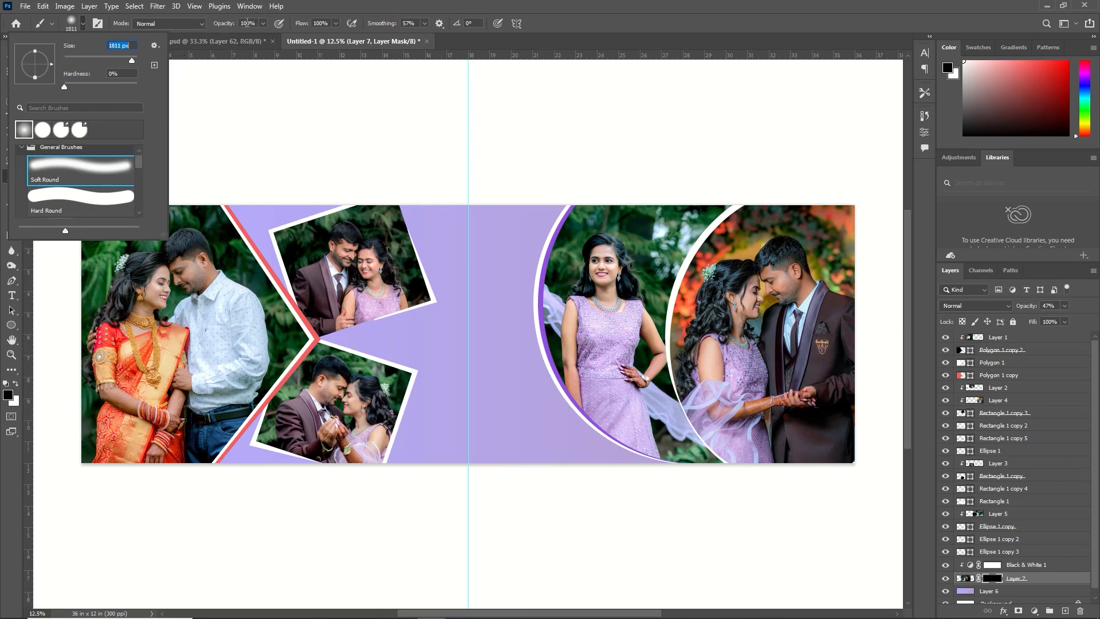
pyautogui.moveTo(229, 24); pyautogui.dragTo(177, 36)
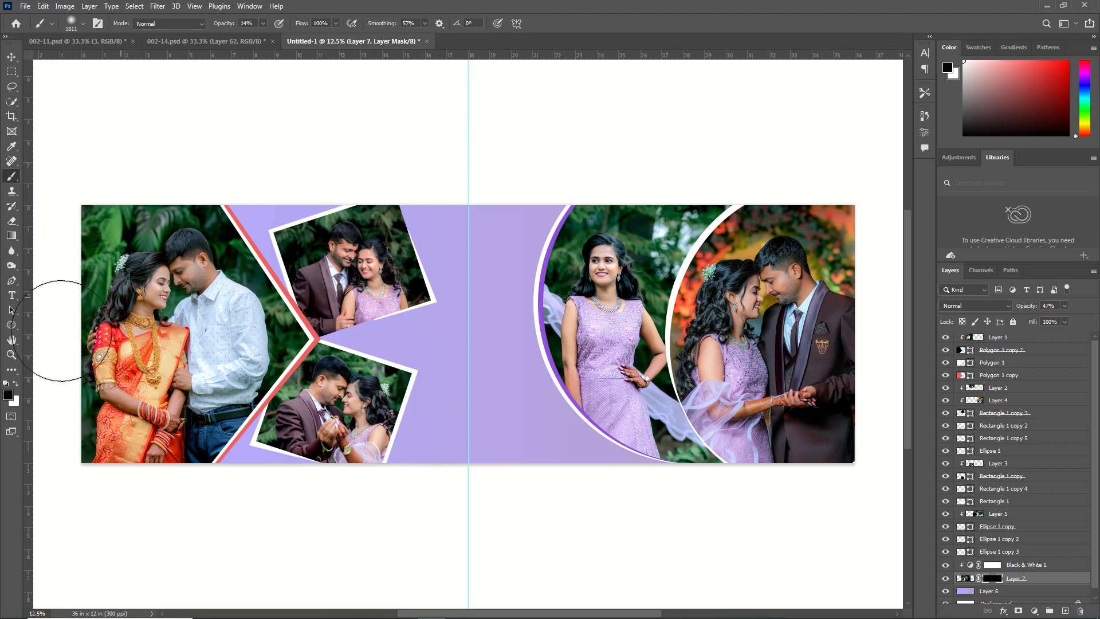
# Paint white on Layer 7's mask to softly reveal the couple around the page centre and lower the layer's opacity to 34%
pyautogui.press('x')
pyautogui.moveTo(467, 324)
pyautogui.mouseDown()
pyautogui.moveTo(475, 288)
pyautogui.moveTo(501, 263)
pyautogui.moveTo(478, 264)
pyautogui.moveTo(462, 309)
pyautogui.moveTo(437, 332)
pyautogui.moveTo(502, 321)
pyautogui.moveTo(461, 345)
pyautogui.moveTo(432, 322)
pyautogui.moveTo(444, 371)
pyautogui.moveTo(503, 316)
pyautogui.moveTo(441, 302)
pyautogui.moveTo(441, 350)
pyautogui.moveTo(432, 351)
pyautogui.moveTo(449, 274)
pyautogui.moveTo(456, 290)
pyautogui.moveTo(486, 295)
pyautogui.moveTo(524, 262)
pyautogui.moveTo(481, 349)
pyautogui.moveTo(535, 247)
pyautogui.moveTo(455, 250)
pyautogui.moveTo(415, 337)
pyautogui.moveTo(422, 359)
pyautogui.moveTo(539, 372)
pyautogui.moveTo(522, 254)
pyautogui.moveTo(497, 259)
pyautogui.moveTo(436, 321)
pyautogui.moveTo(435, 355)
pyautogui.moveTo(498, 343)
pyautogui.moveTo(532, 263)
pyautogui.moveTo(518, 252)
pyautogui.moveTo(453, 292)
pyautogui.moveTo(458, 344)
pyautogui.moveTo(494, 334)
pyautogui.mouseUp()
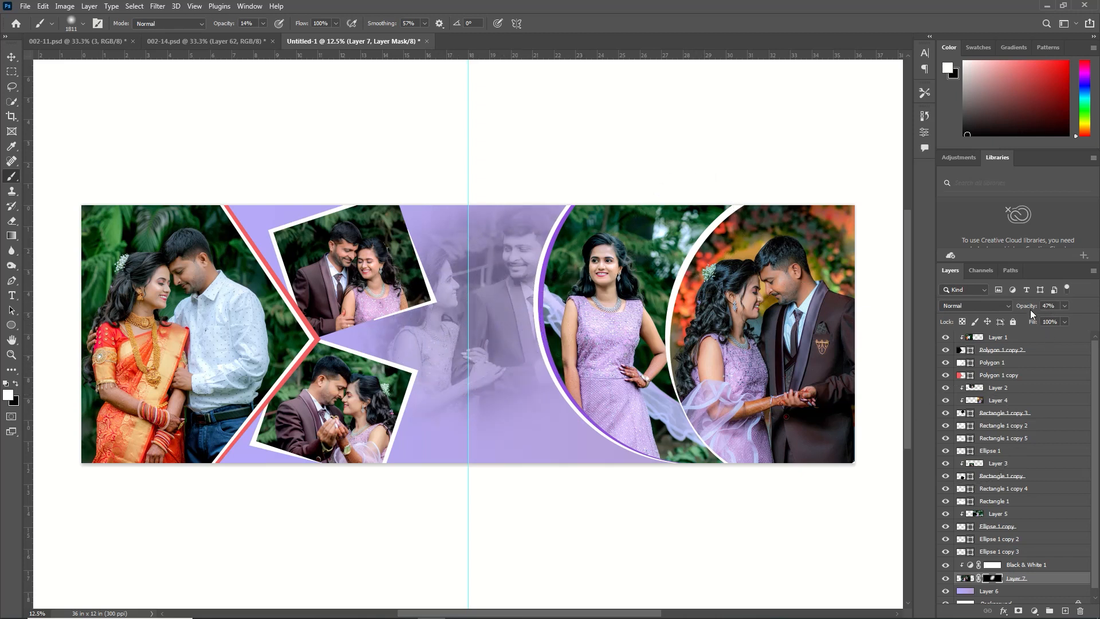
pyautogui.moveTo(1029, 306); pyautogui.dragTo(1022, 310)
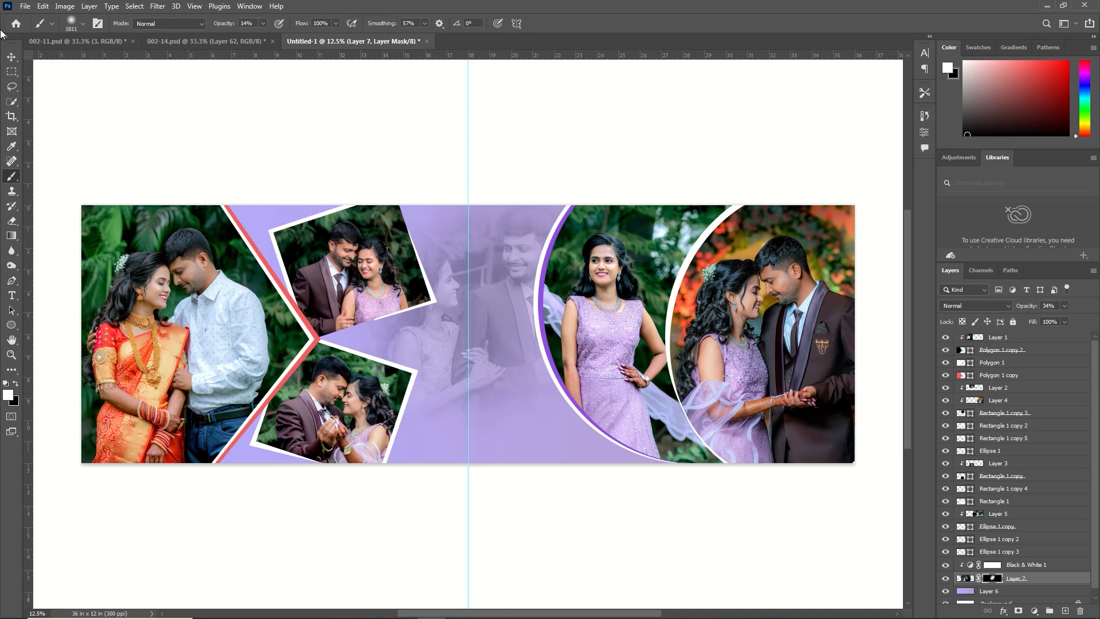
# Copy the script Reception title from 002-11.psd into the album page and move its layer to the top of the stack
pyautogui.click(78, 41)
pyautogui.press('v')
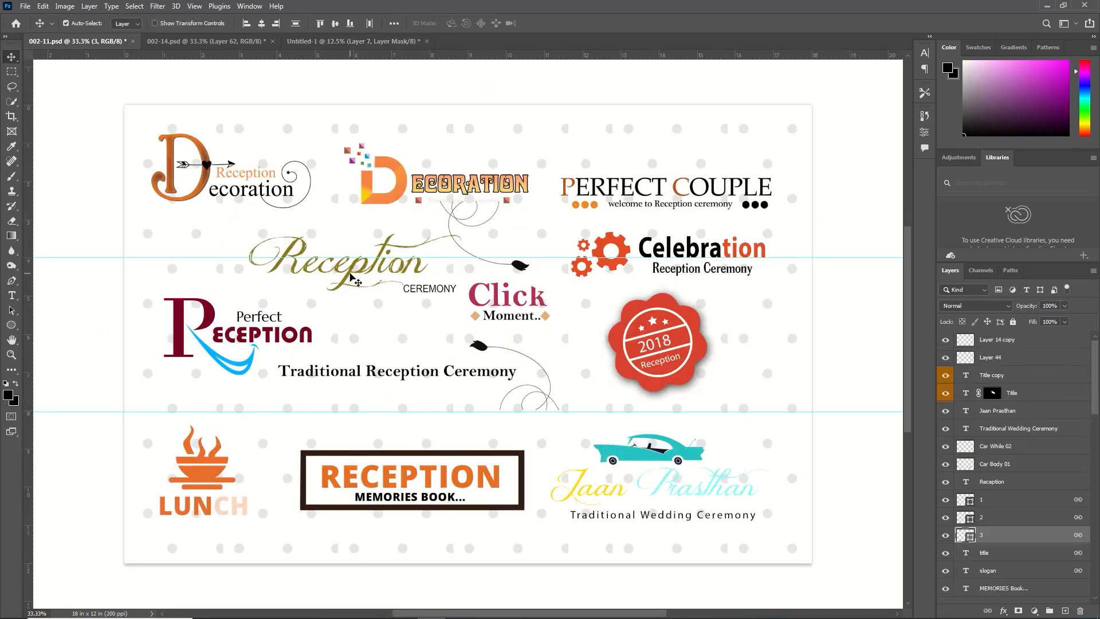
pyautogui.moveTo(352, 278); pyautogui.dragTo(480, 94)
pyautogui.moveTo(497, 384); pyautogui.dragTo(514, 406)
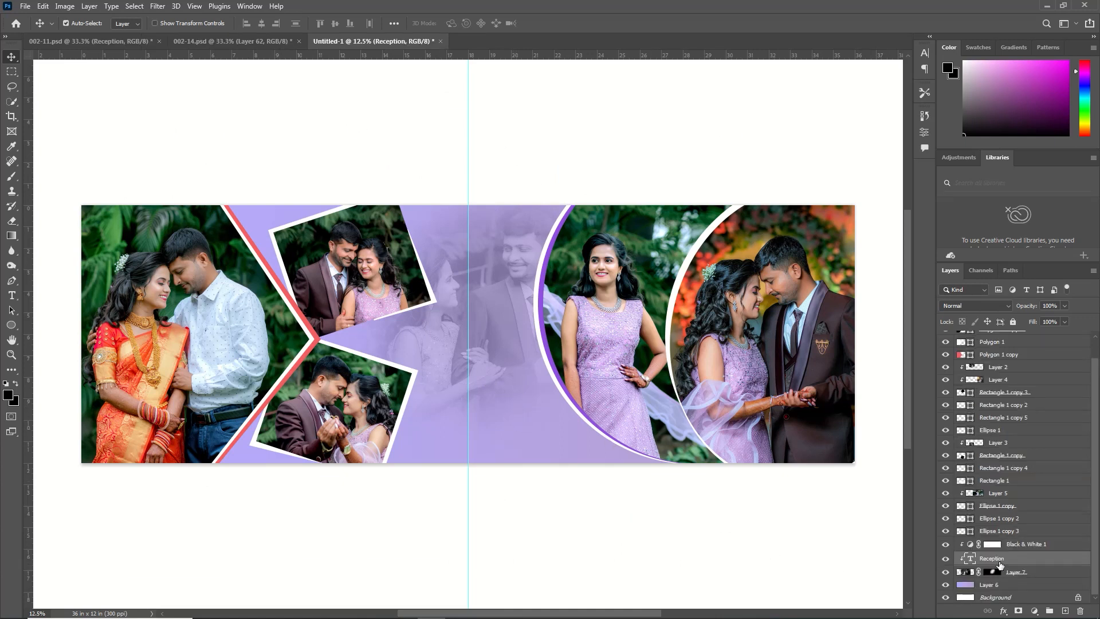
pyautogui.moveTo(993, 564); pyautogui.dragTo(993, 337)
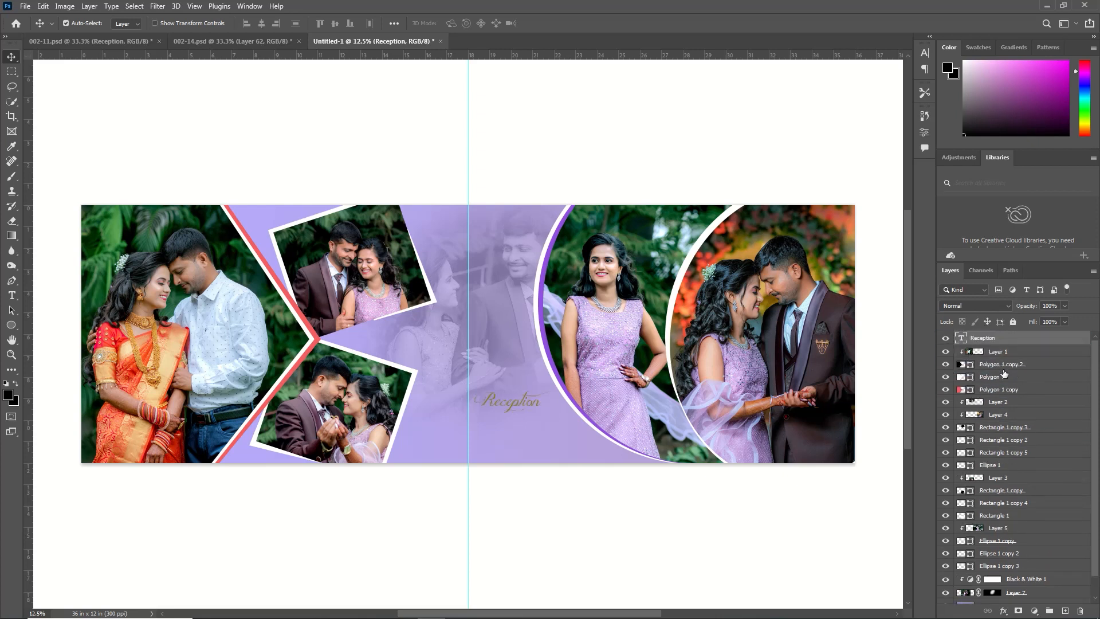
# Enlarge the Reception title and place it on the lavender area beside the lower edge of the large circular photo
pyautogui.press('ctrl')
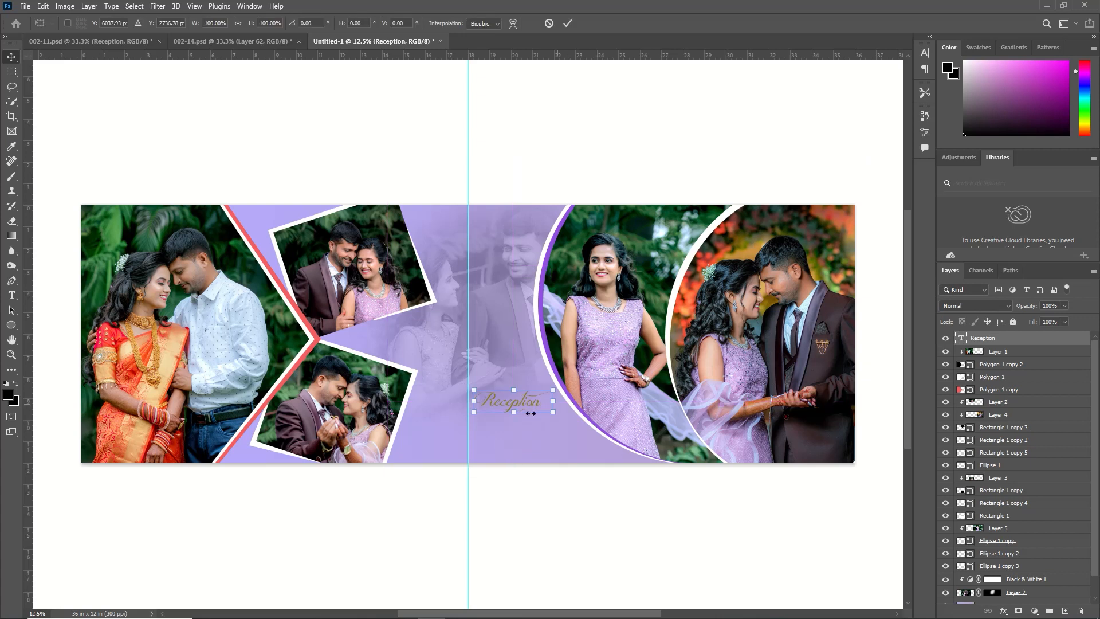
pyautogui.hotkey('ctrl', 't')
pyautogui.moveTo(553, 411)
pyautogui.mouseDown()
pyautogui.moveTo(583, 419)
pyautogui.moveTo(547, 409)
pyautogui.moveTo(554, 430)
pyautogui.mouseUp()
pyautogui.click(567, 23)
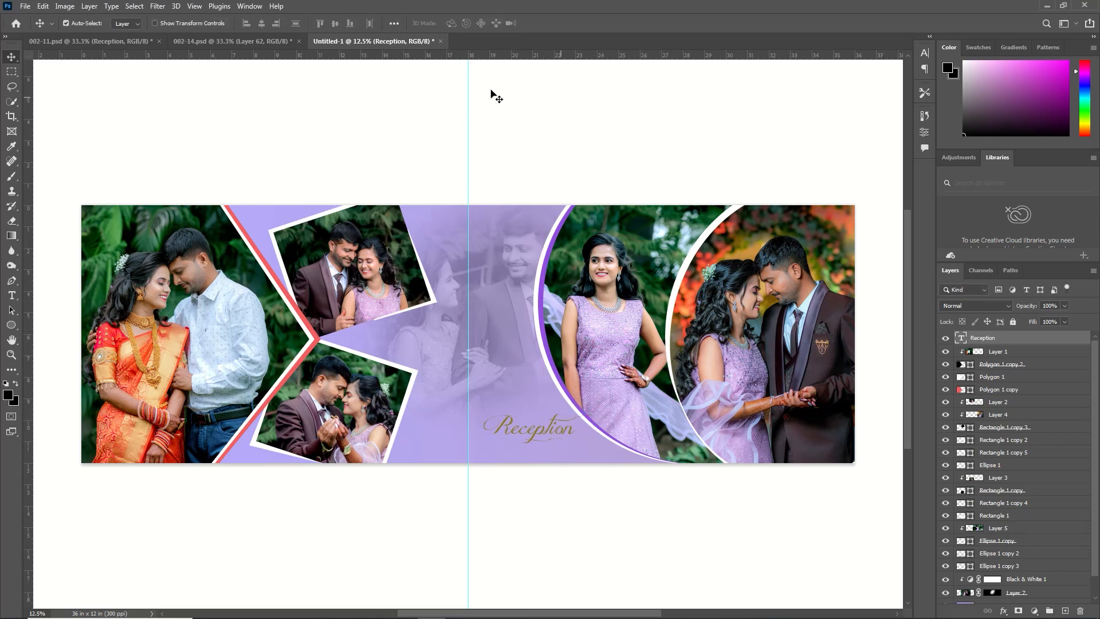
# Copy the Celebration title from 002-11.psd onto the album page, rotate it -87.94° and place it in the page's upper-left corner
pyautogui.click(184, 43)
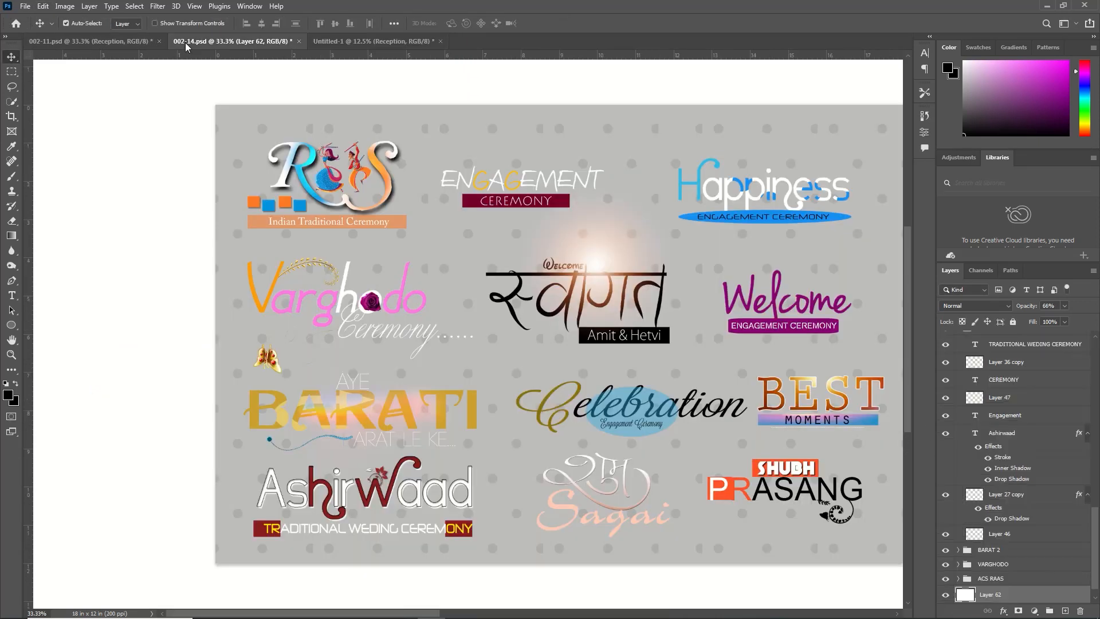
pyautogui.click(129, 41)
pyautogui.moveTo(690, 244); pyautogui.dragTo(459, 166)
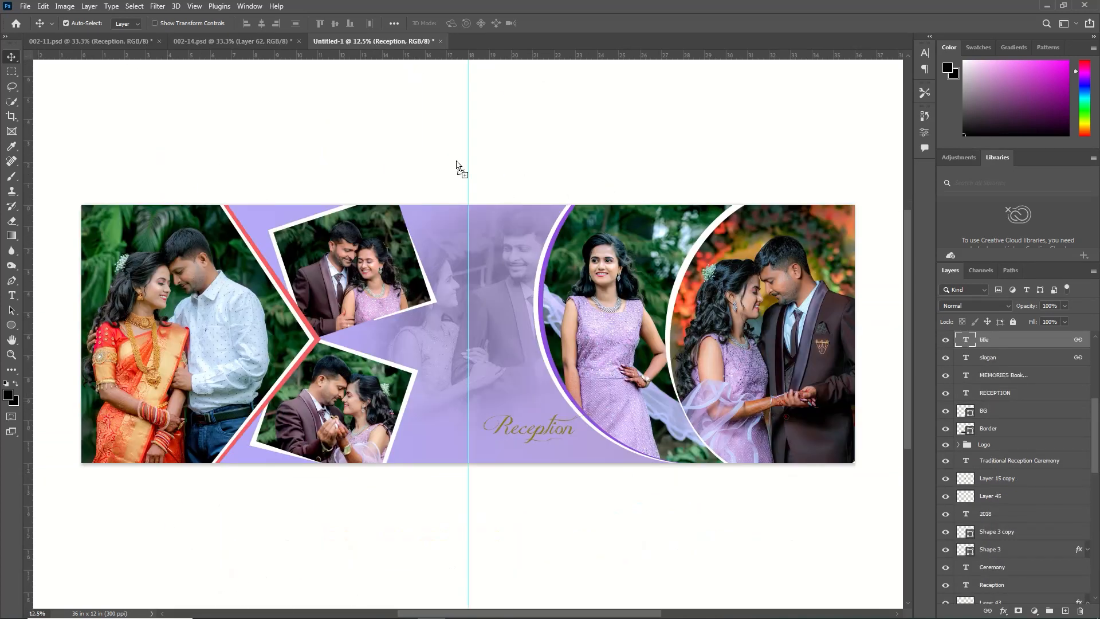
pyautogui.moveTo(390, 331); pyautogui.dragTo(444, 409)
pyautogui.moveTo(448, 426); pyautogui.dragTo(437, 417)
pyautogui.moveTo(167, 215); pyautogui.dragTo(136, 174)
pyautogui.hotkey('ctrl', 't')
pyautogui.moveTo(131, 218); pyautogui.dragTo(113, 226)
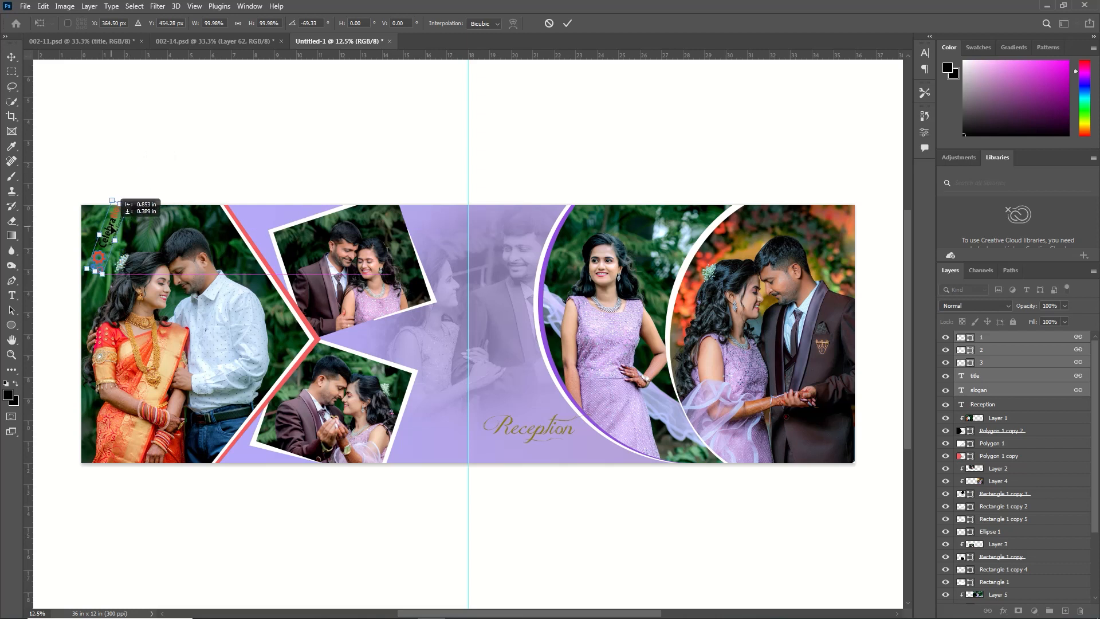
pyautogui.click(567, 23)
# Delete gear shape layers 1, 2 and 3 from the Celebration title
pyautogui.keyDown('ctrl'); pyautogui.click(555, 266); pyautogui.keyUp('ctrl')
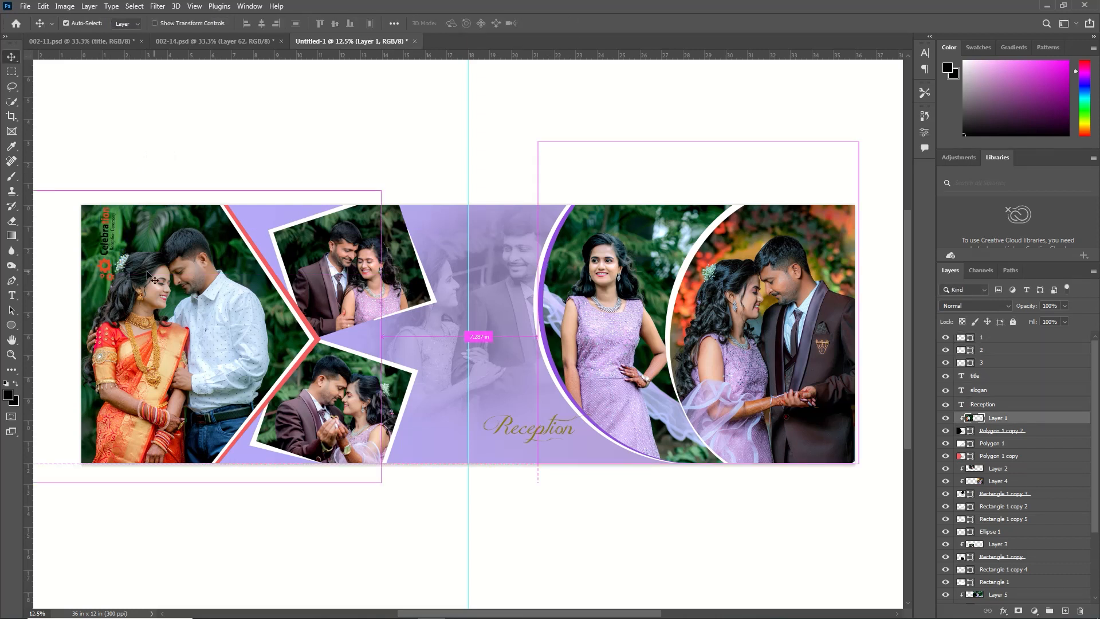
pyautogui.click(106, 275)
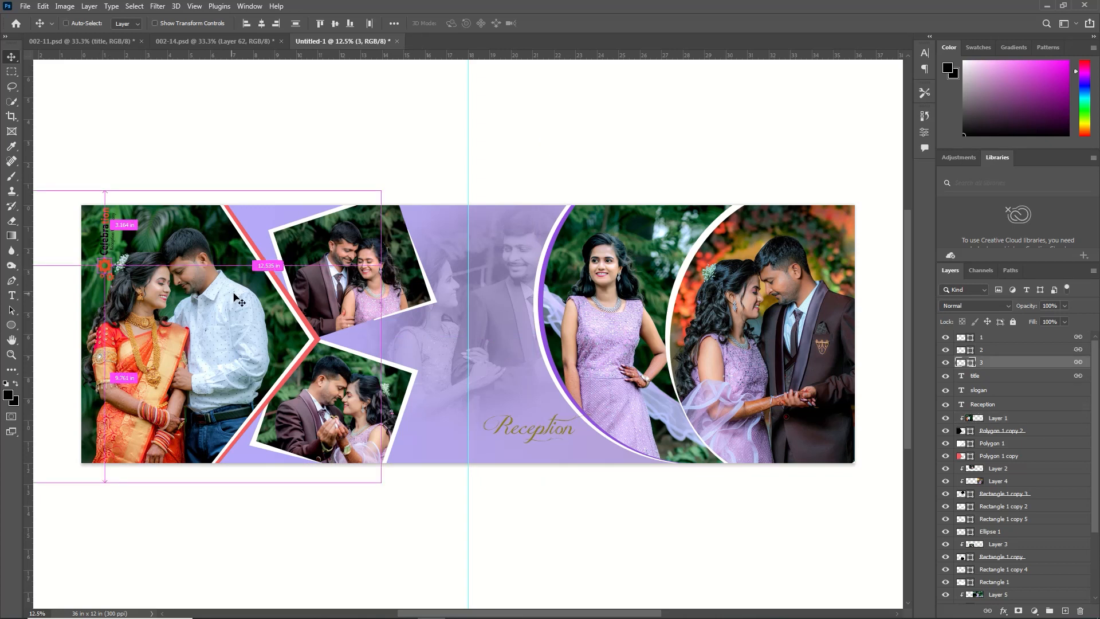
pyautogui.keyDown('ctrl'); pyautogui.click(988, 350); pyautogui.keyUp('ctrl')
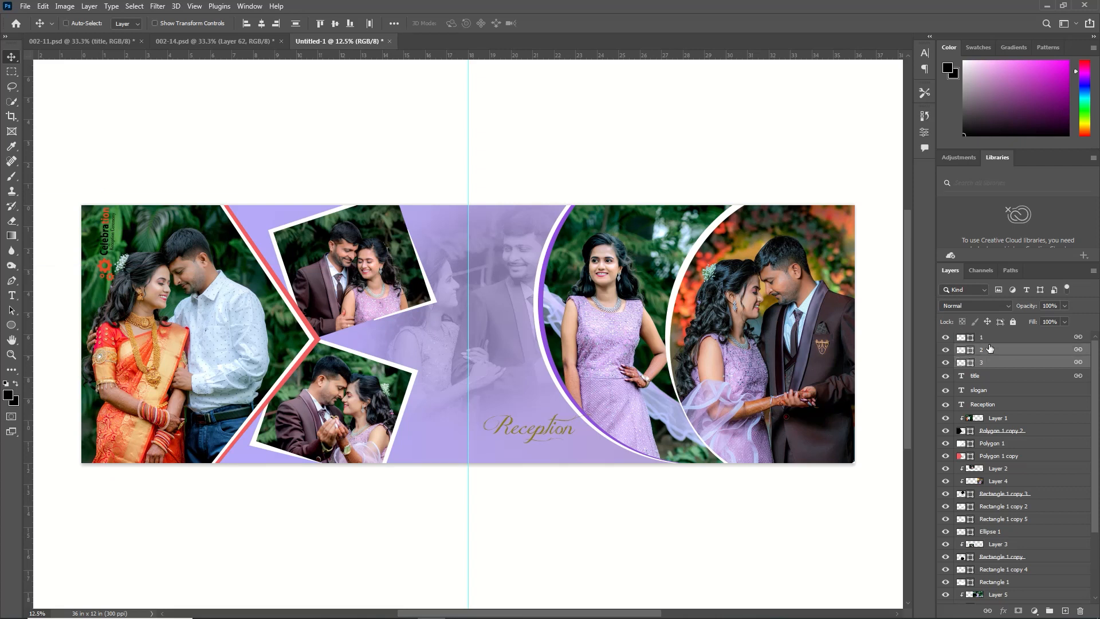
pyautogui.keyDown('ctrl'); pyautogui.click(989, 339); pyautogui.keyUp('ctrl')
pyautogui.press('Delete')
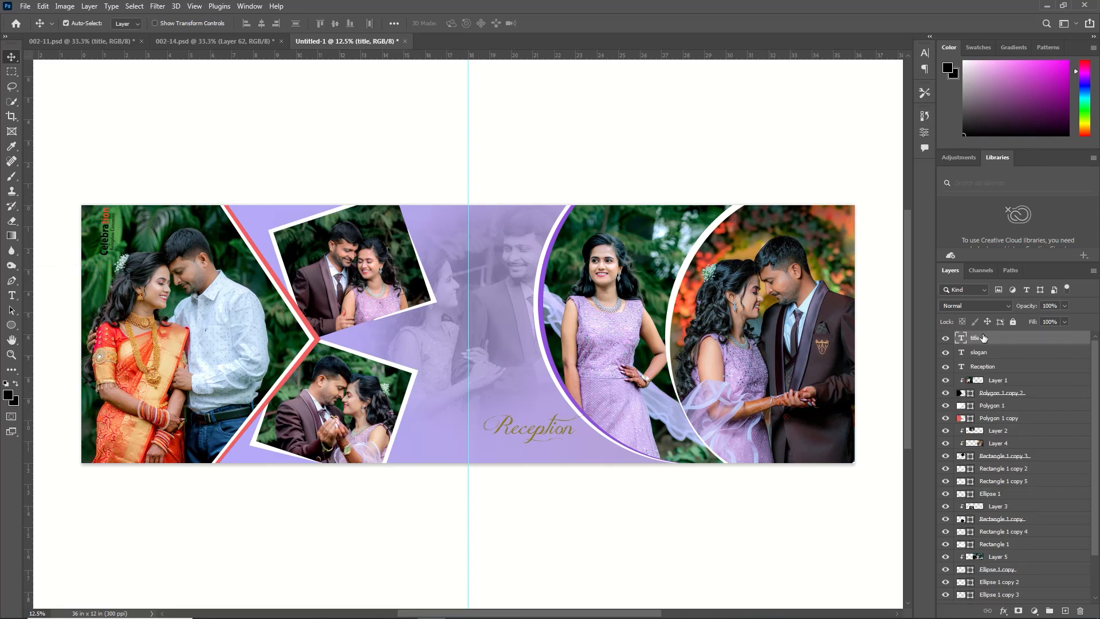
# Try the Celebration title horizontally over the first photo and rotate it back to vertical near the page's upper-left corner
pyautogui.hotkey('ctrl', 't')
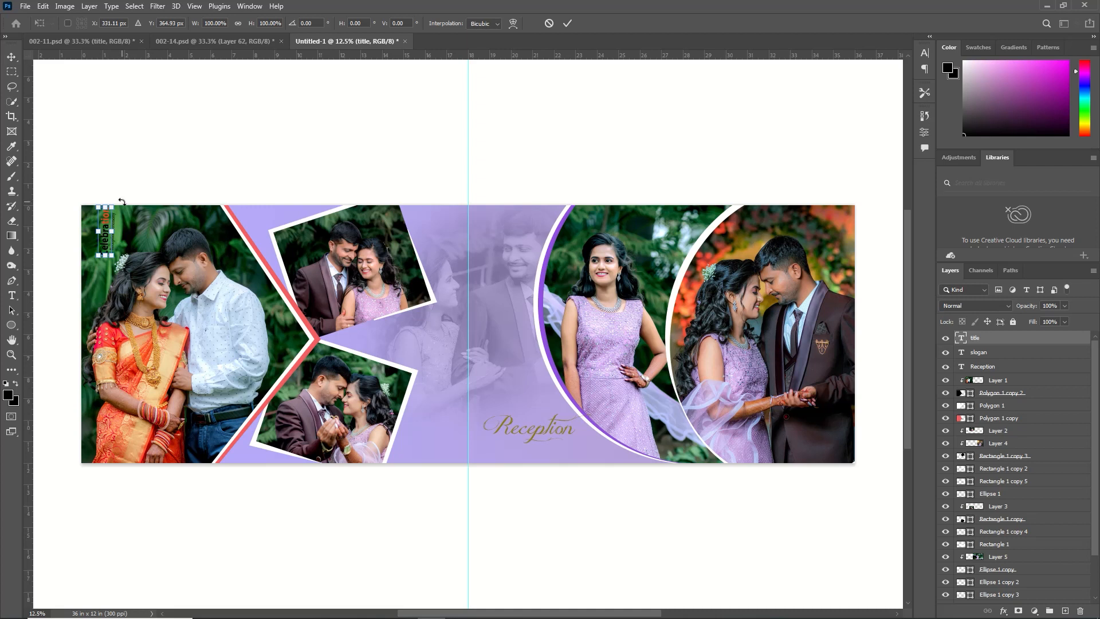
pyautogui.moveTo(122, 201); pyautogui.dragTo(178, 243)
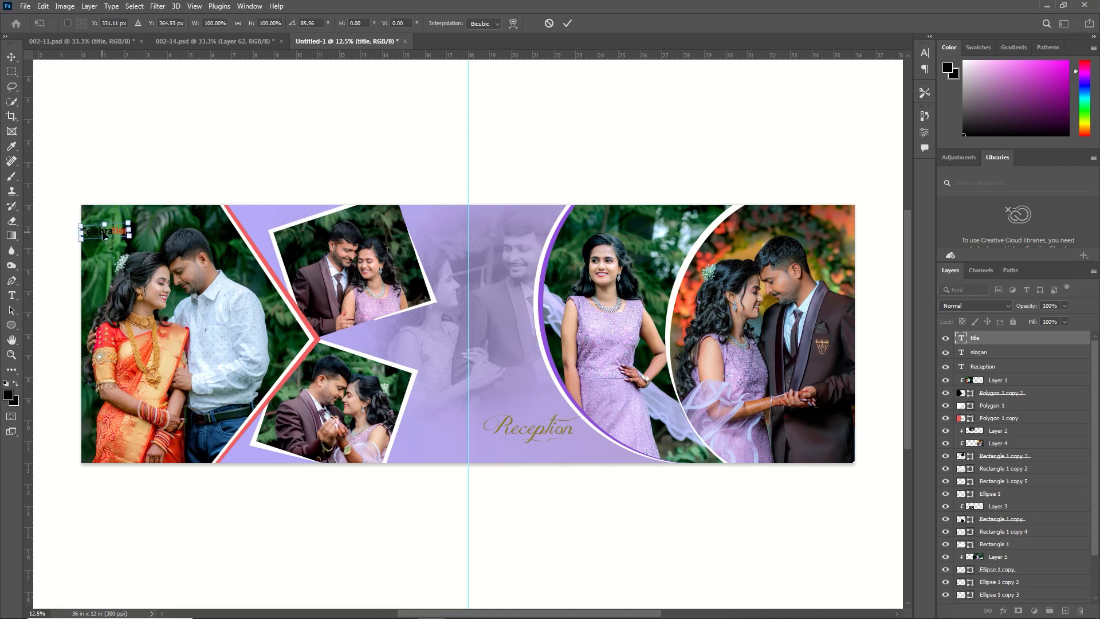
pyautogui.moveTo(103, 234)
pyautogui.mouseDown()
pyautogui.moveTo(141, 231)
pyautogui.moveTo(118, 248)
pyautogui.mouseUp()
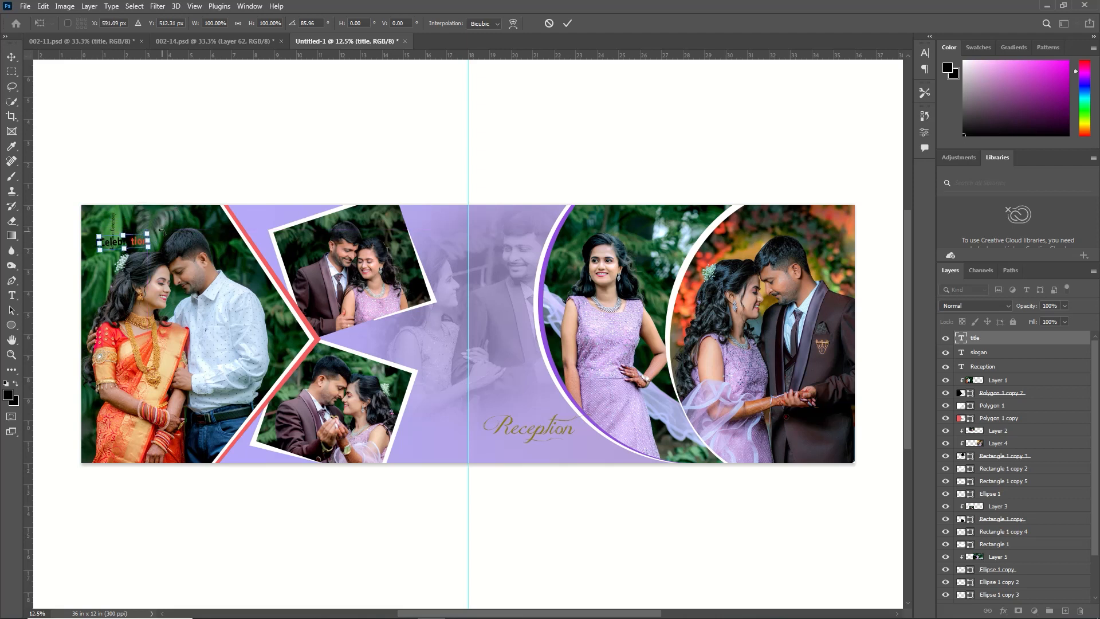
pyautogui.moveTo(162, 227); pyautogui.dragTo(112, 199)
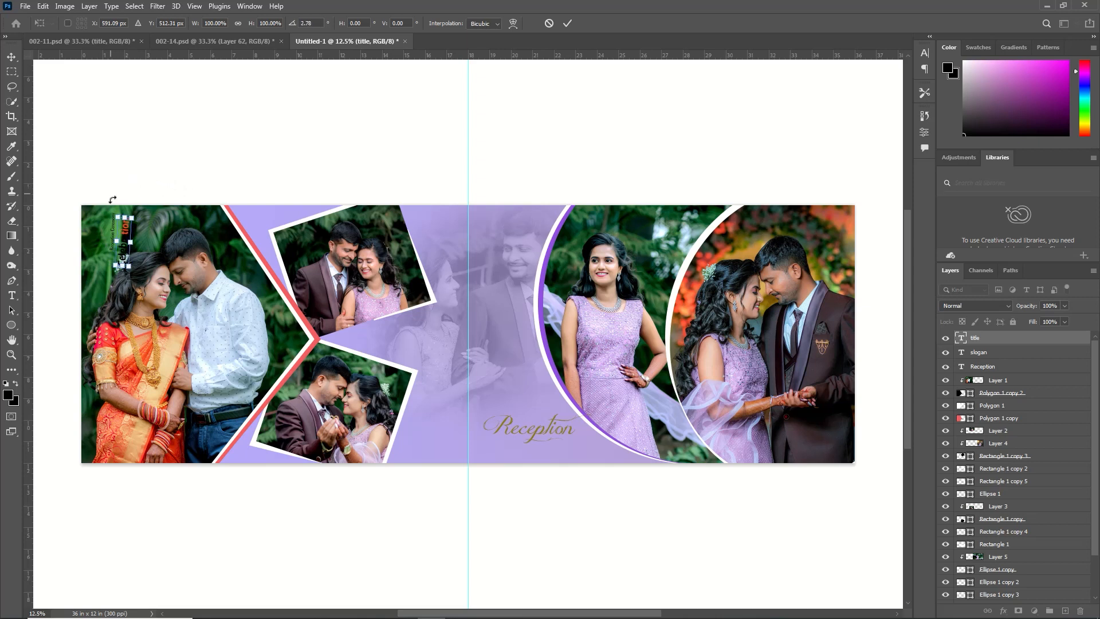
pyautogui.click(568, 23)
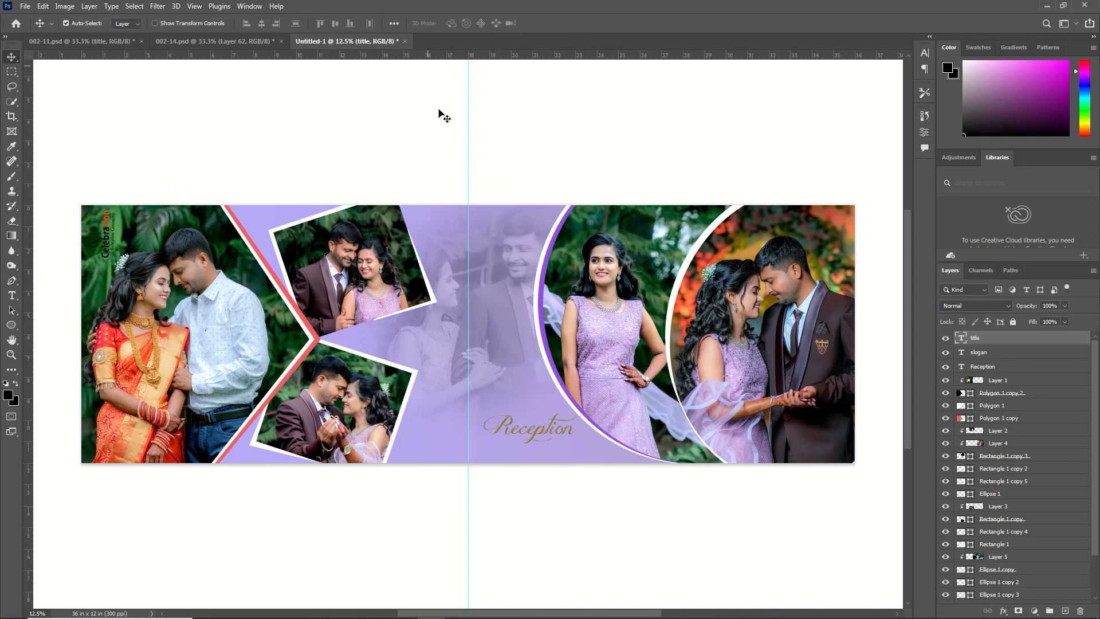
# Copy the Welcome Engagement Ceremony title from 002-14.psd onto the album page and place it at the bottom of the rightmost couple photo
pyautogui.click(191, 43)
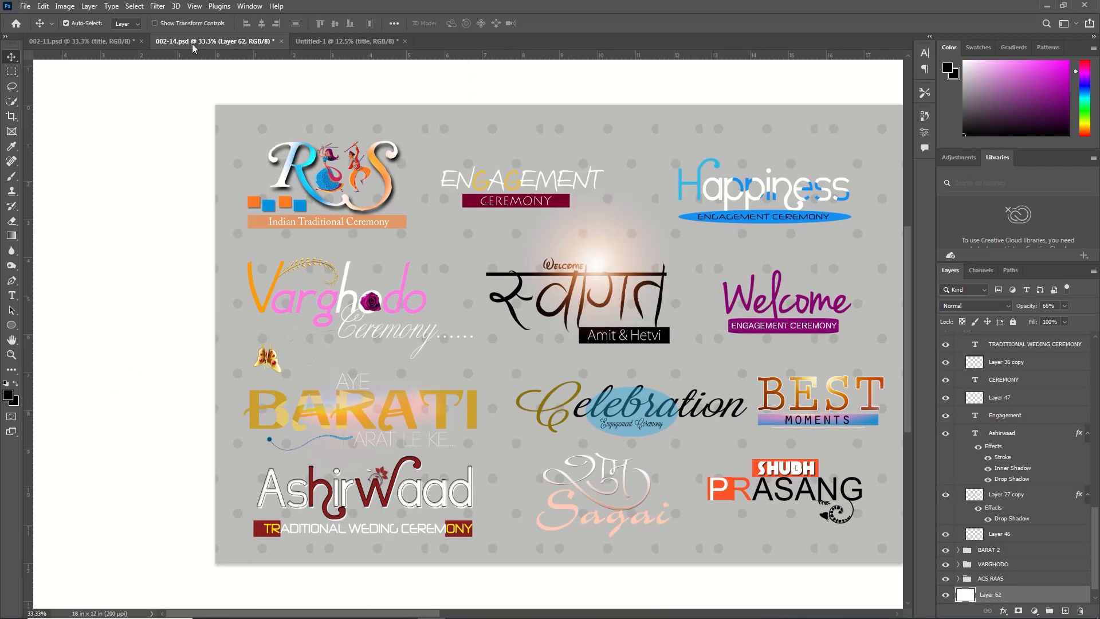
pyautogui.moveTo(779, 306); pyautogui.dragTo(518, 252)
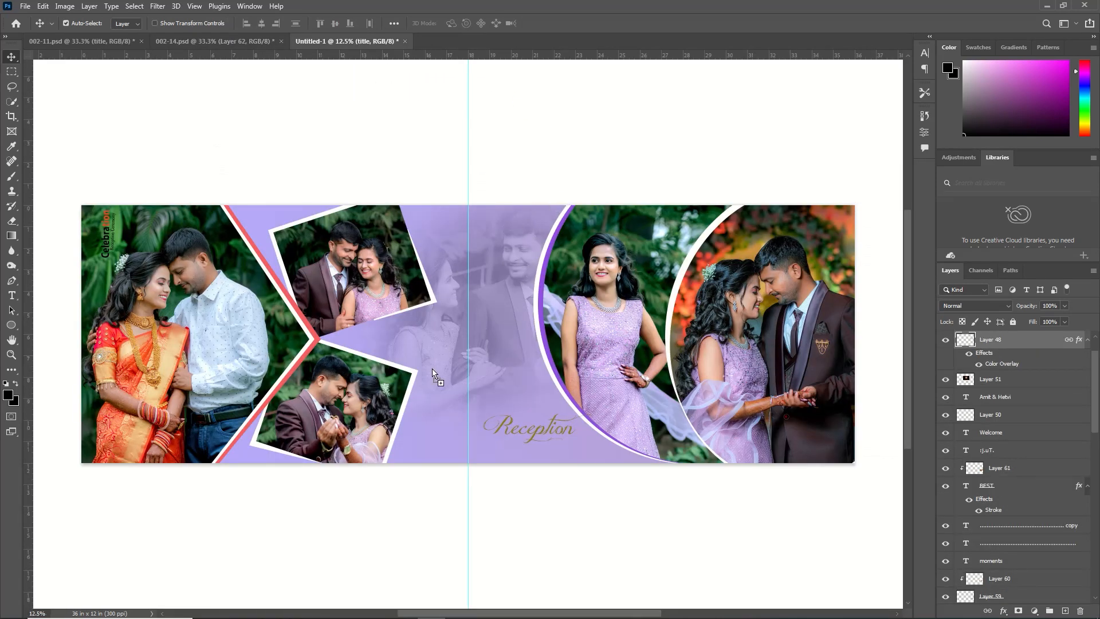
pyautogui.moveTo(432, 369); pyautogui.dragTo(383, 337)
pyautogui.moveTo(737, 438); pyautogui.dragTo(743, 440)
pyautogui.press('ctrl')
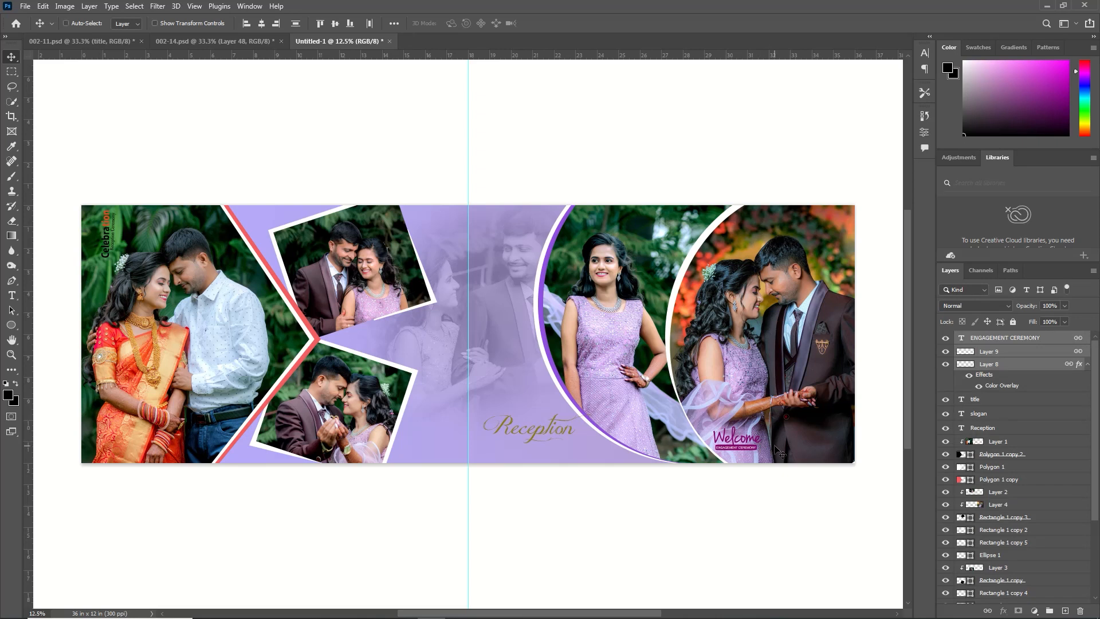
pyautogui.hotkey('ctrl', 't')
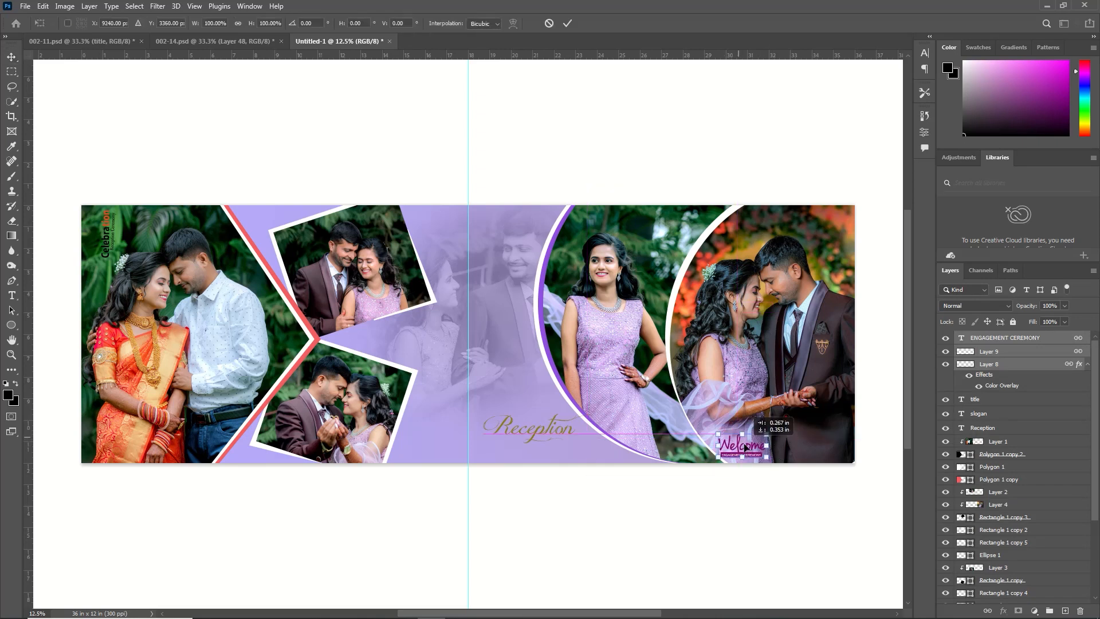
pyautogui.moveTo(738, 440); pyautogui.dragTo(744, 447)
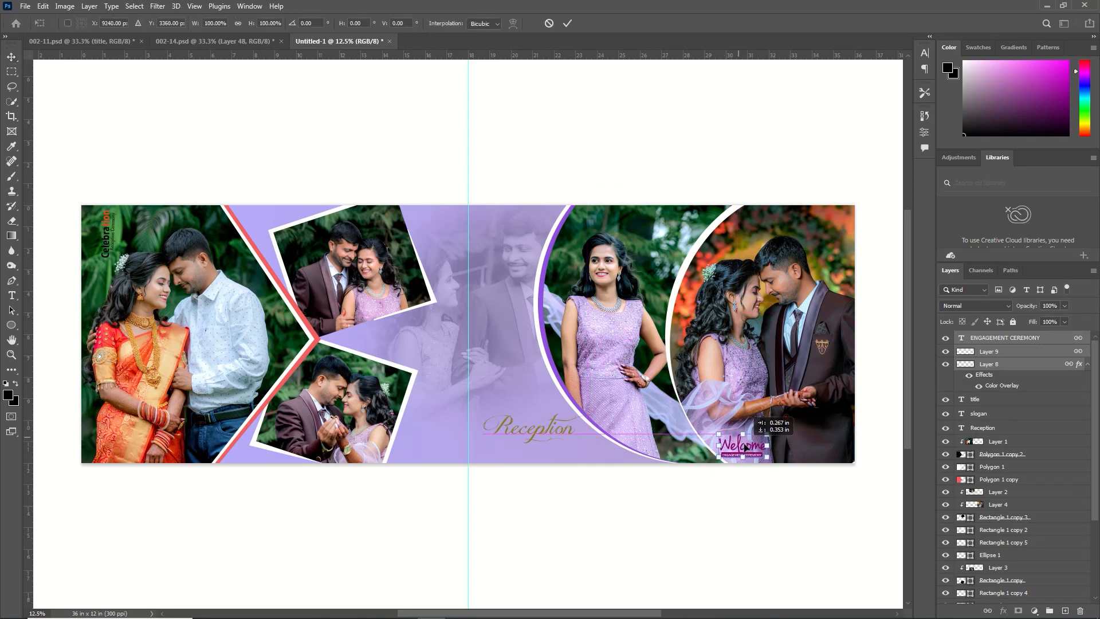
pyautogui.click(566, 24)
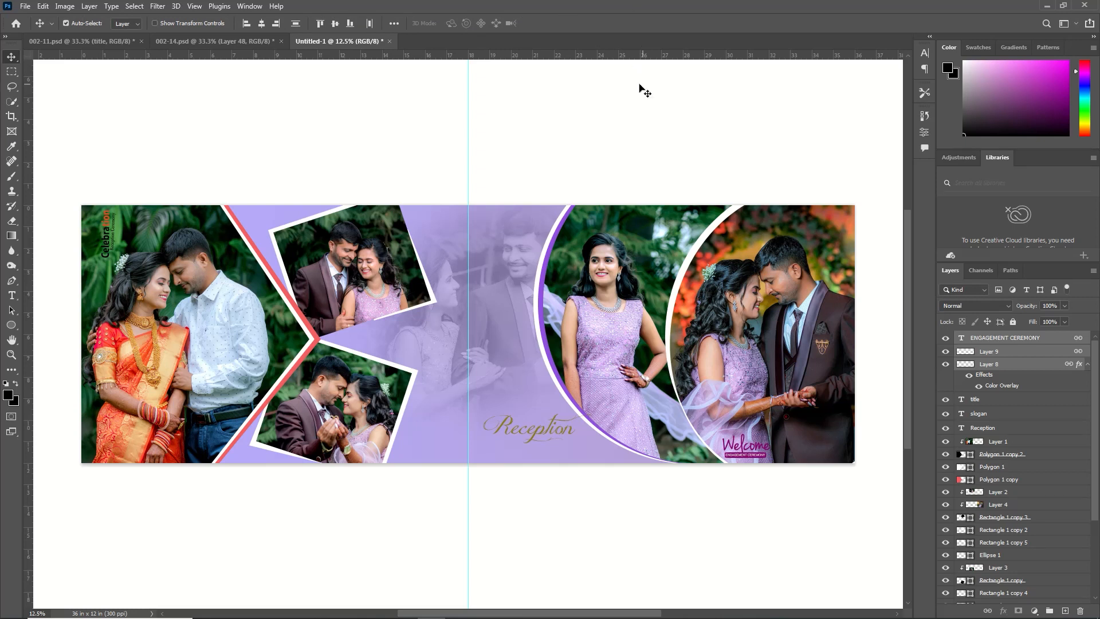
# Copy the PERFECT COUPLE title from 002-11.psd onto the album page and fit it between the two tilted photos
pyautogui.click(98, 42)
pyautogui.moveTo(696, 241); pyautogui.dragTo(451, 164)
pyautogui.moveTo(376, 330); pyautogui.dragTo(383, 341)
pyautogui.hotkey('ctrl', 't')
pyautogui.click(567, 23)
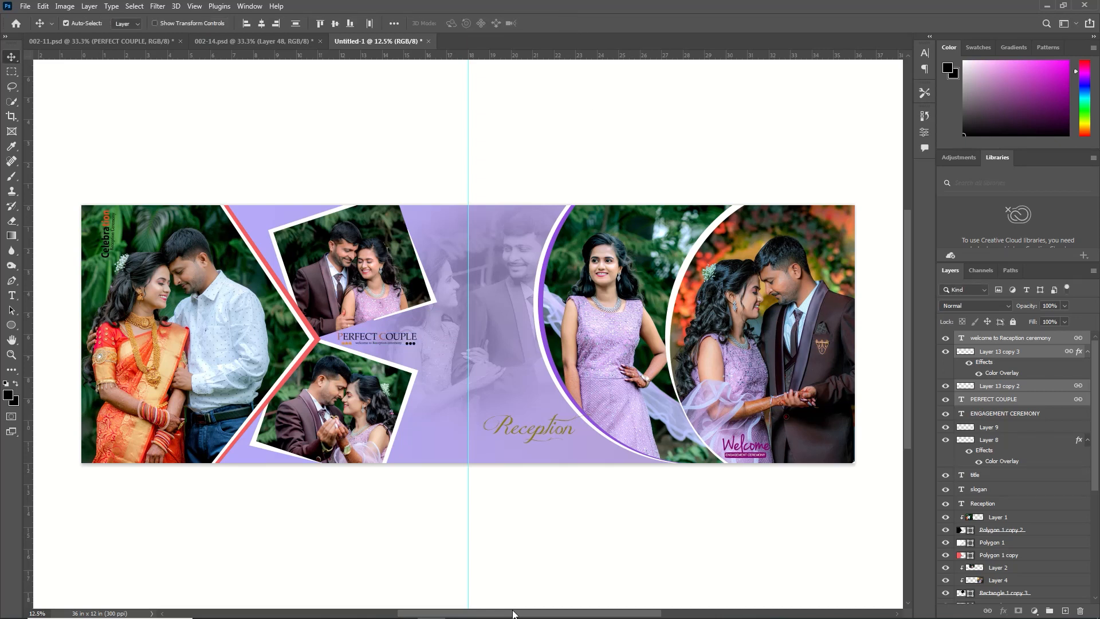
pyautogui.moveTo(513, 614); pyautogui.dragTo(256, 616)
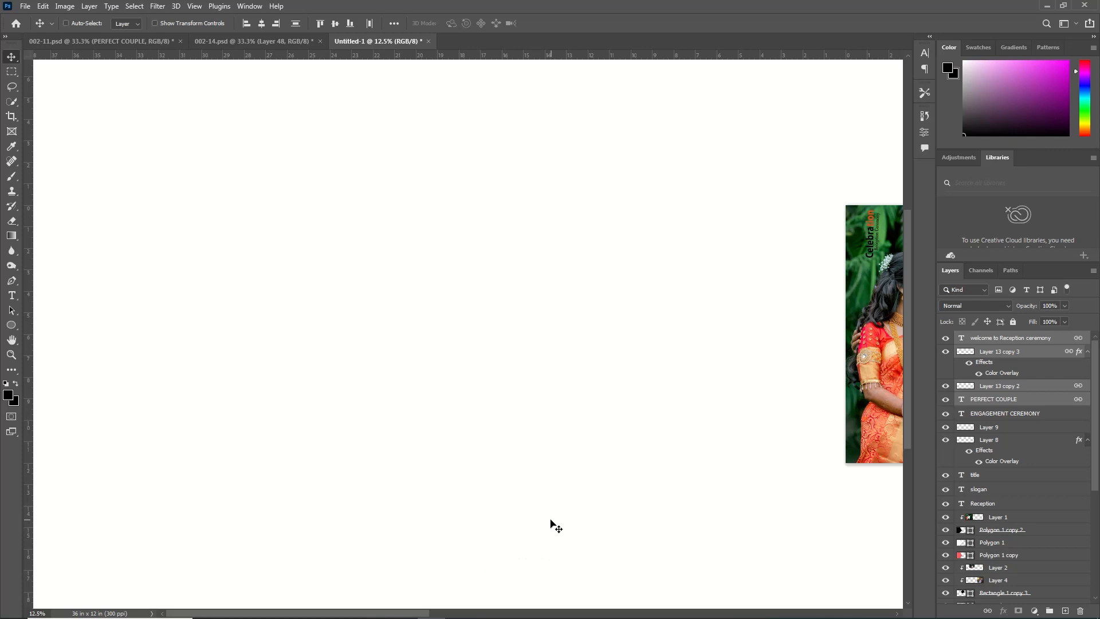
# Inspect the finished album page up close from end to end, checking the photos and the placement of the titles
pyautogui.hotkey('ctrl', '+')
pyautogui.hotkey('ctrl', '+')
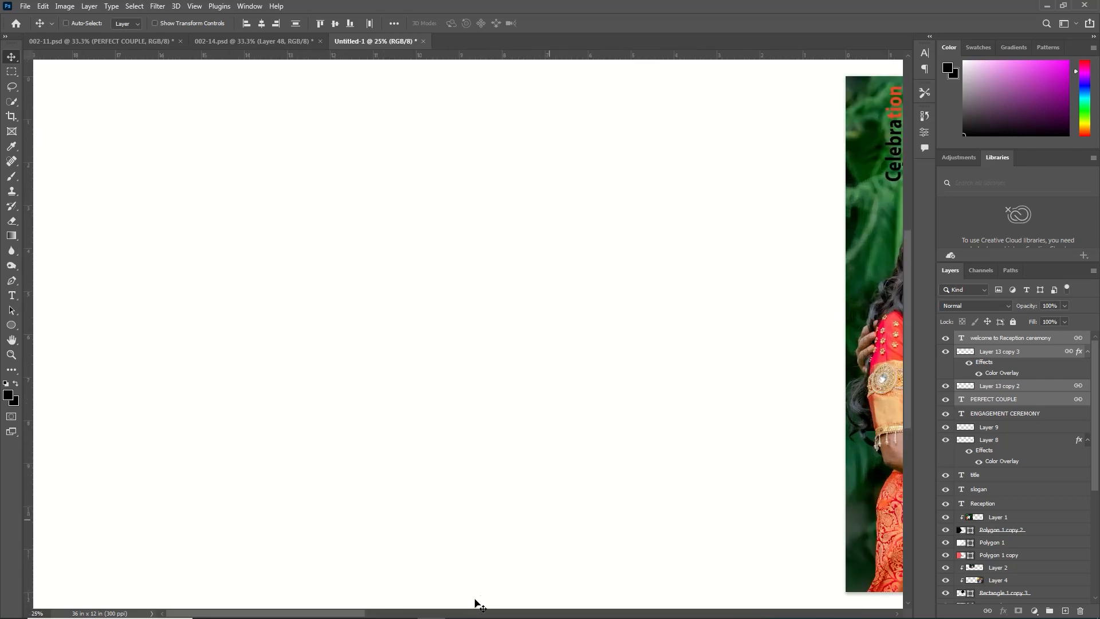
pyautogui.moveTo(319, 616); pyautogui.dragTo(528, 615)
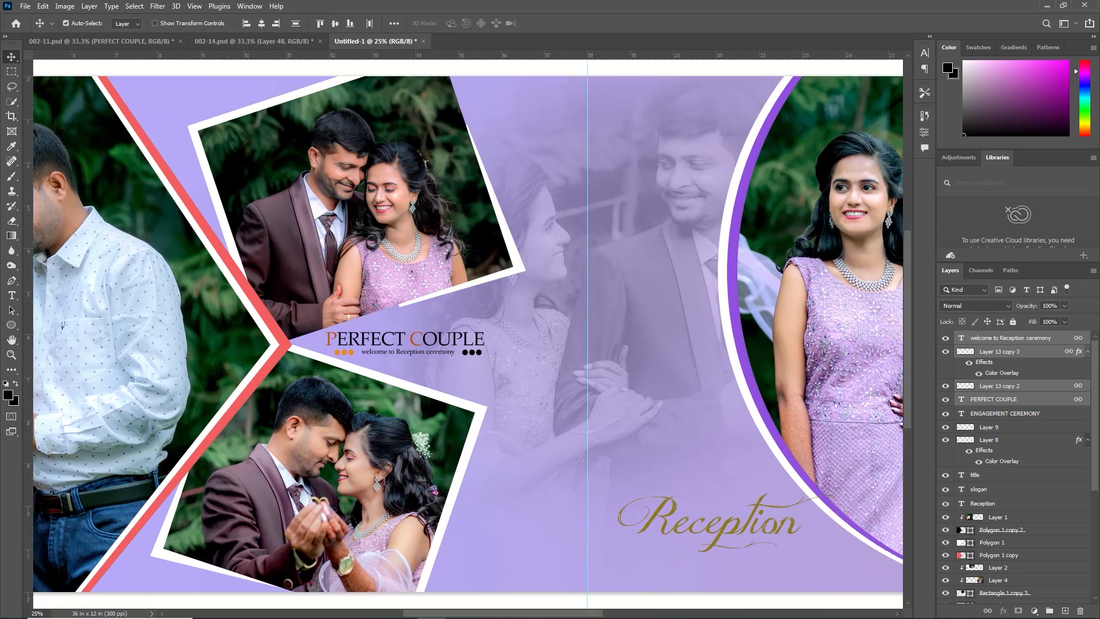
pyautogui.hscroll(10, 468, 334)
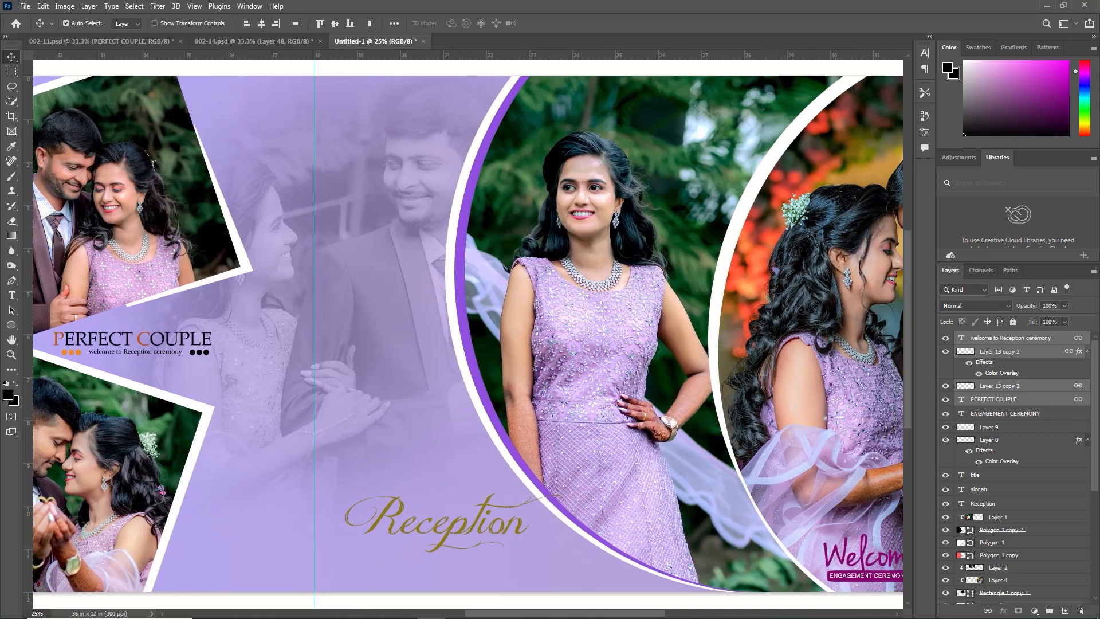
pyautogui.hscroll(11, 643, 498)
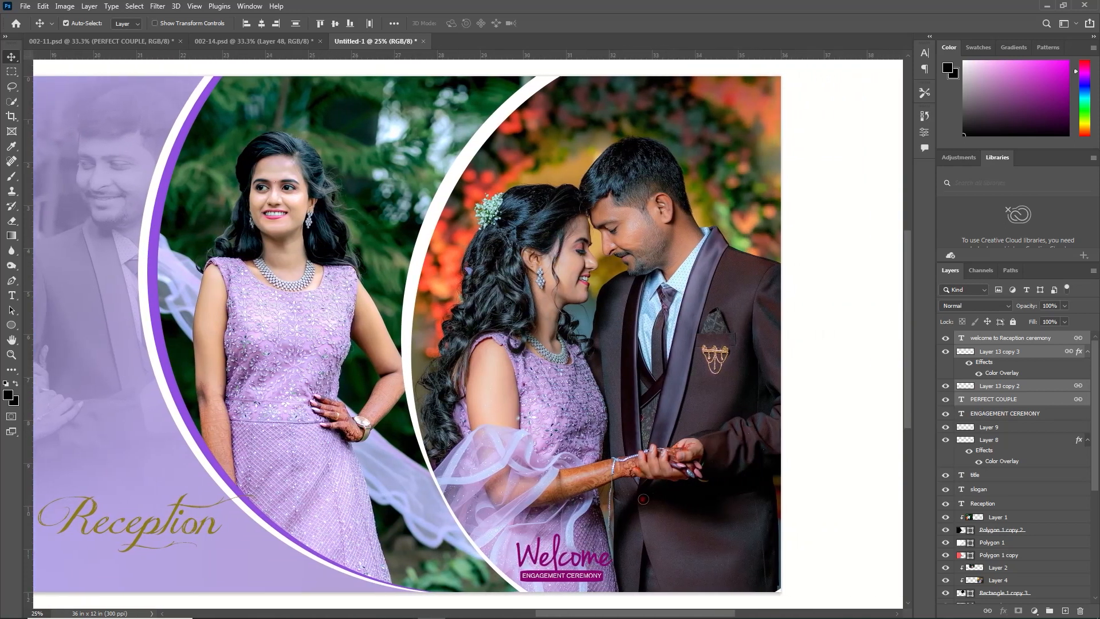
pyautogui.hscroll(2, 468, 334)
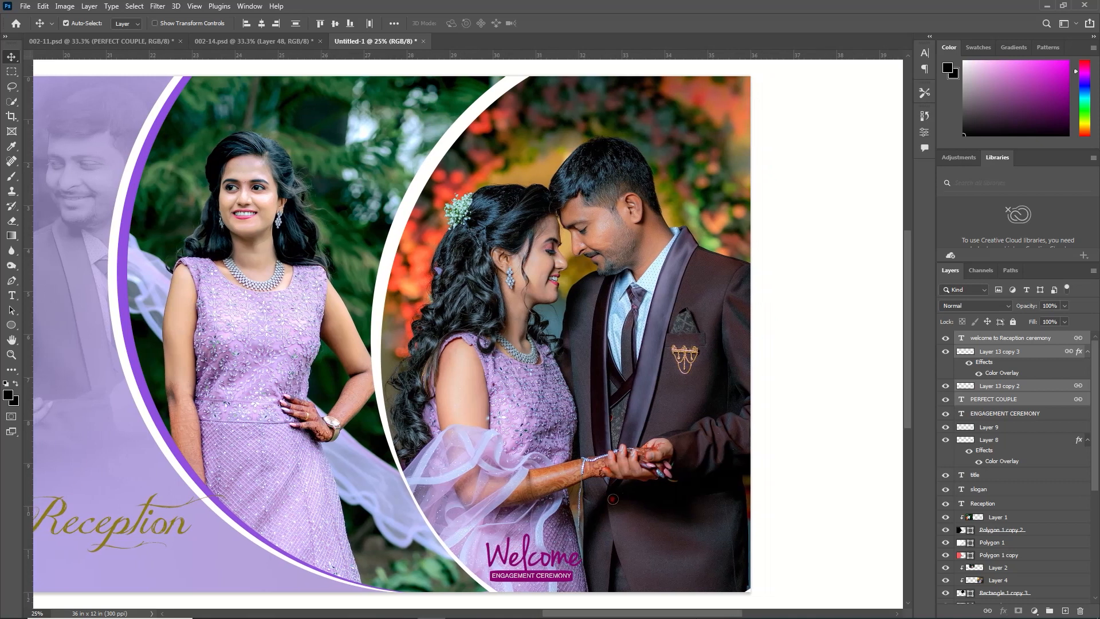
pyautogui.hscroll(-9, 610, 499)
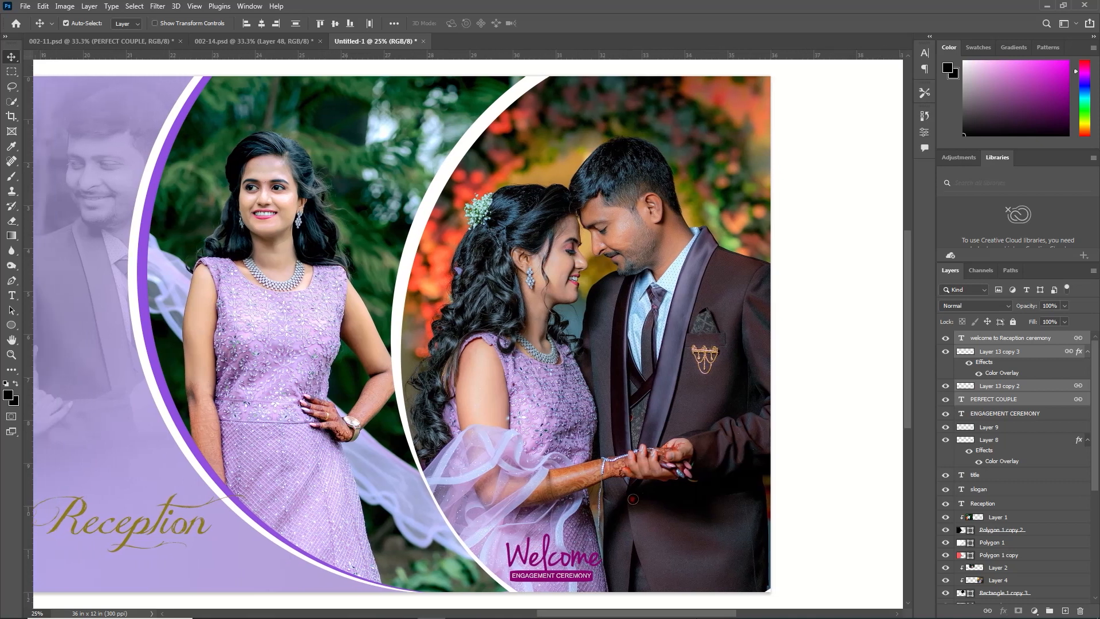
pyautogui.hscroll(-12, 860, 498)
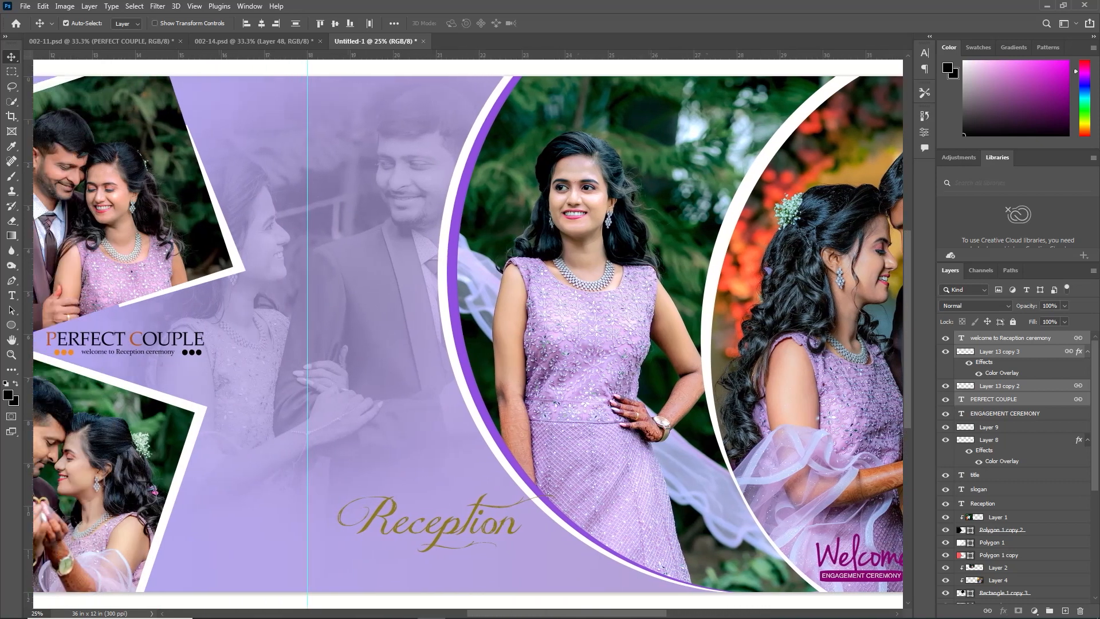
pyautogui.hscroll(-9, 468, 327)
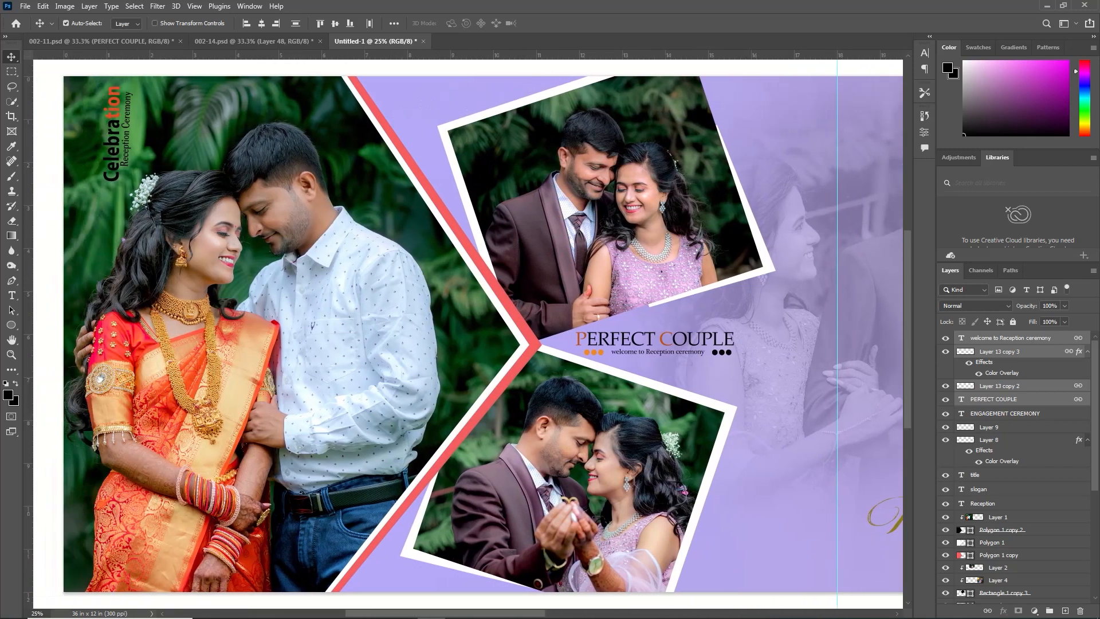
pyautogui.moveTo(496, 614)
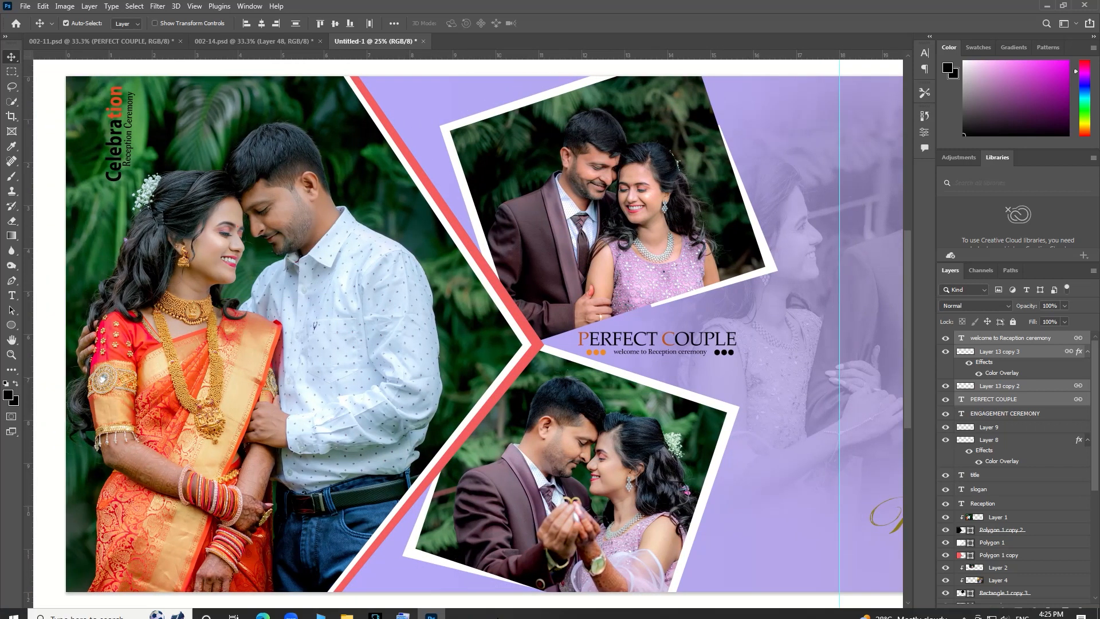
# Remove the vertical guide from the middle of the album page
pyautogui.hotkey('ctrl', '0')
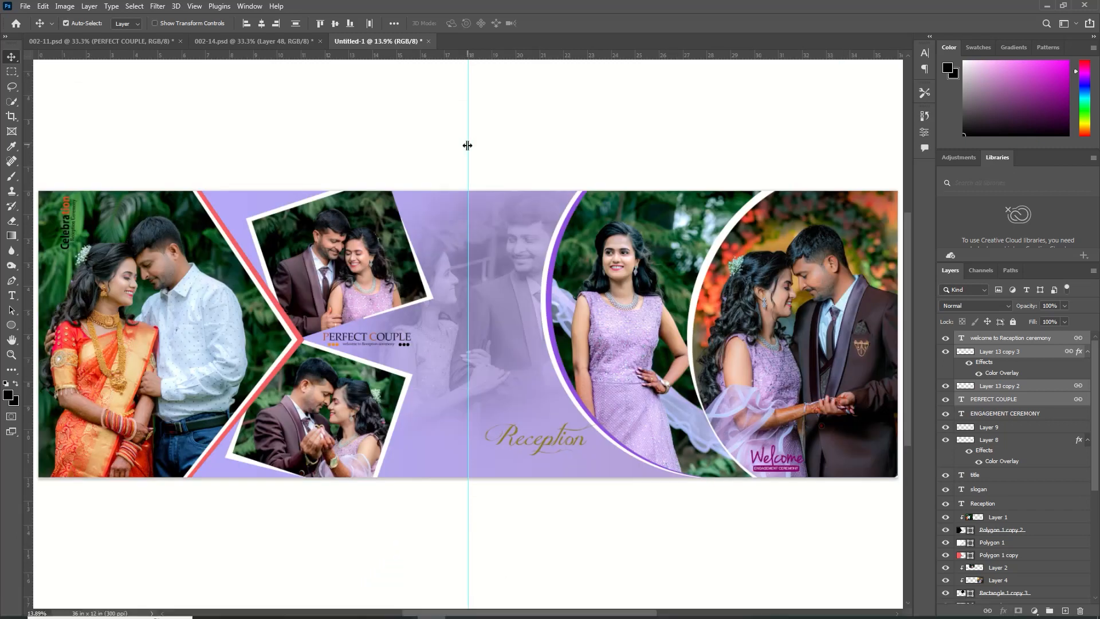
pyautogui.moveTo(468, 152); pyautogui.dragTo(3, 284)
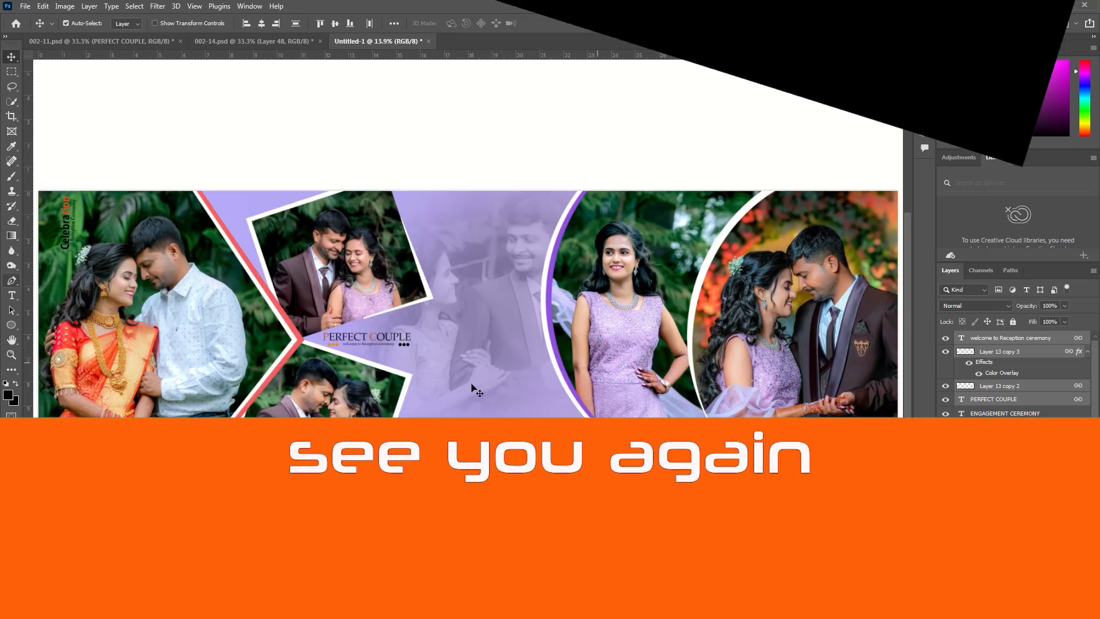